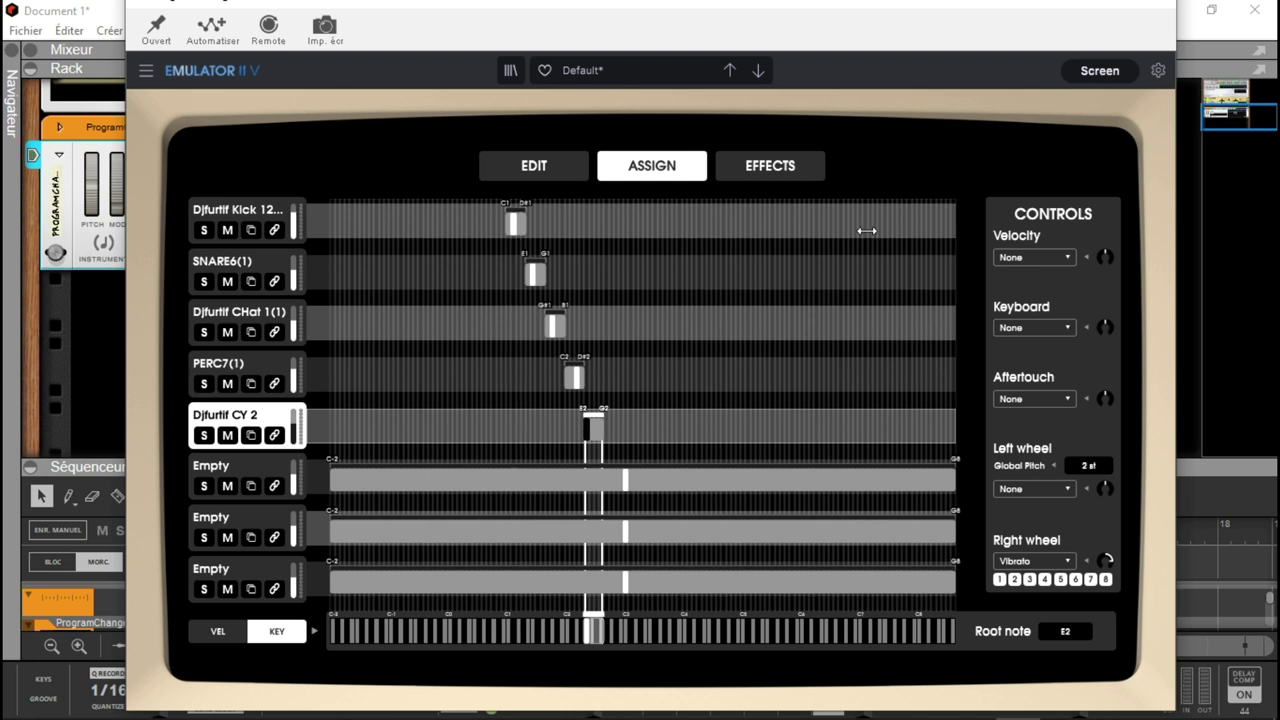
- Load Param EQ, BitCrusher and Compressor into effect slots 1, 2 and 3, and close the Emulator II V window
{"action": "left_click", "coordinate": [752, 172]}
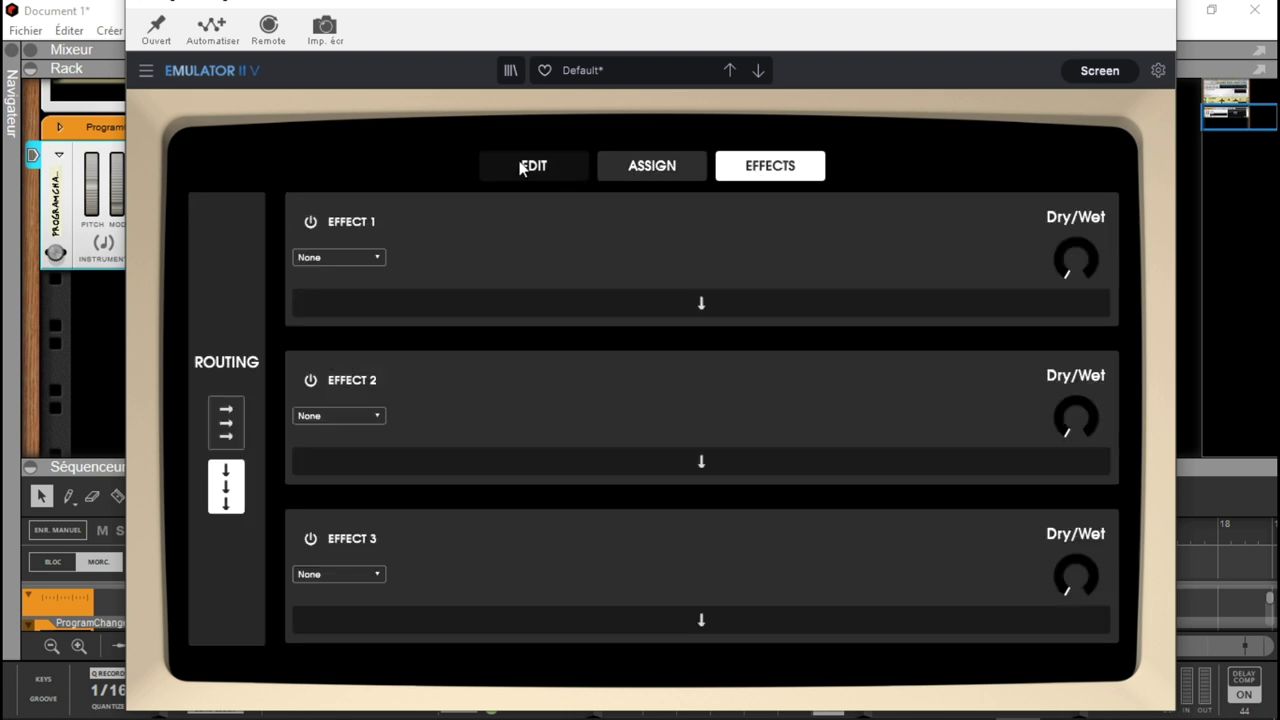
{"action": "left_click", "coordinate": [373, 258]}
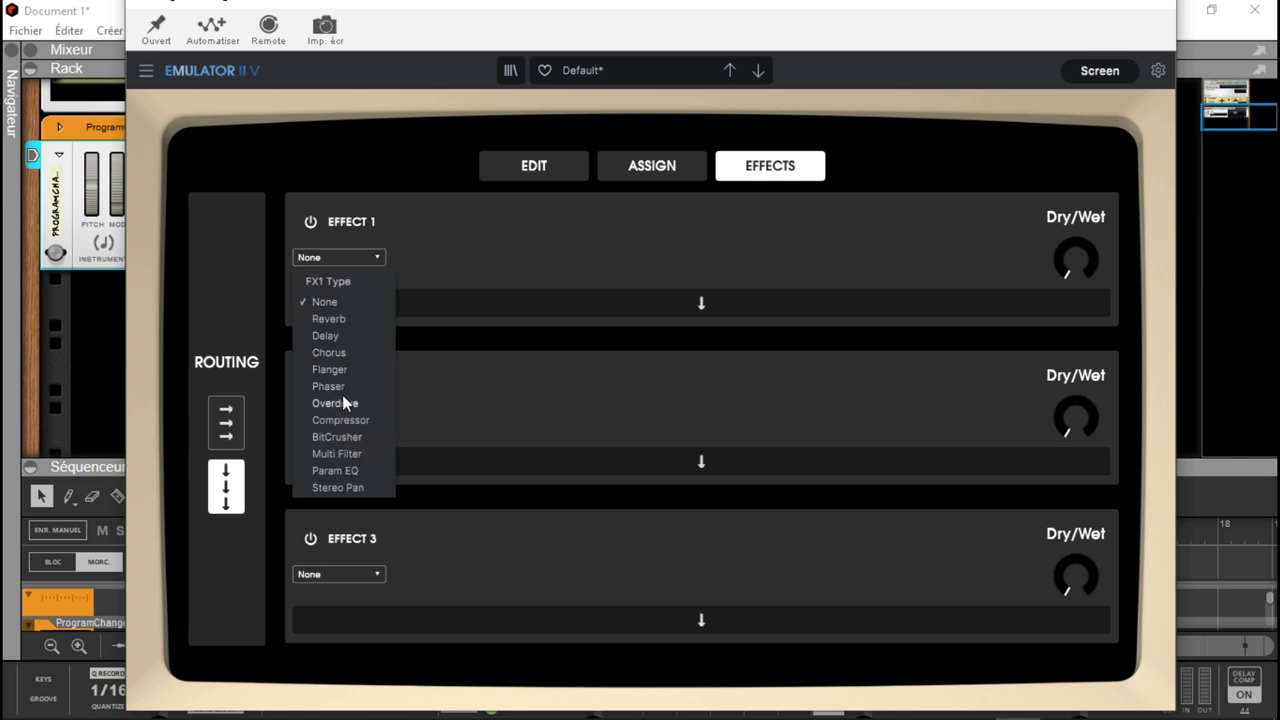
{"action": "left_click", "coordinate": [336, 470]}
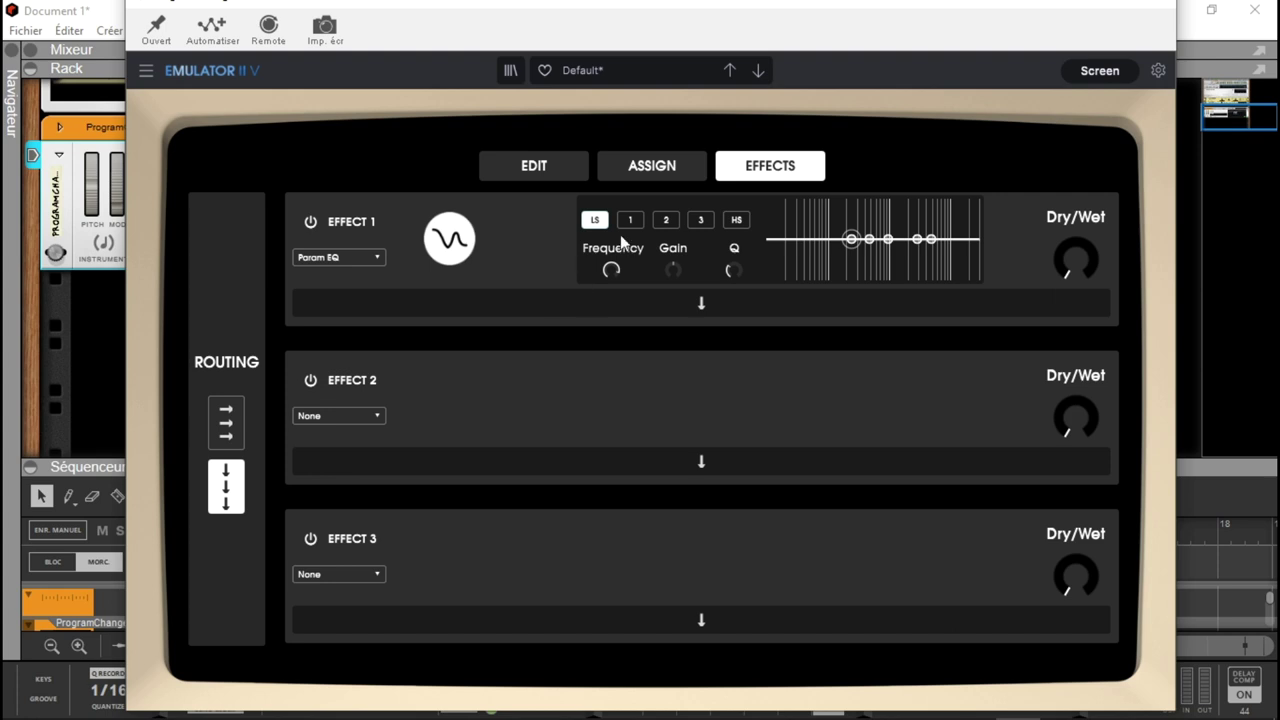
{"action": "left_click", "coordinate": [375, 414]}
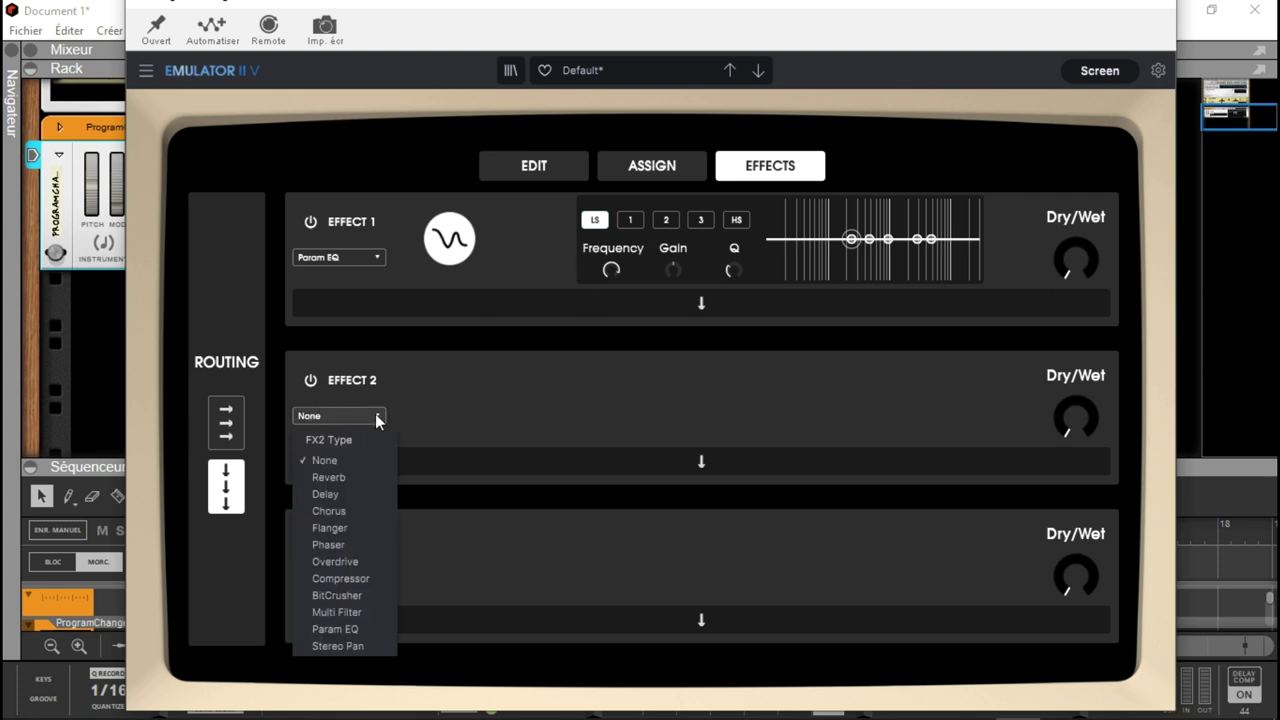
{"action": "left_click", "coordinate": [339, 594]}
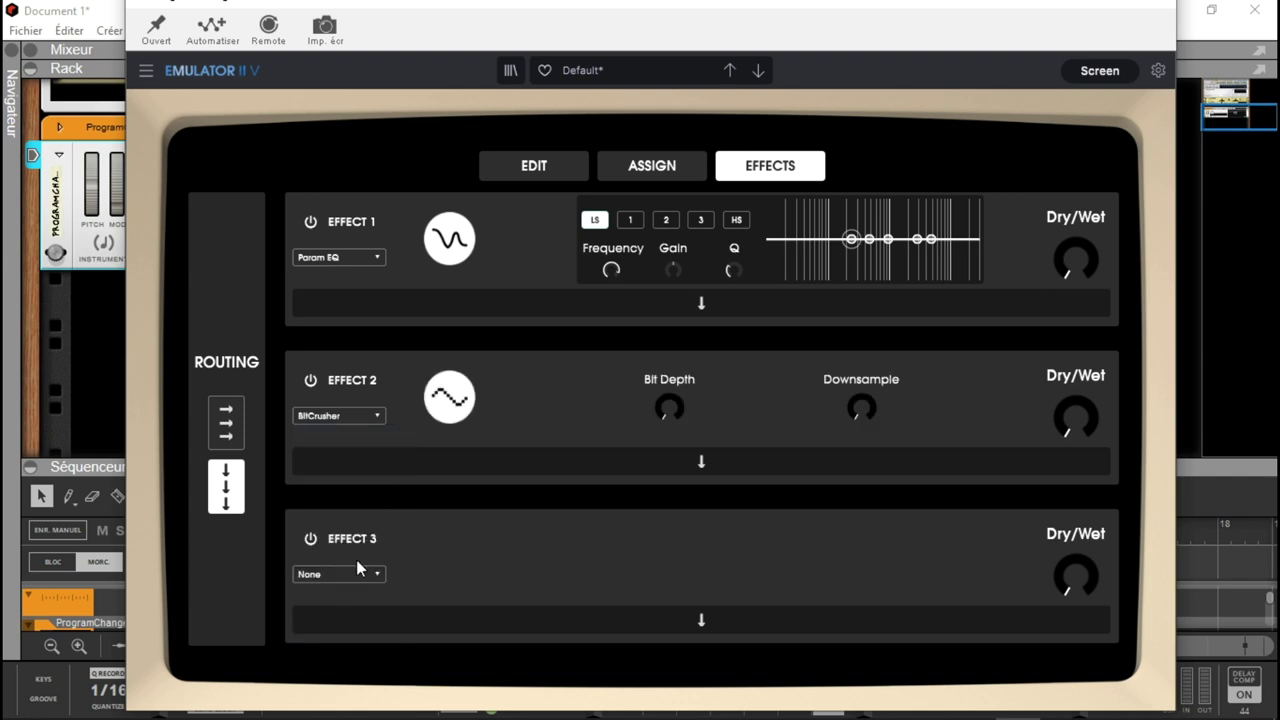
{"action": "left_click", "coordinate": [374, 576]}
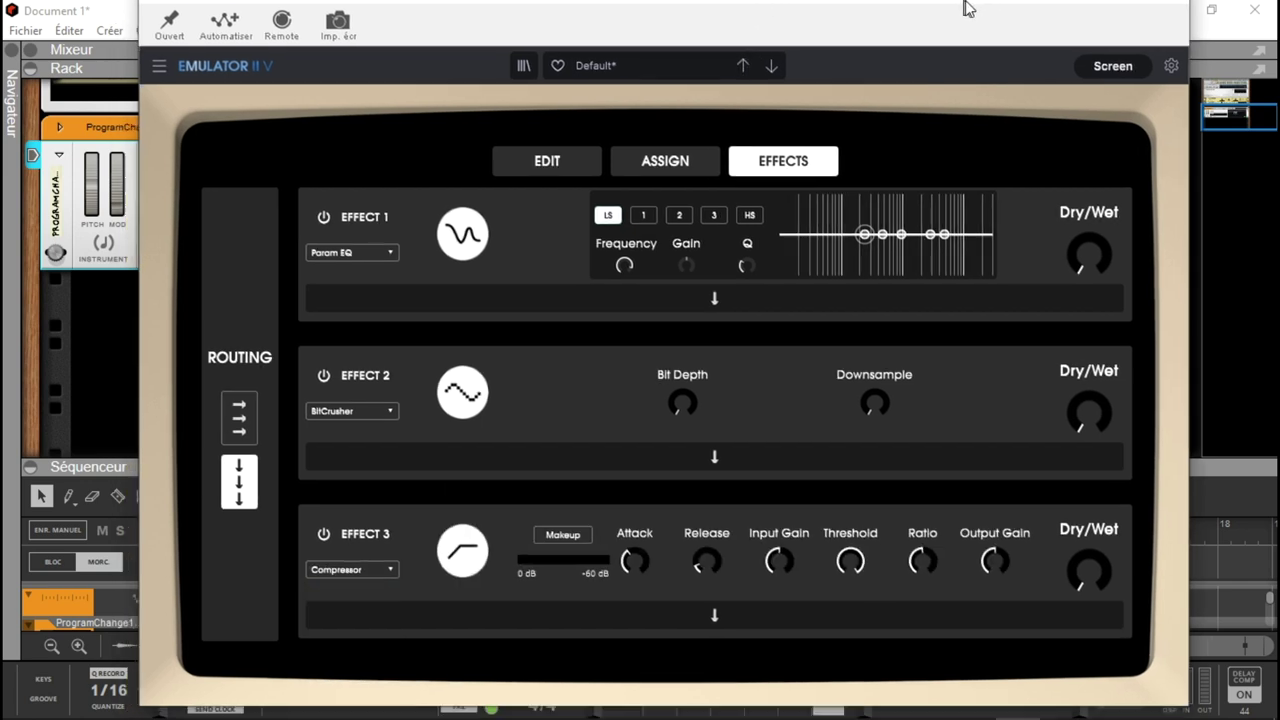
{"action": "left_click_drag", "start_coordinate": [963, 9], "coordinate": [978, 8]}
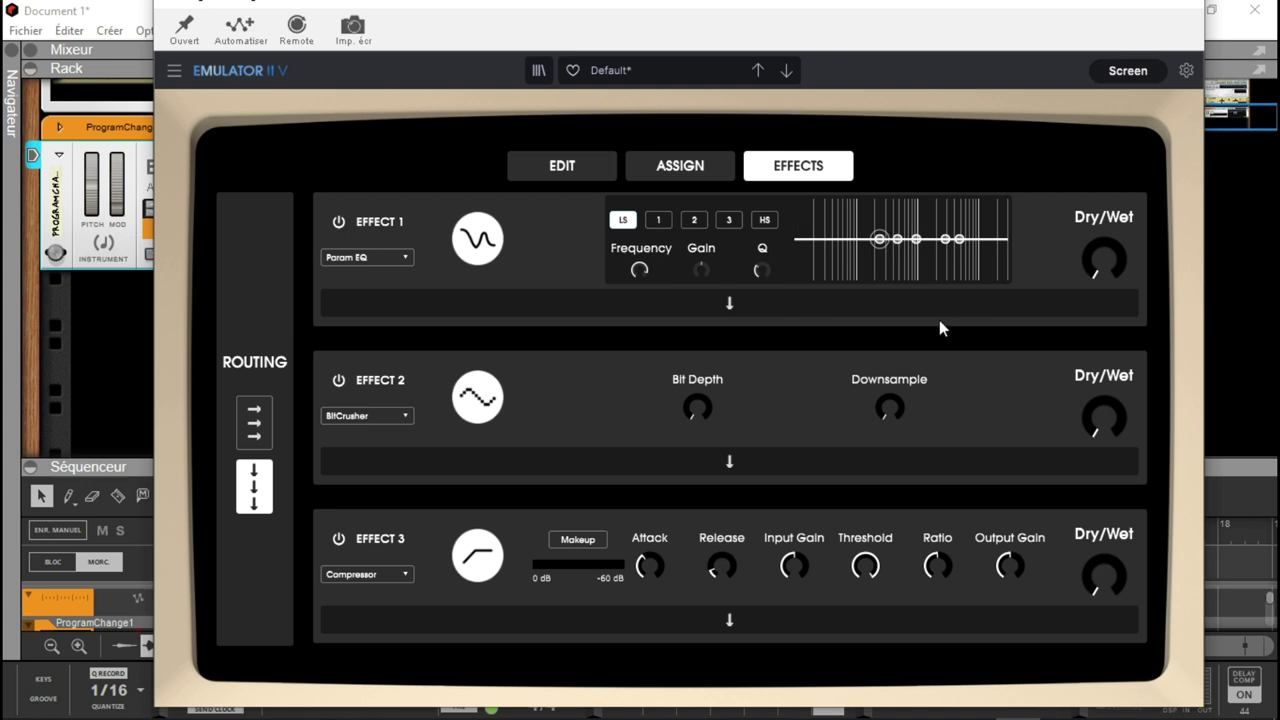
{"action": "left_click", "coordinate": [1183, 12]}
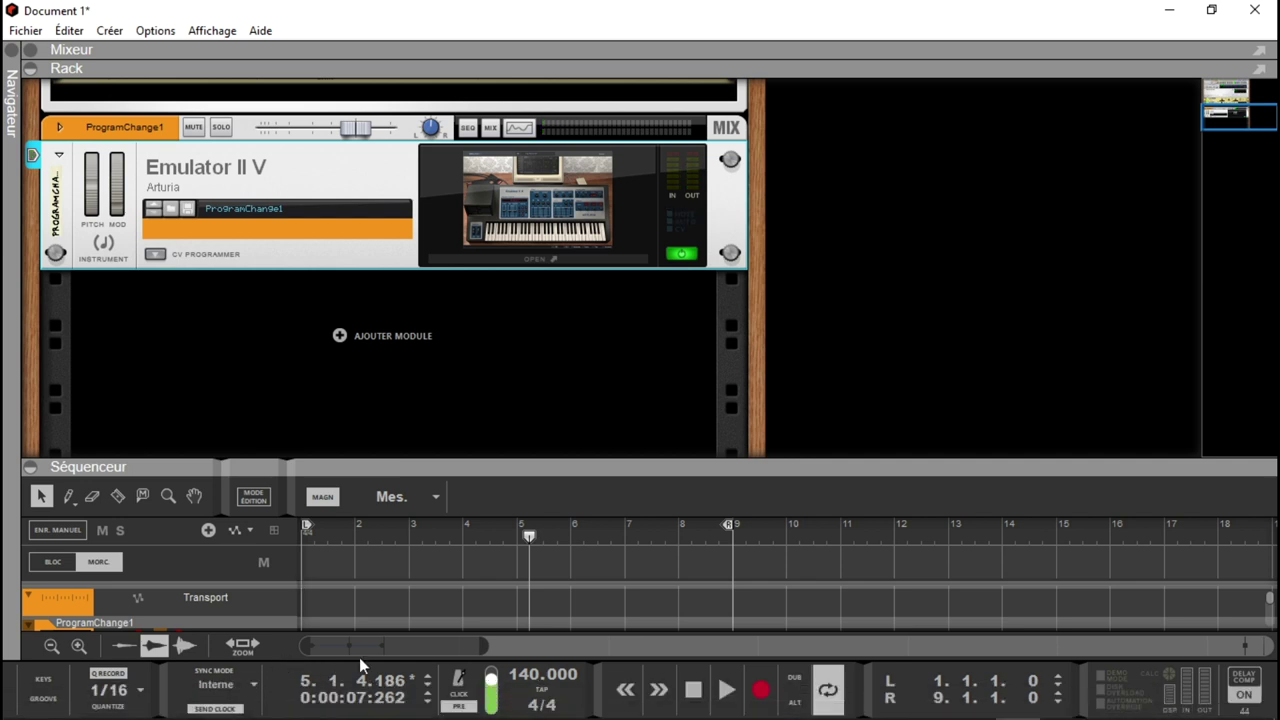
- Record an eight-bar kick and snare pattern on the ProgramChange1 track from bar 1 and stop playback
{"action": "key", "text": "Home"}
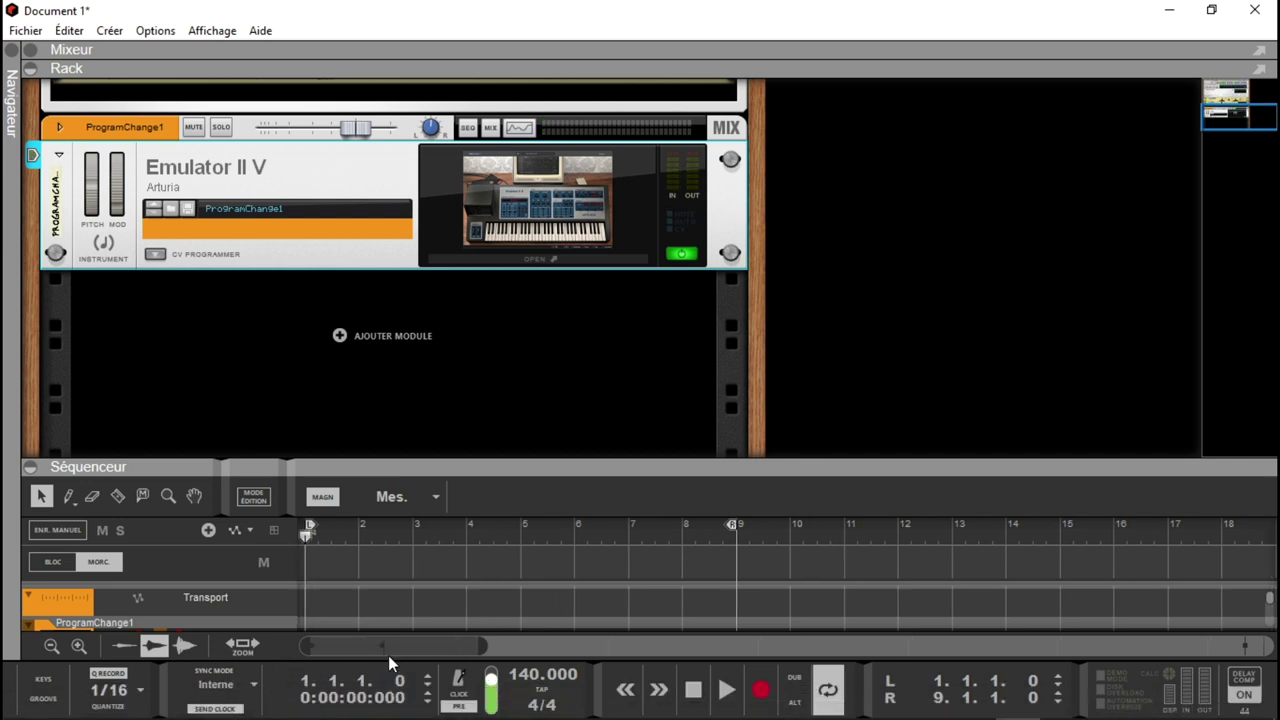
{"action": "scroll", "coordinate": [317, 591], "scroll_direction": "down", "scroll_amount": 2}
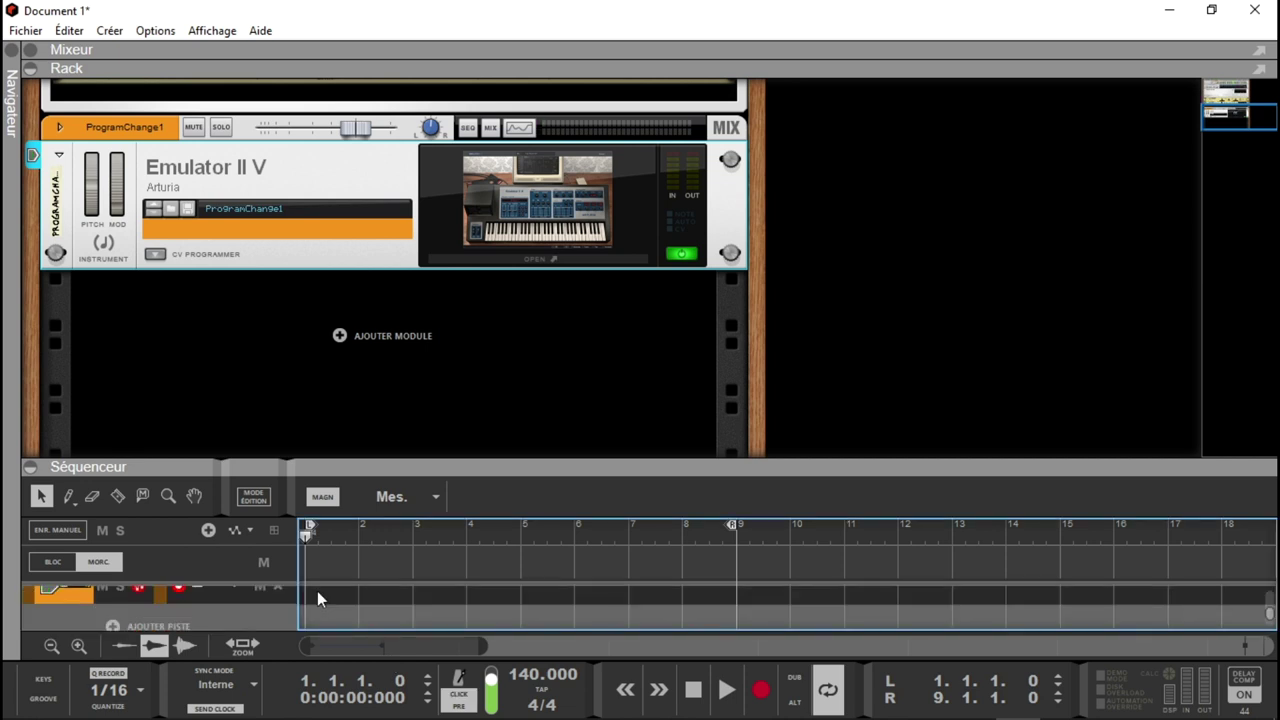
{"action": "key", "text": "ctrl+Return"}
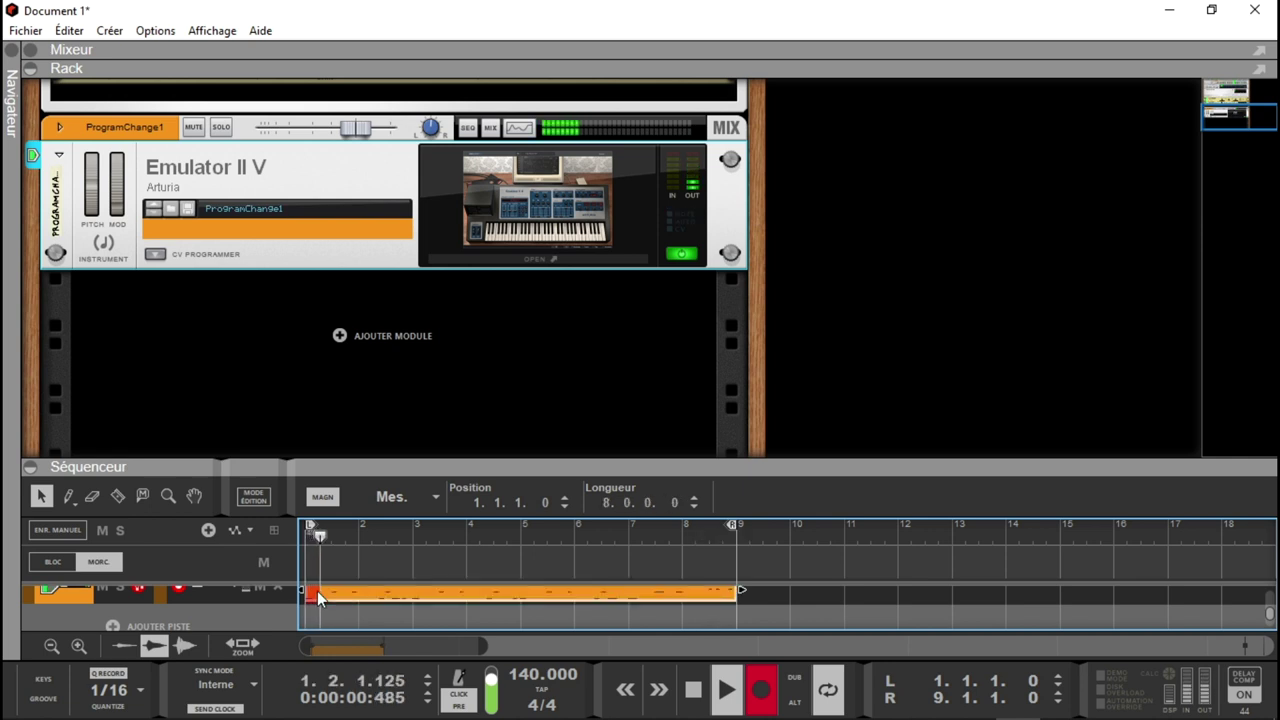
{"action": "left_click", "coordinate": [761, 692]}
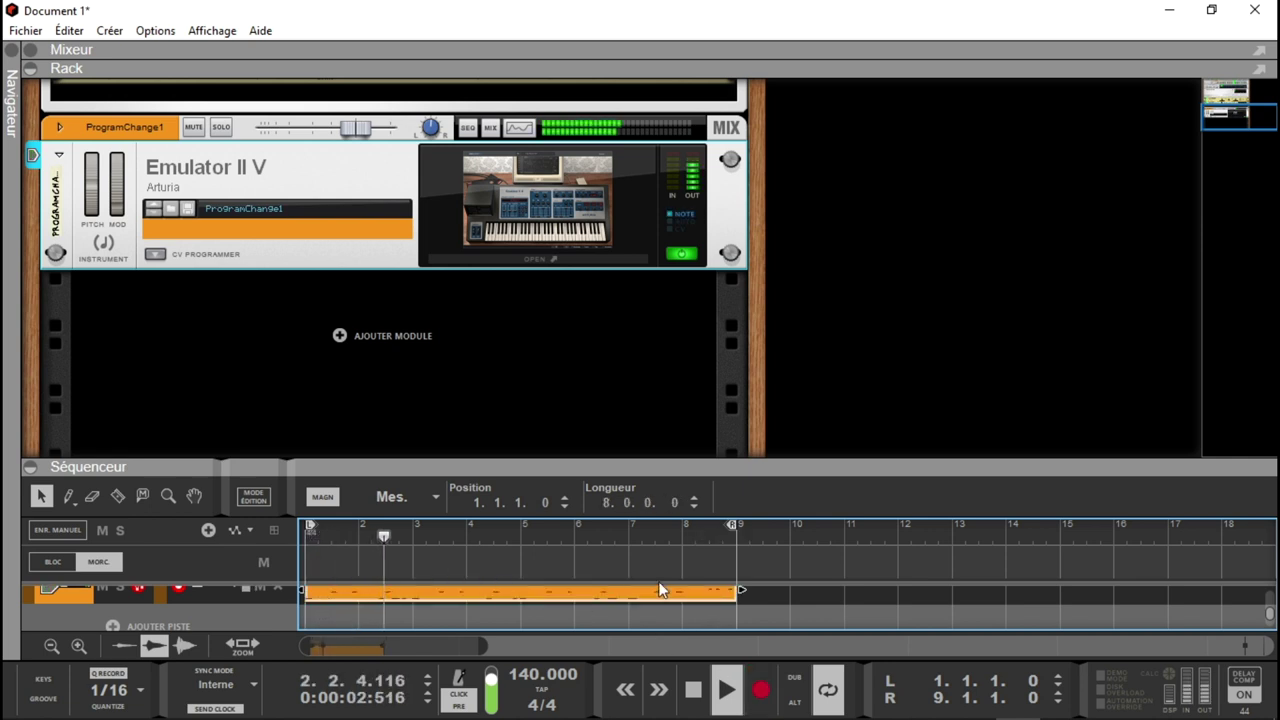
{"action": "key", "text": "space"}
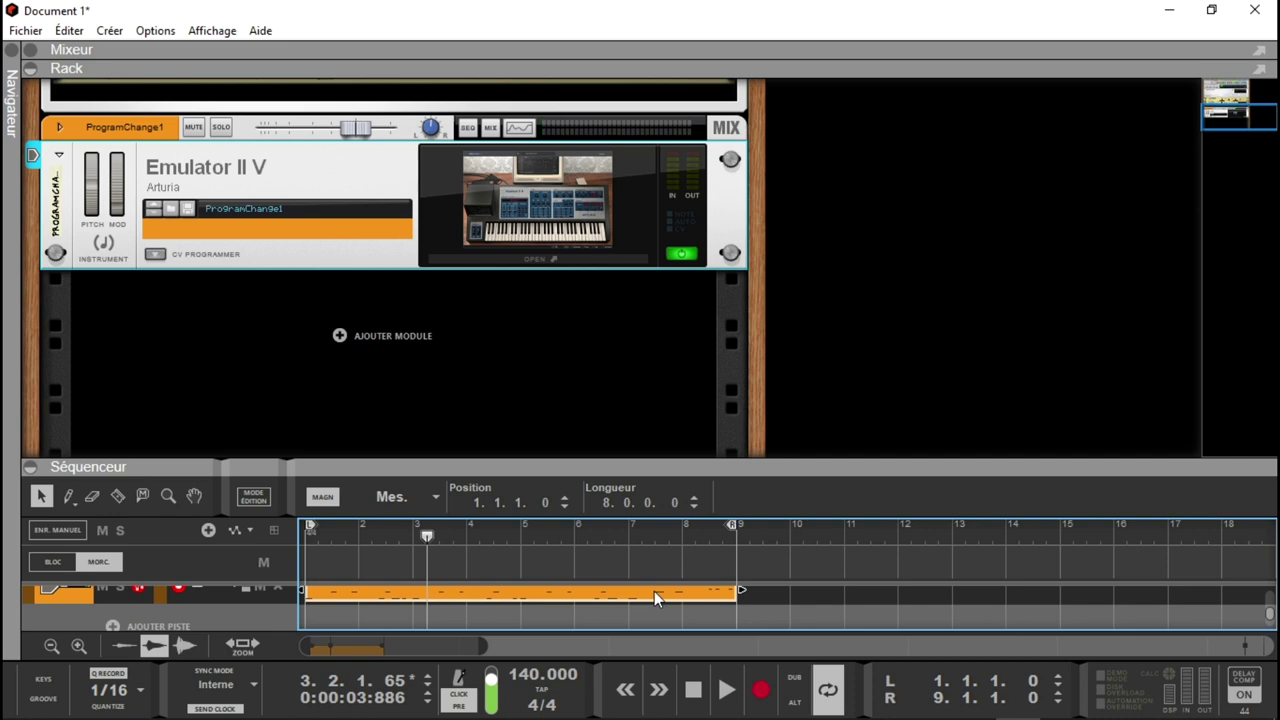
- Open the recorded clip in the note editor, hide the rack to enlarge it, and play the pattern from the start
{"action": "double_click", "coordinate": [654, 591]}
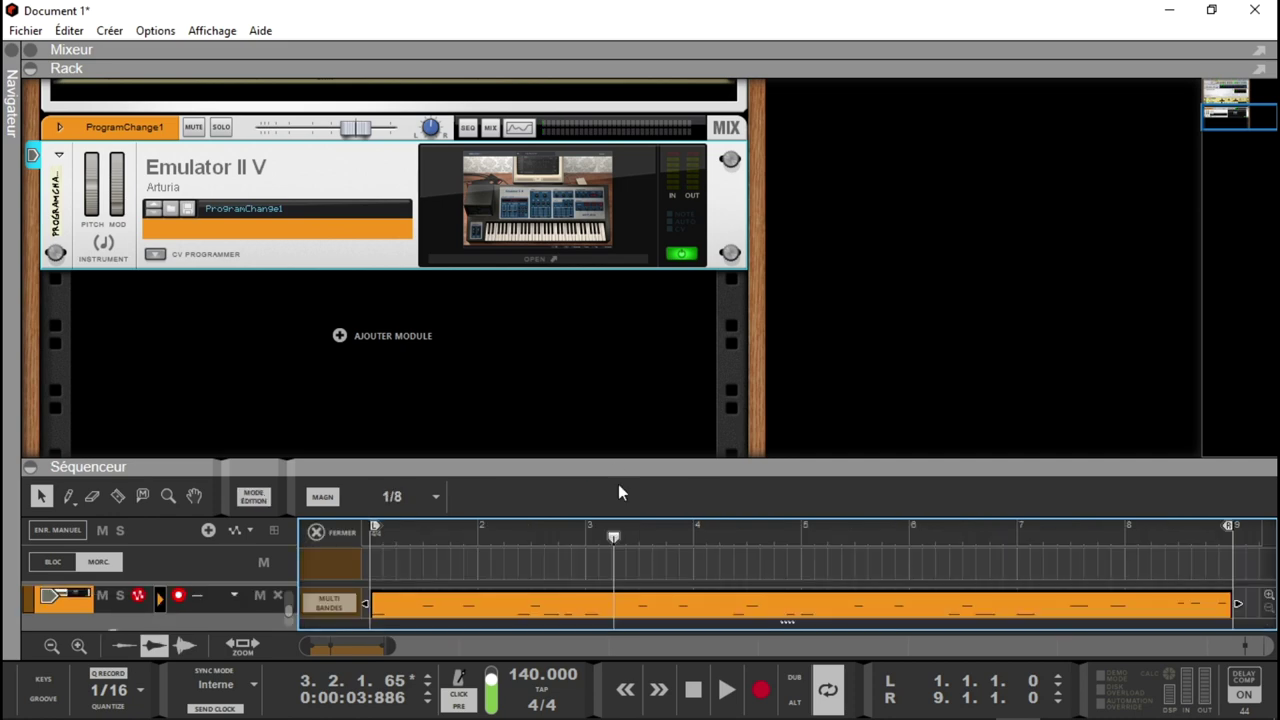
{"action": "left_click", "coordinate": [62, 68]}
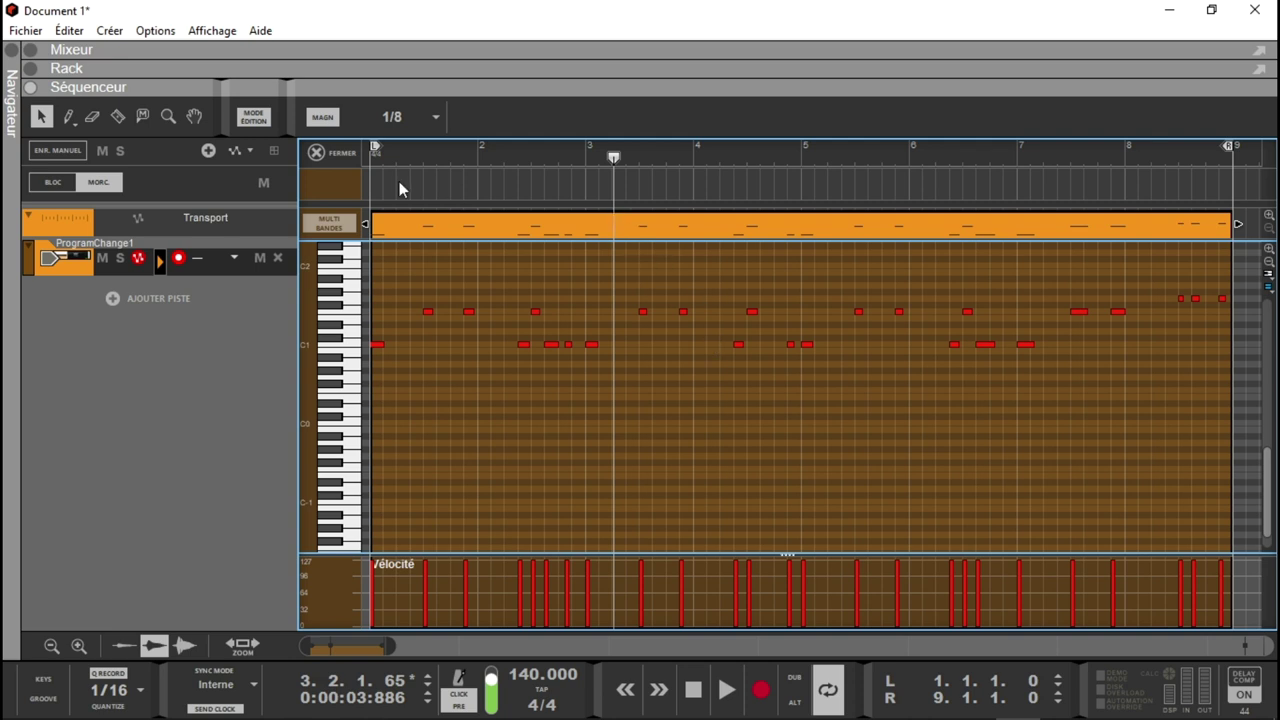
{"action": "key", "text": "Home"}
{"action": "key", "text": "space"}
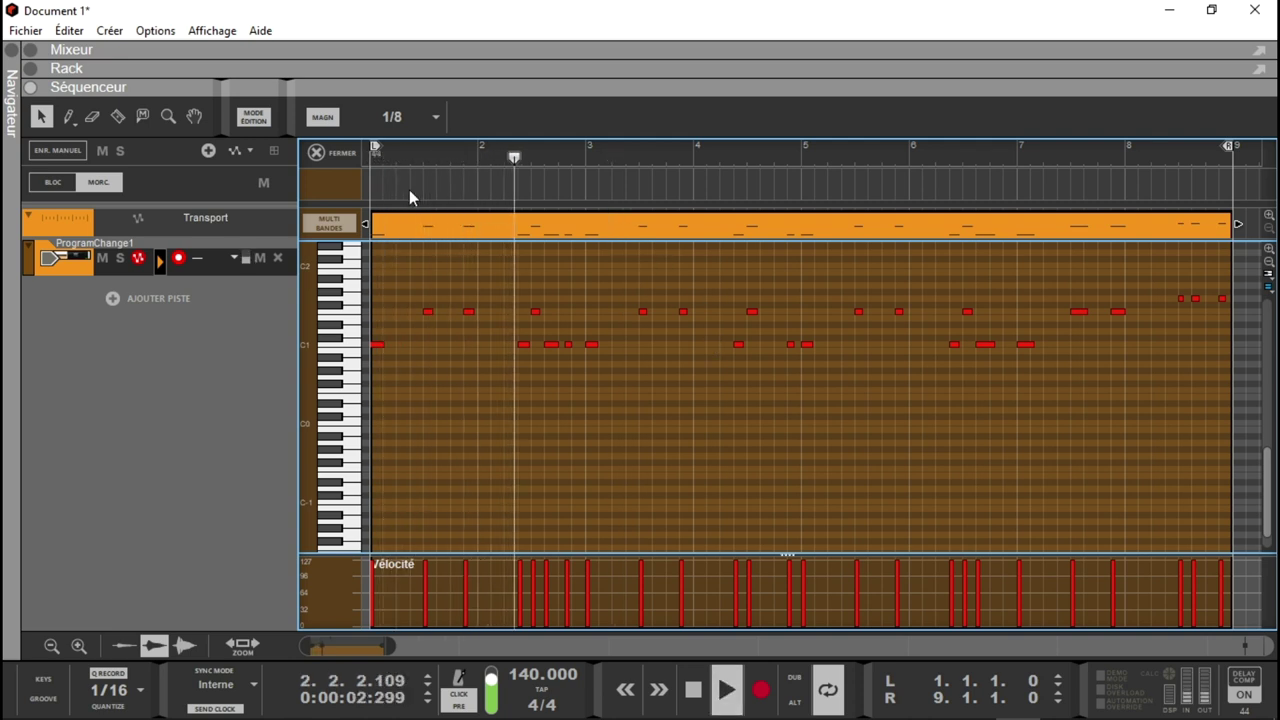
{"action": "key", "text": "space"}
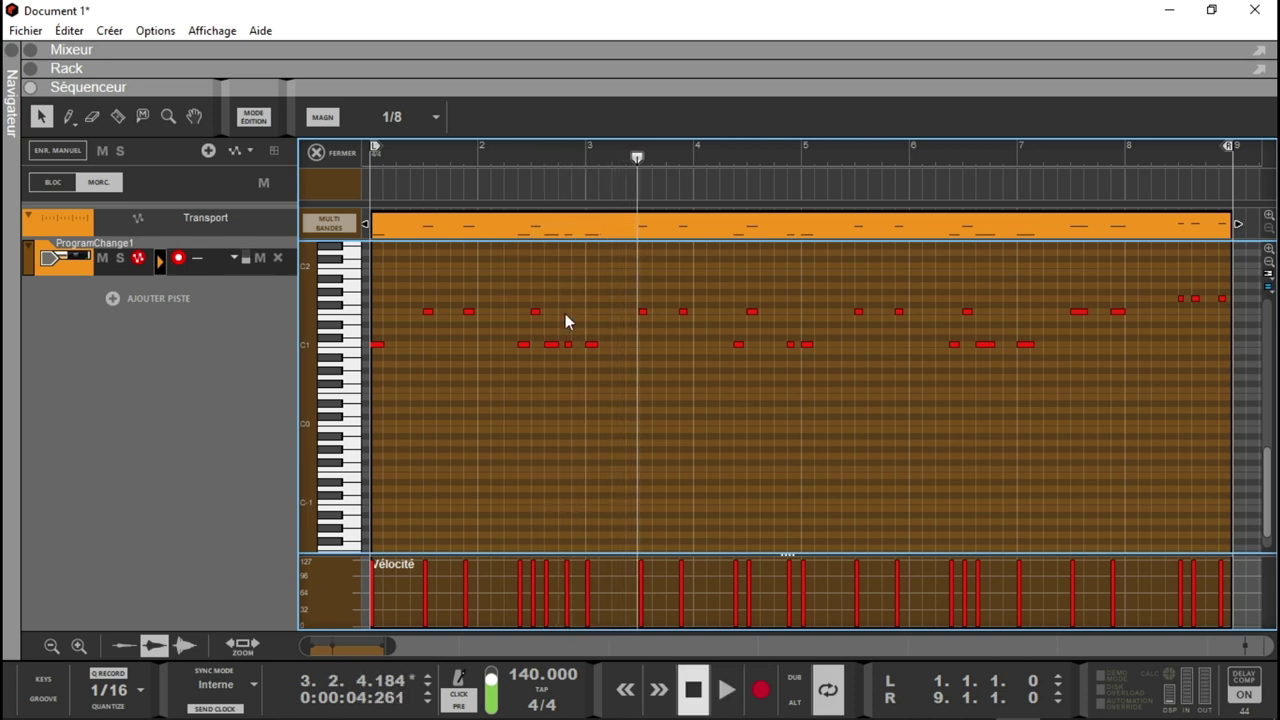
- Move the short C1 kick note late in bar 2 to position 2.4.3.0 and play the pattern back
{"action": "left_click", "coordinate": [568, 344]}
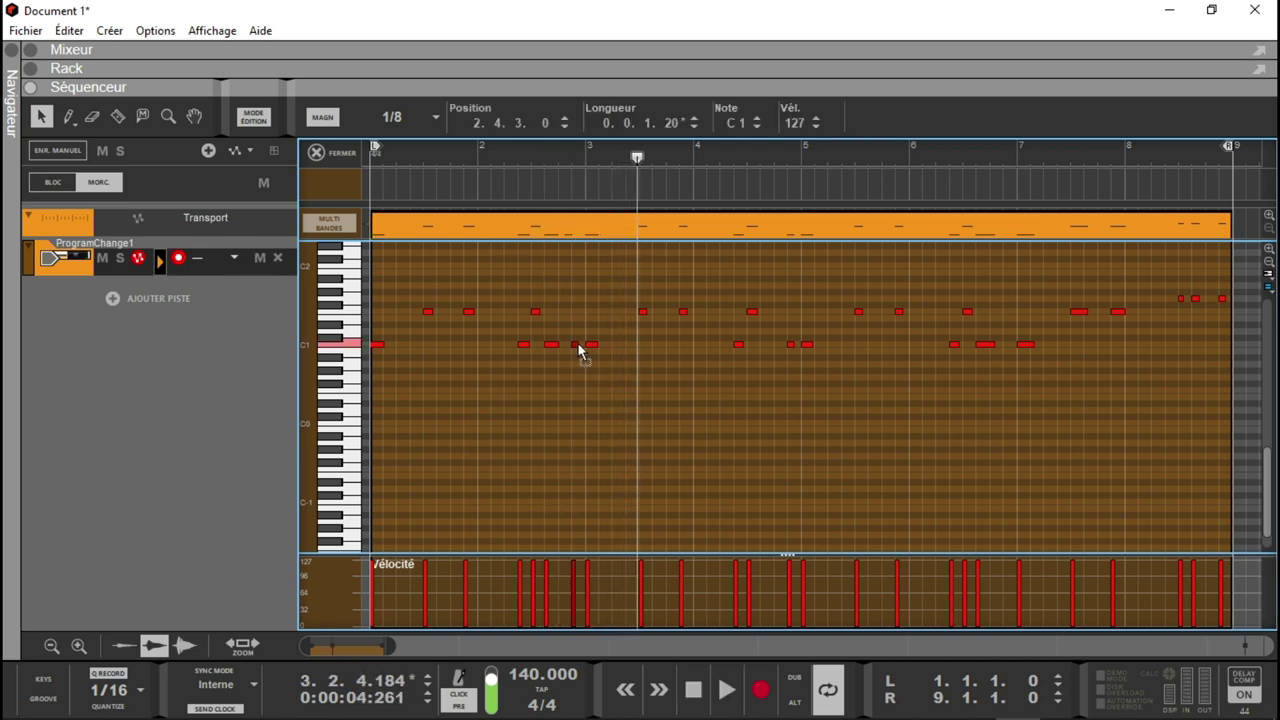
{"action": "key", "text": "space"}
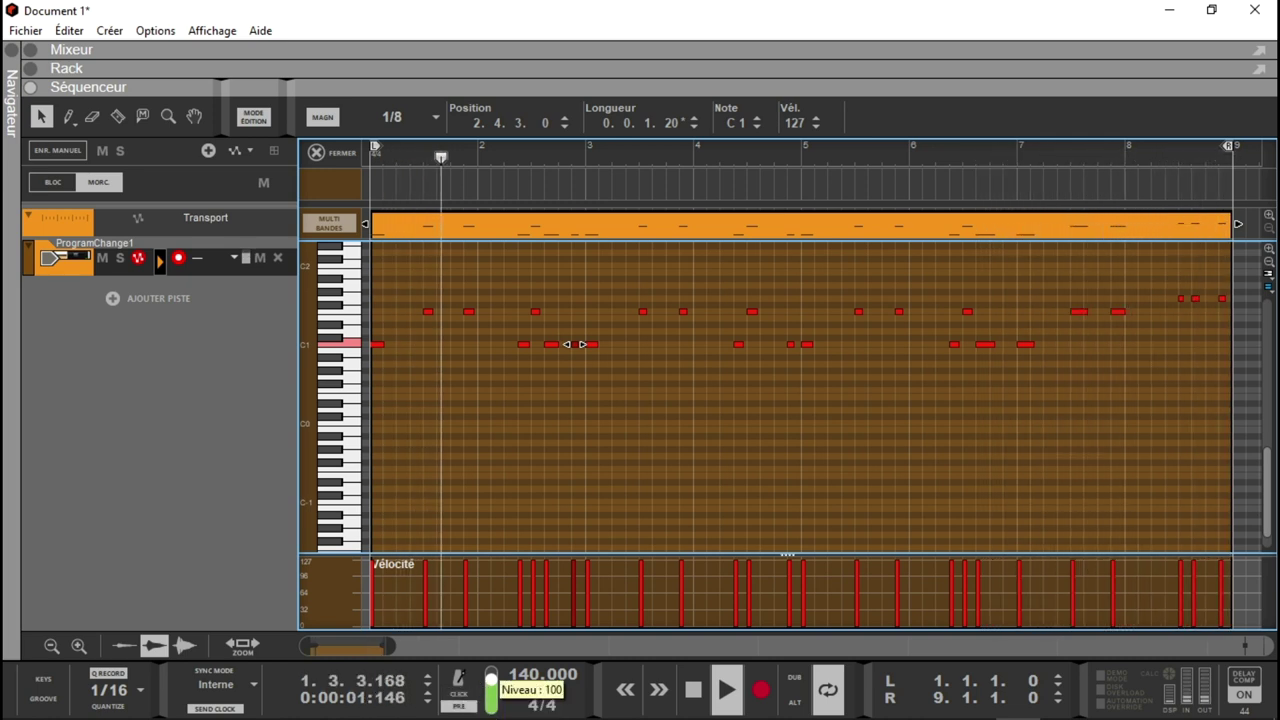
{"action": "left_click", "coordinate": [540, 473]}
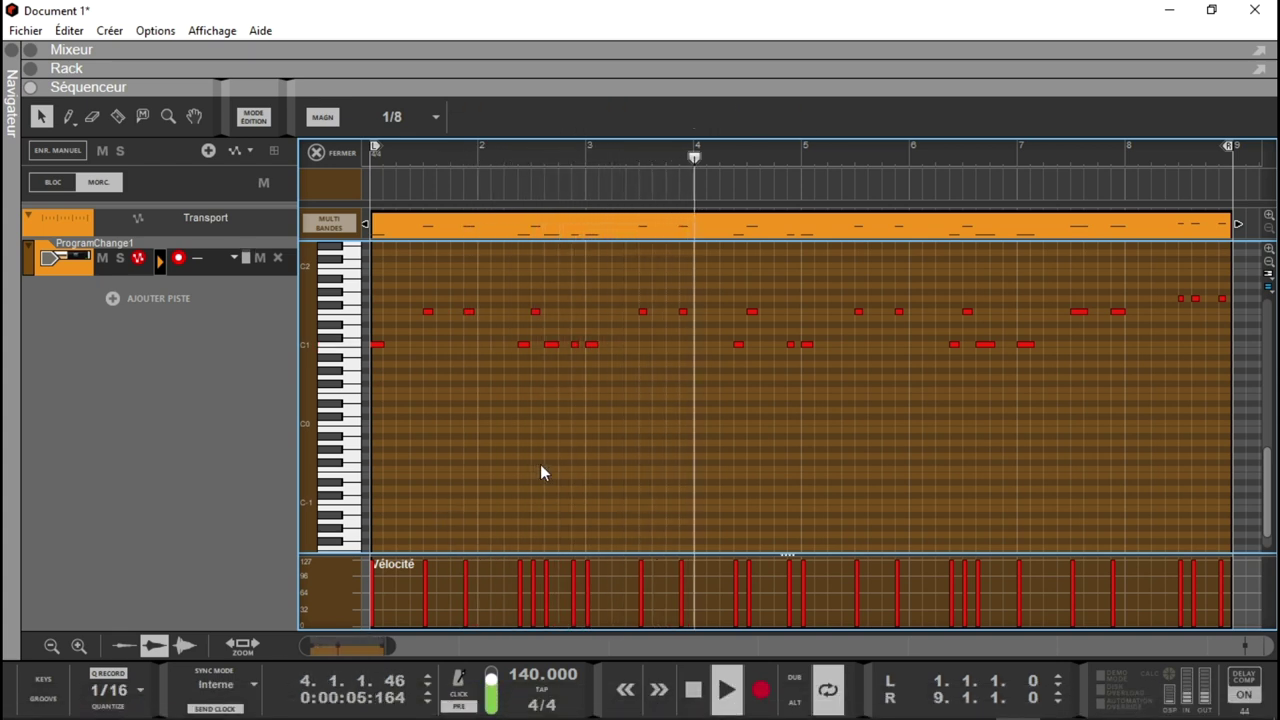
{"action": "key", "text": "space"}
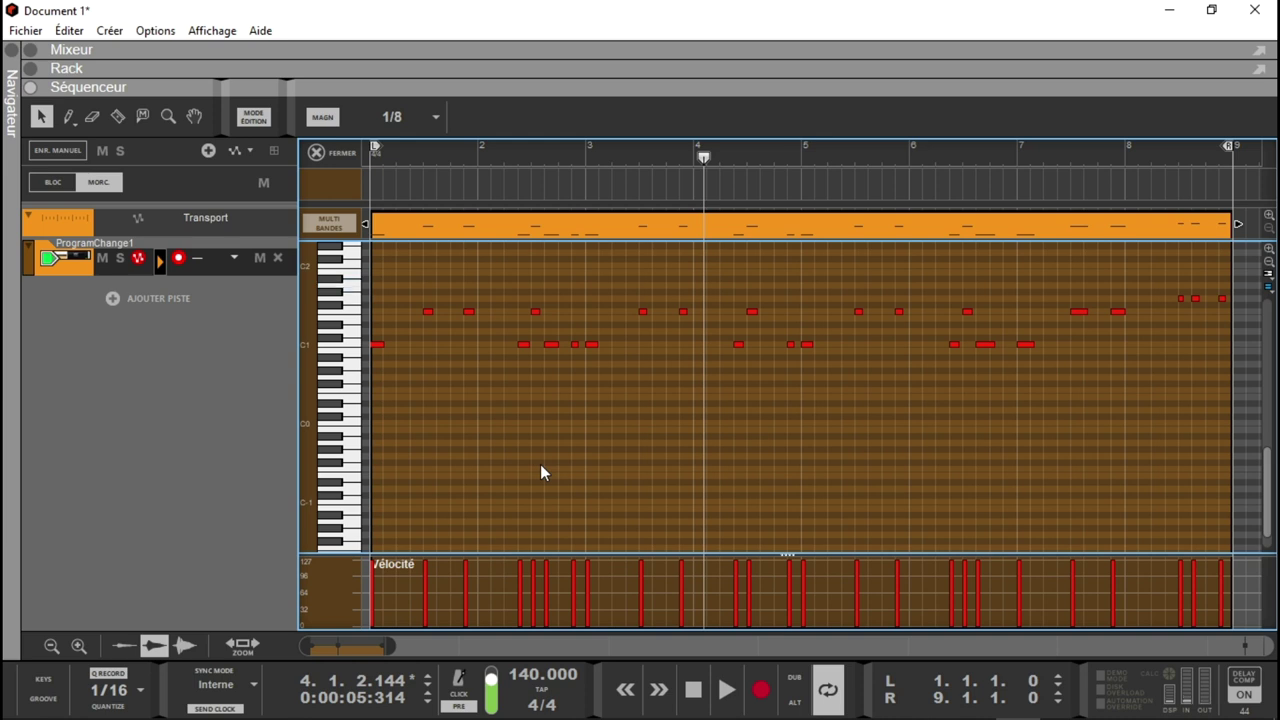
- Overdub closed hi-hat hits on every eighth note across the eight-bar loop from bar 1
{"action": "key", "text": "Home"}
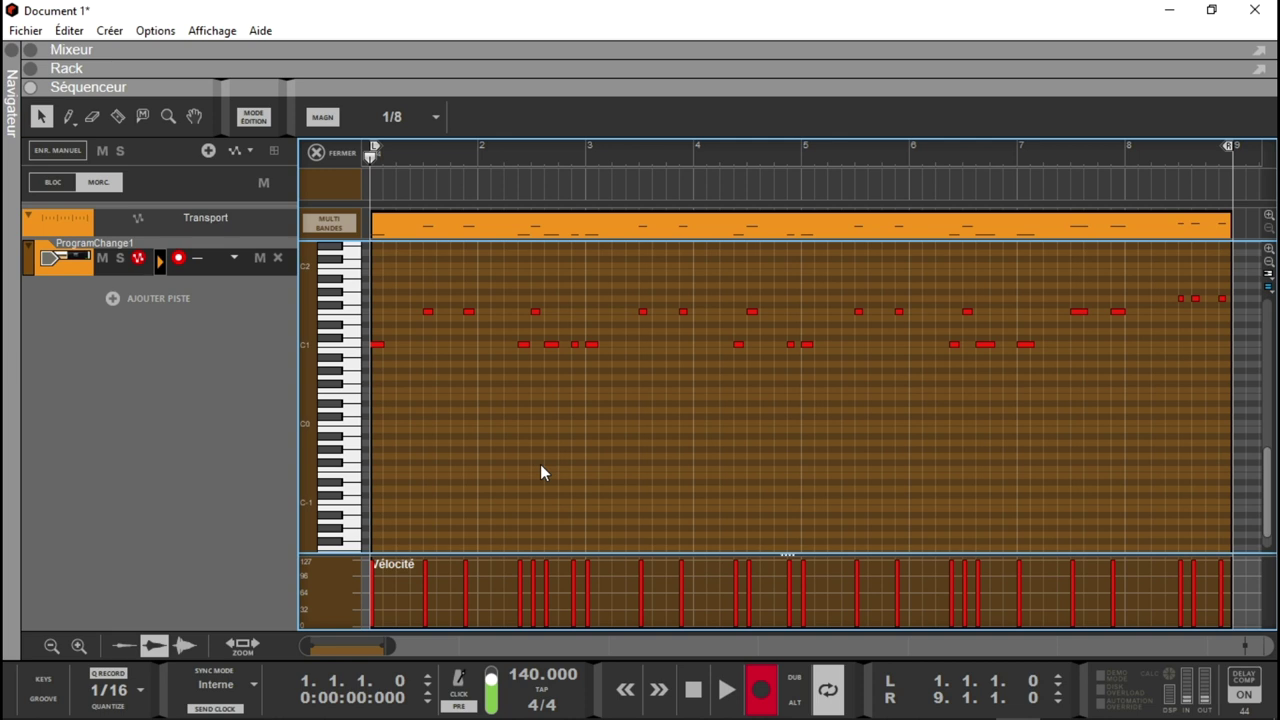
{"action": "key", "text": "space"}
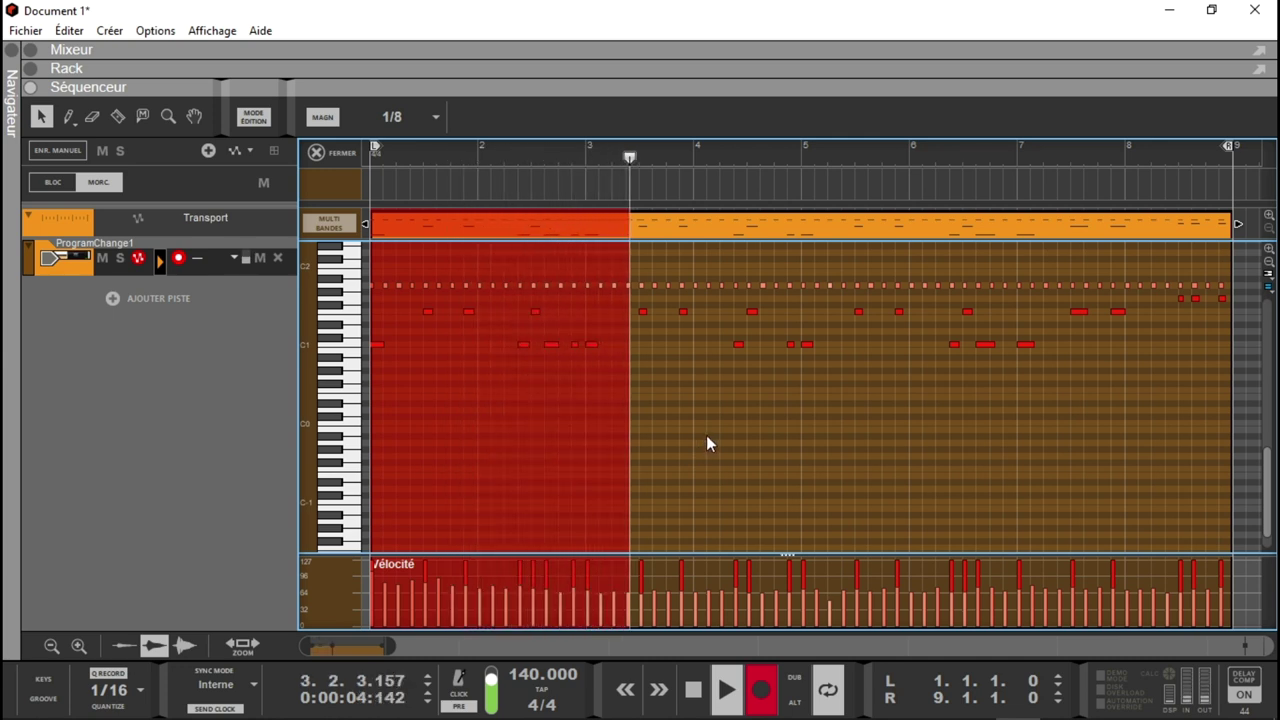
{"action": "key", "text": "space"}
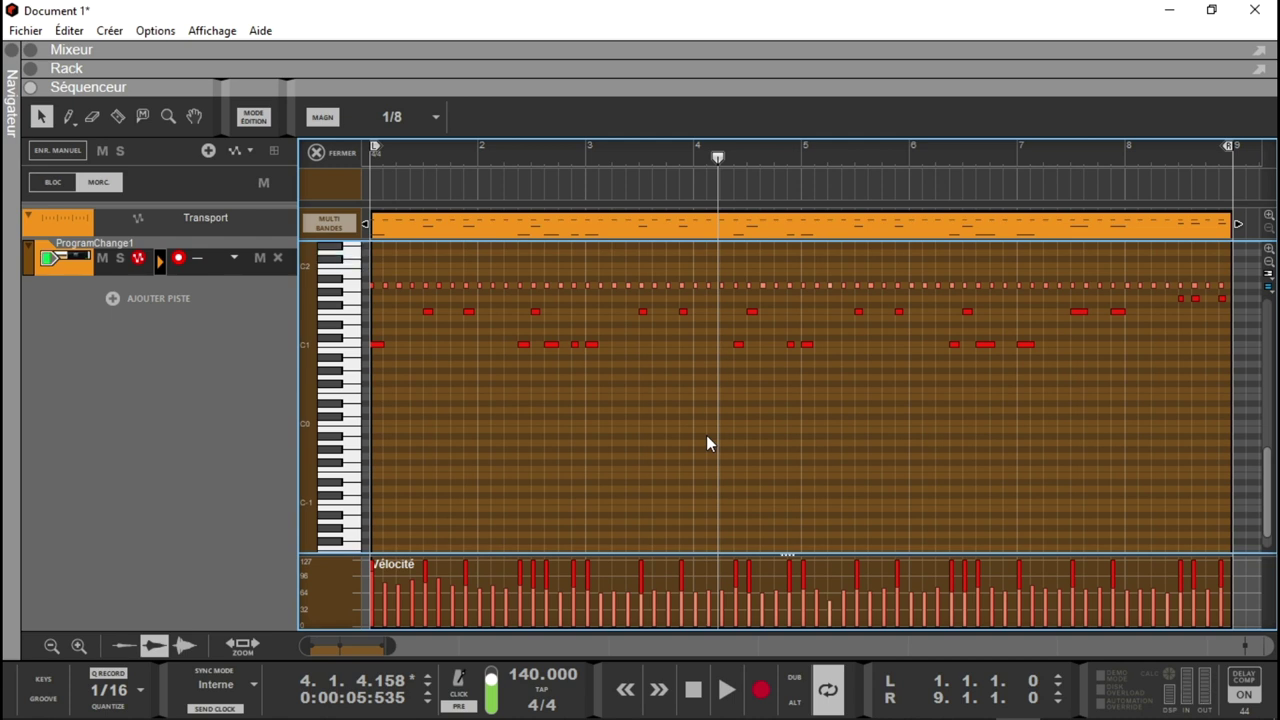
- Overdub syncopated percussion hits around D2 over the eight-bar loop from bar 1
{"action": "key", "text": "Home"}
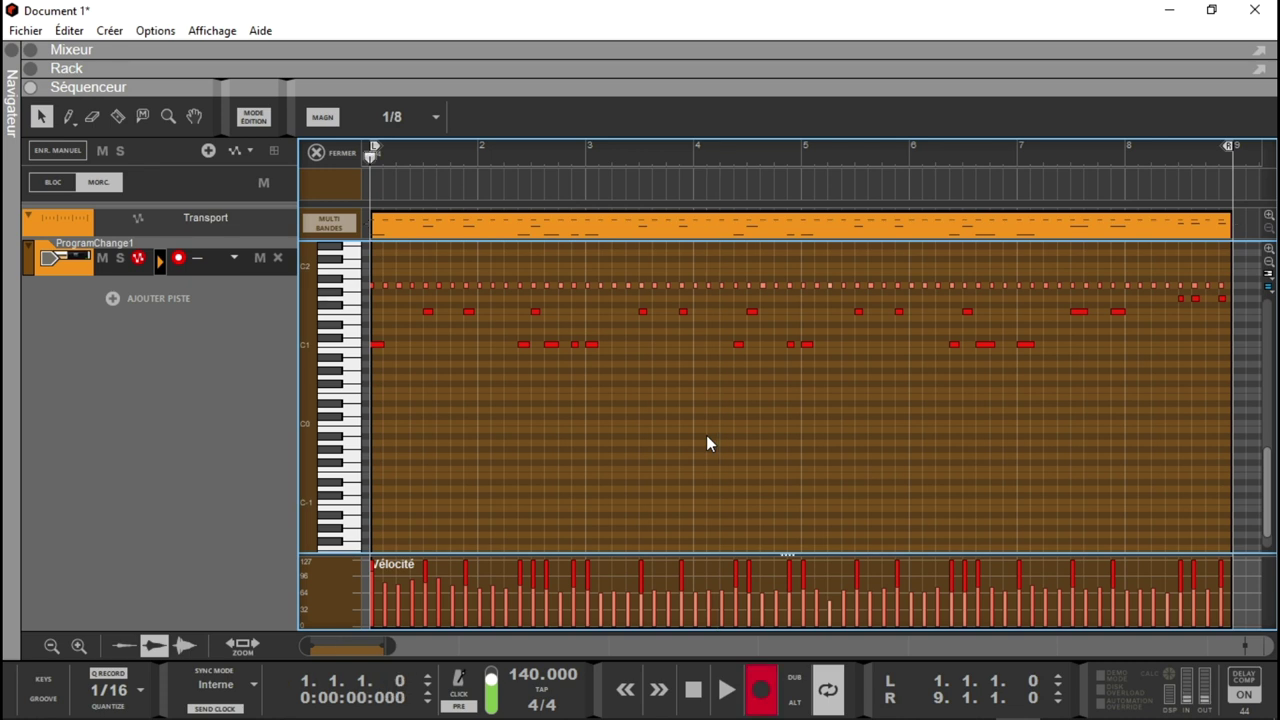
{"action": "key", "text": "space"}
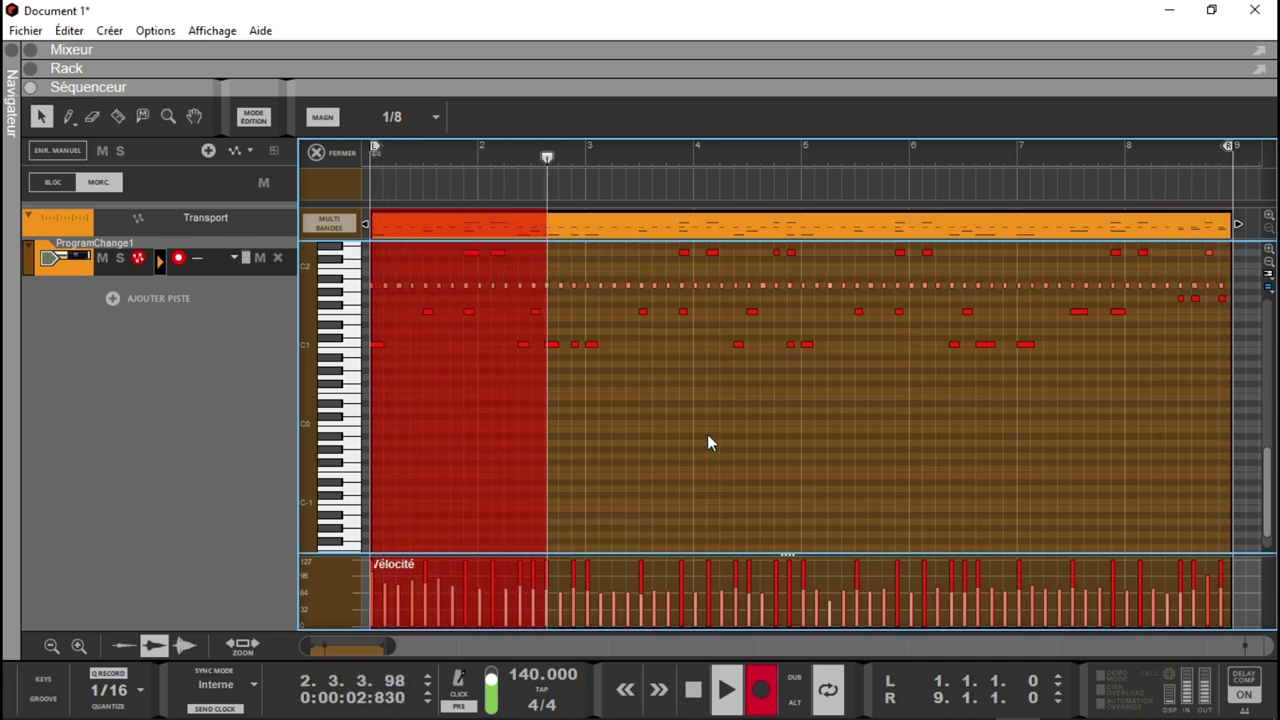
{"action": "key", "text": "ctrl+Return"}
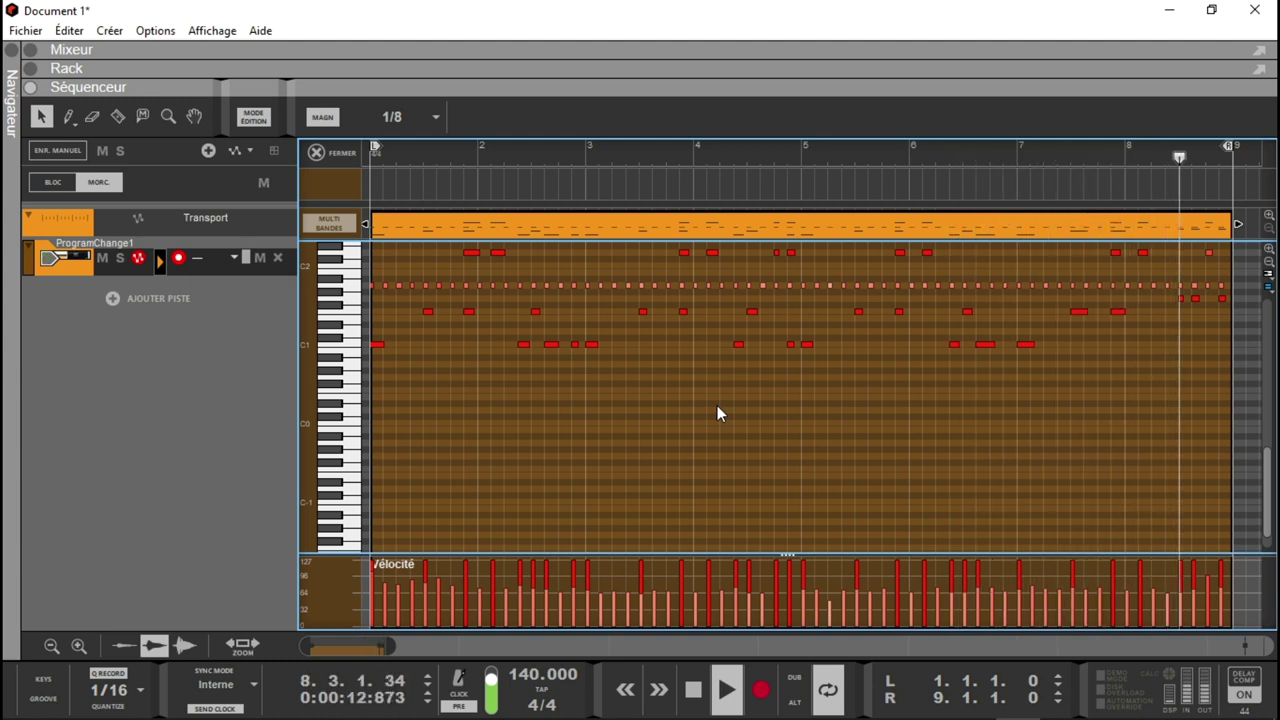
- Overdub cymbal hits around F2 over the eight-bar loop and check the new notes in the editor
{"action": "key", "text": "space"}
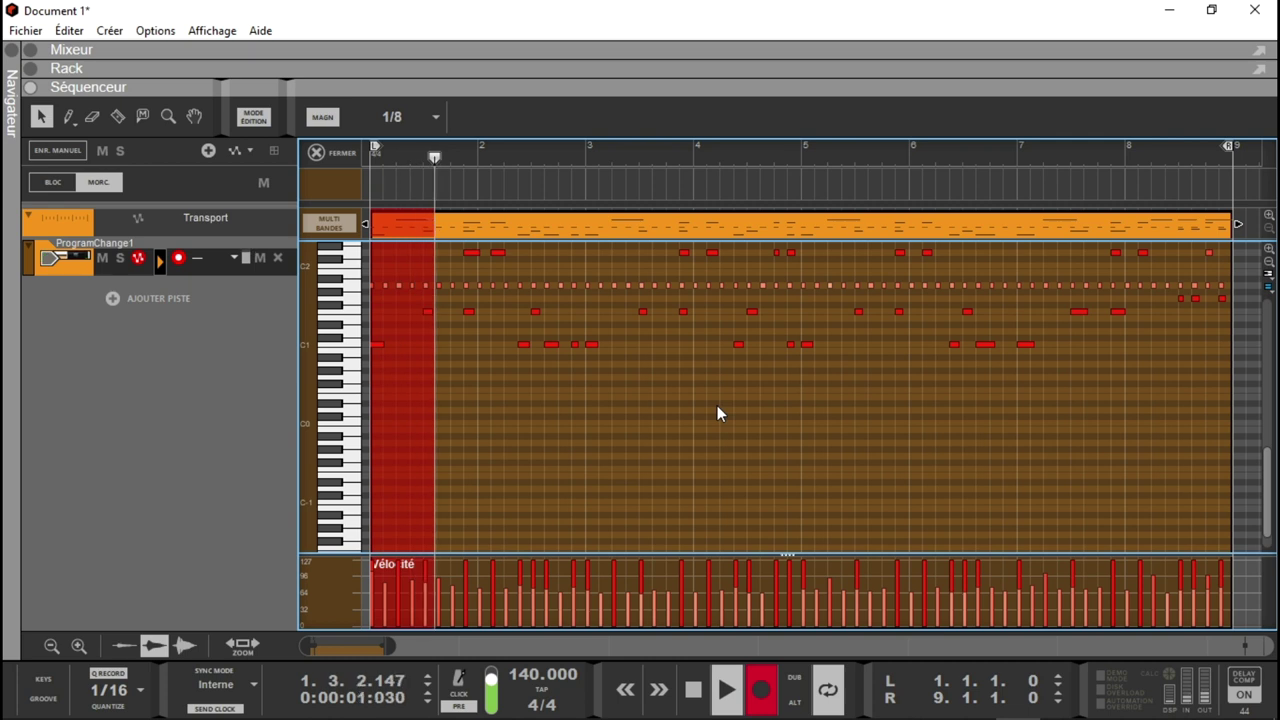
{"action": "key", "text": "space"}
{"action": "key", "text": "space"}
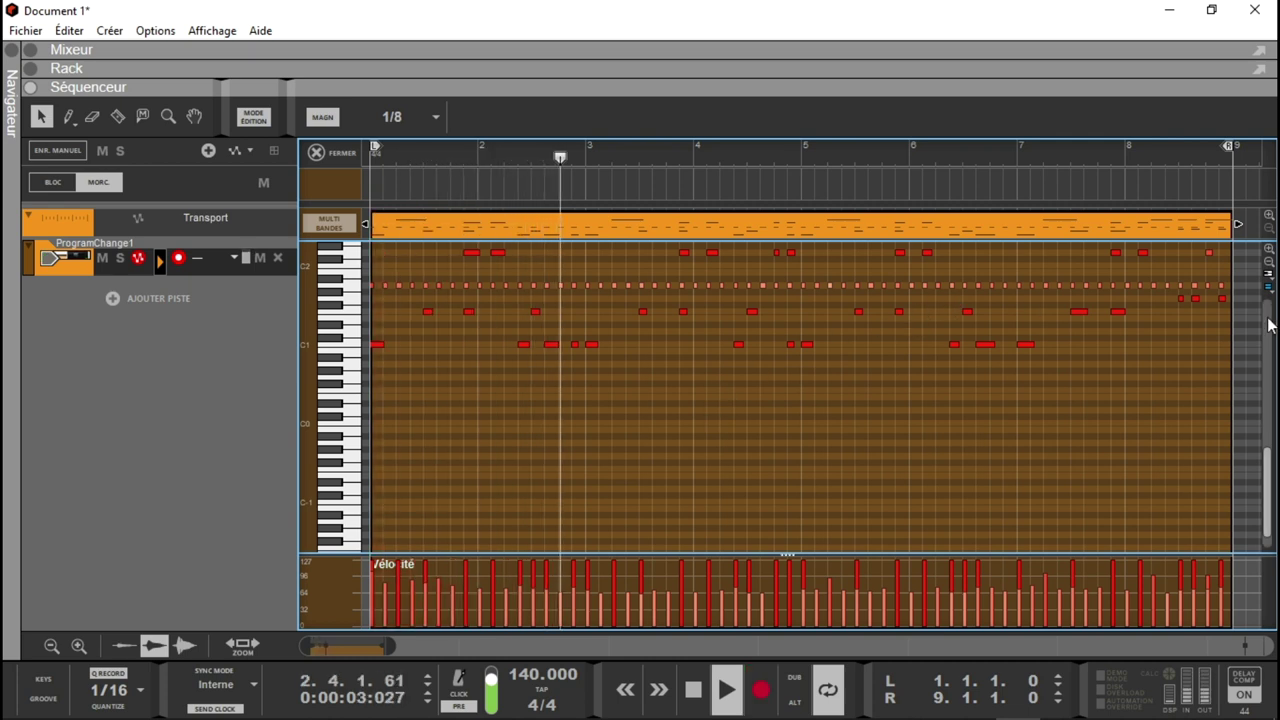
{"action": "left_click_drag", "start_coordinate": [1270, 490], "coordinate": [1268, 440]}
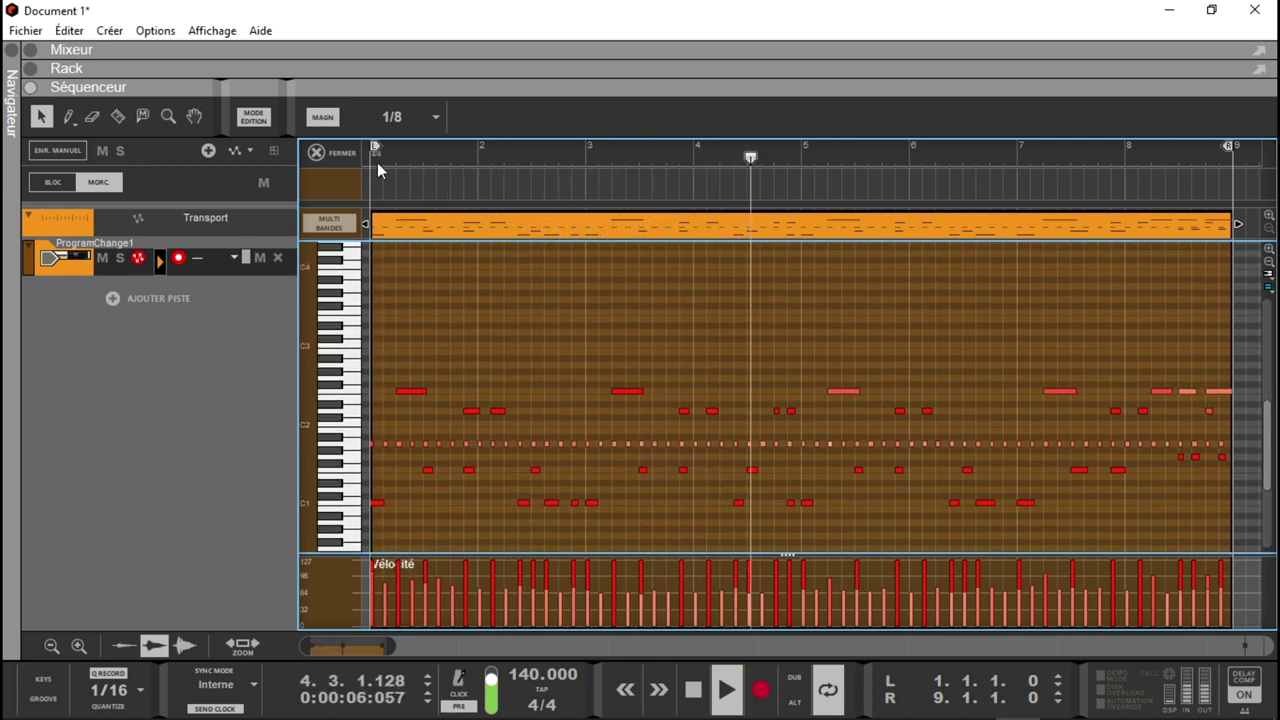
- Close the note editor, show the rack again and open the sample edit page of the Emulator II V
{"action": "left_click", "coordinate": [318, 152]}
{"action": "left_click", "coordinate": [30, 68]}
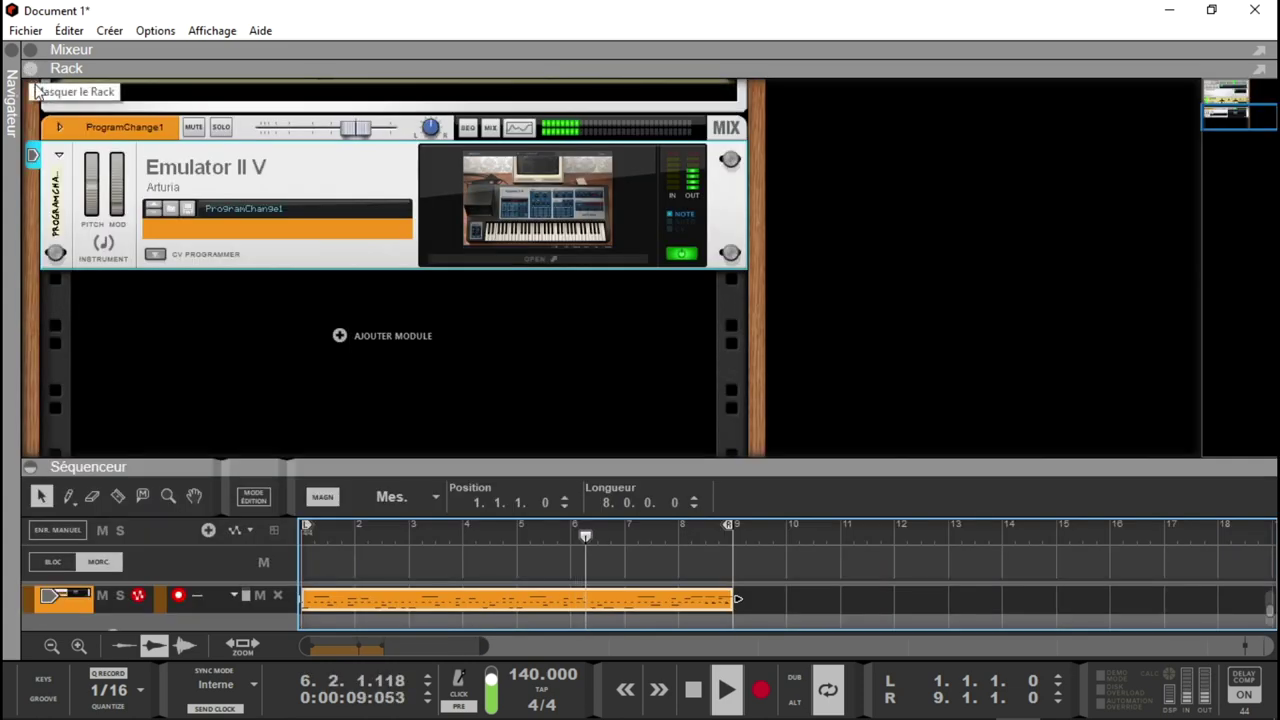
{"action": "left_click", "coordinate": [448, 192]}
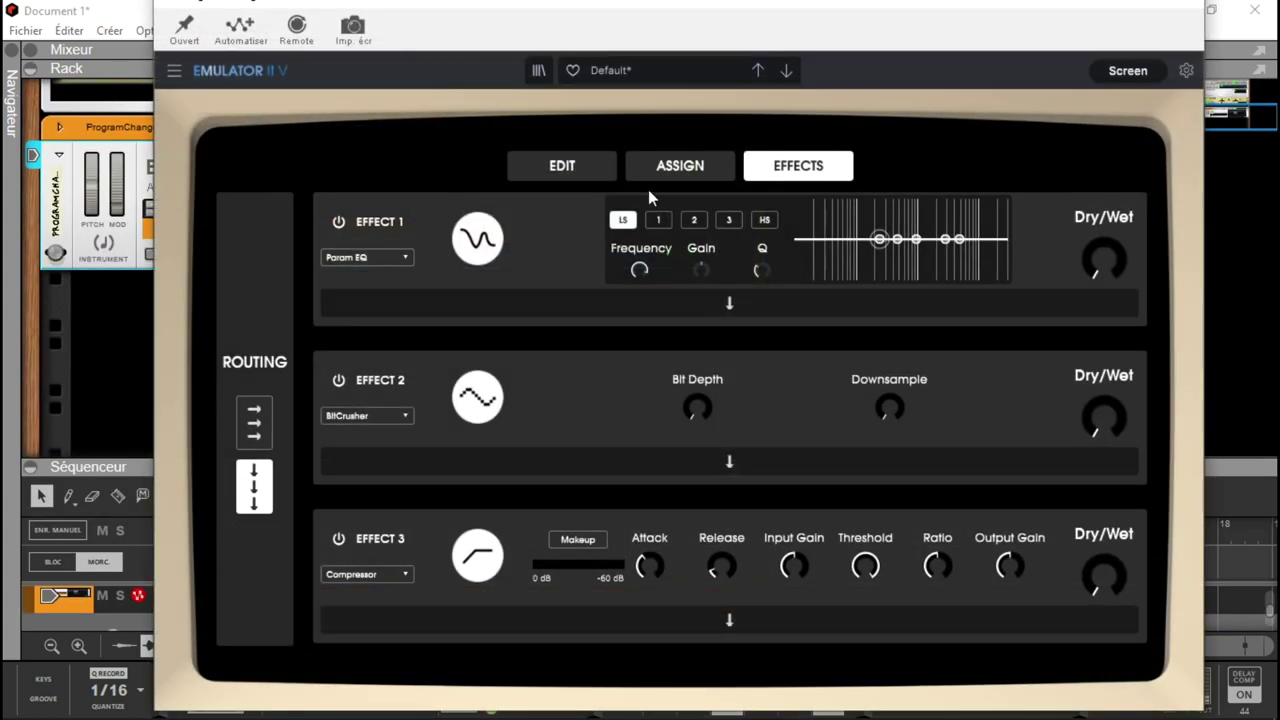
{"action": "left_click", "coordinate": [543, 163]}
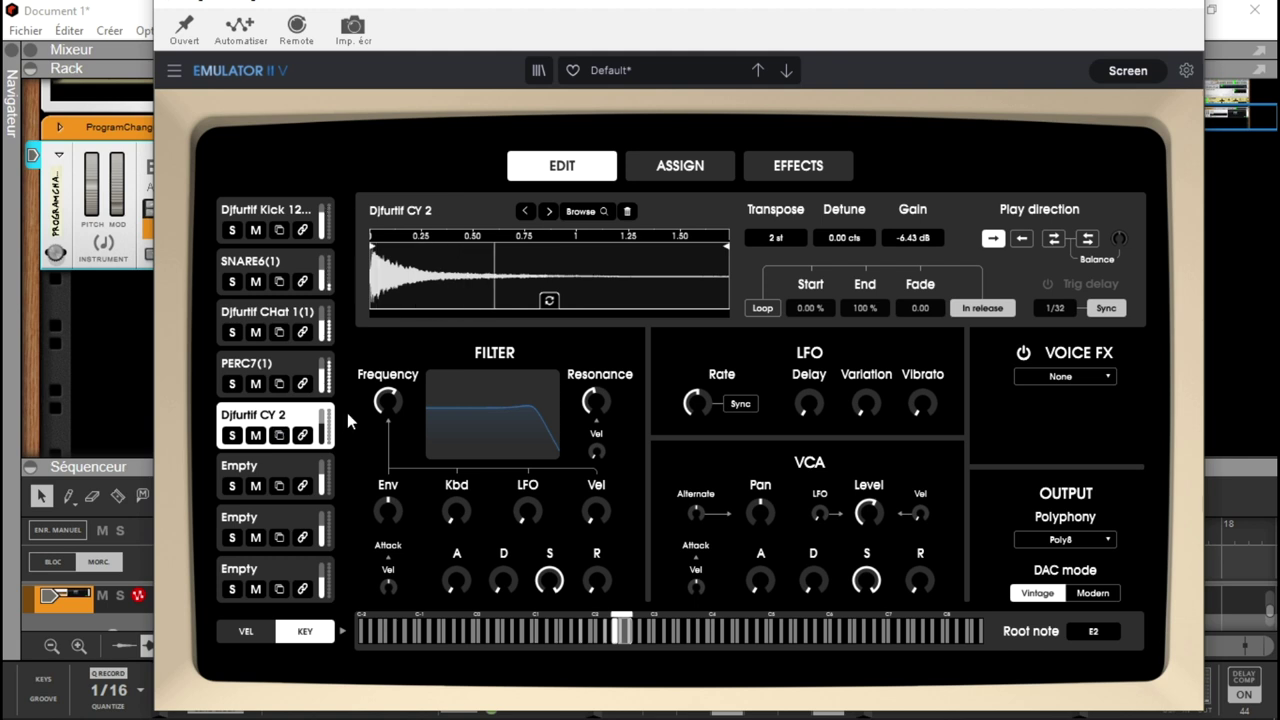
- Trim the Djfurtif CY 2 sample's start to 2.34 % and select the Djfurtif CHat 1(1) sample for editing
{"action": "left_click_drag", "start_coordinate": [373, 247], "coordinate": [379, 247]}
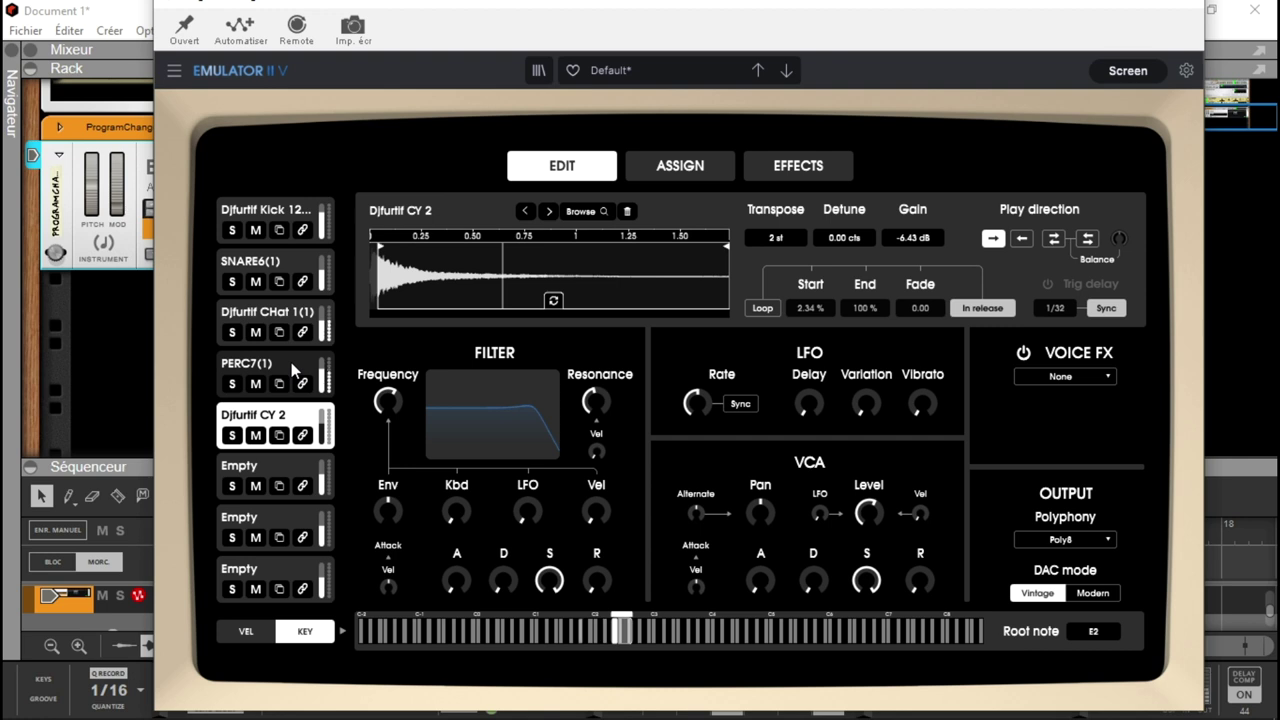
{"action": "left_click", "coordinate": [290, 316]}
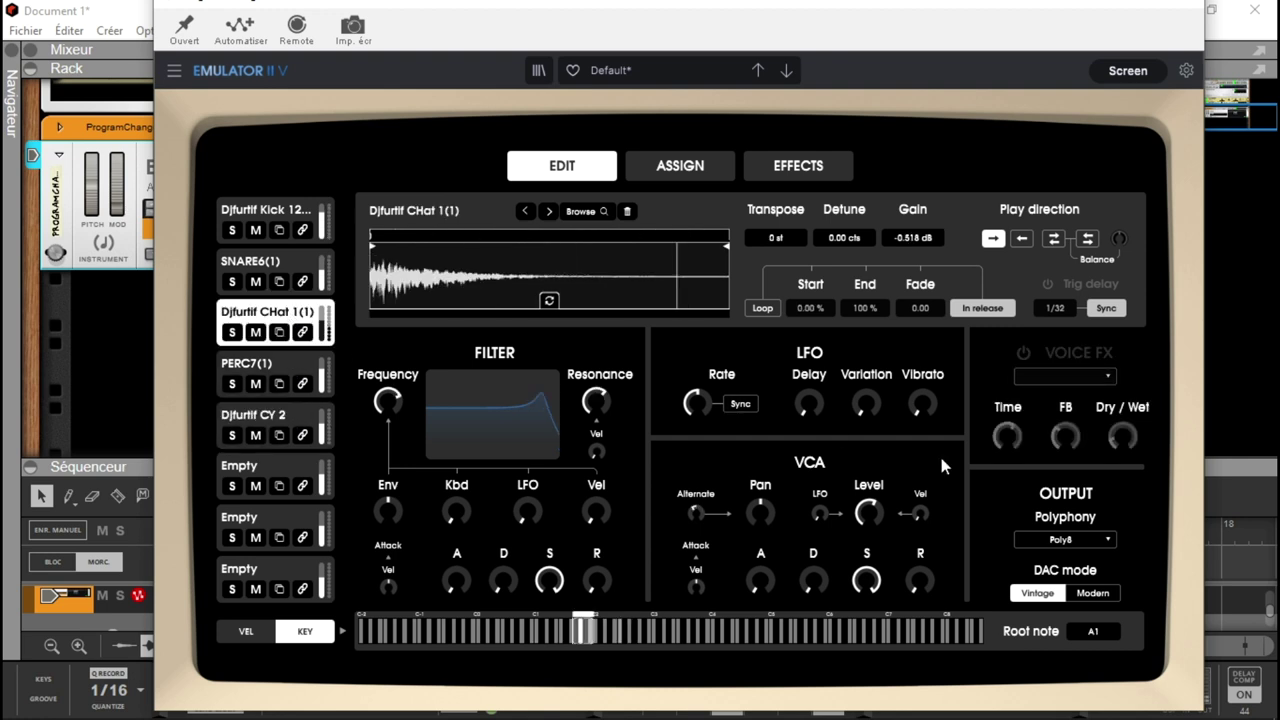
- Enable the Delay voice effect on the Djfurtif CHat 1(1) sample and adjust it to a short time and low dry/wet mix
{"action": "left_click", "coordinate": [1023, 353]}
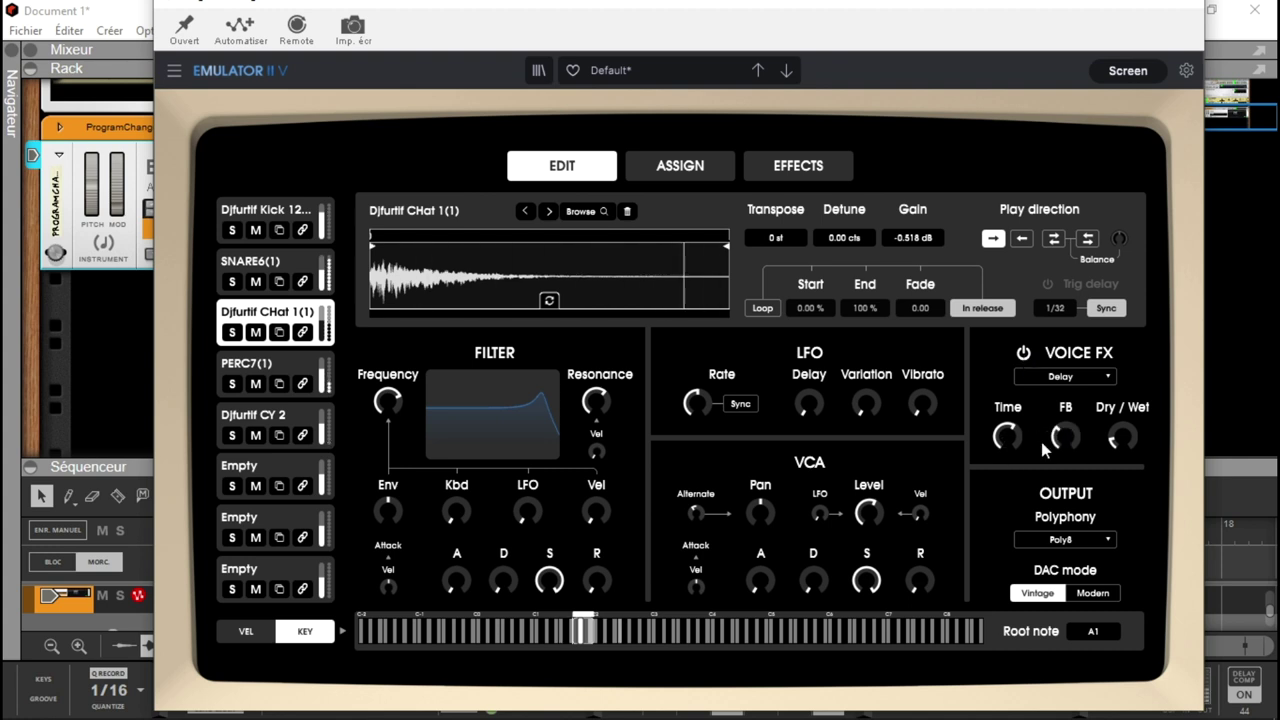
{"action": "mouse_move", "coordinate": [1122, 438]}
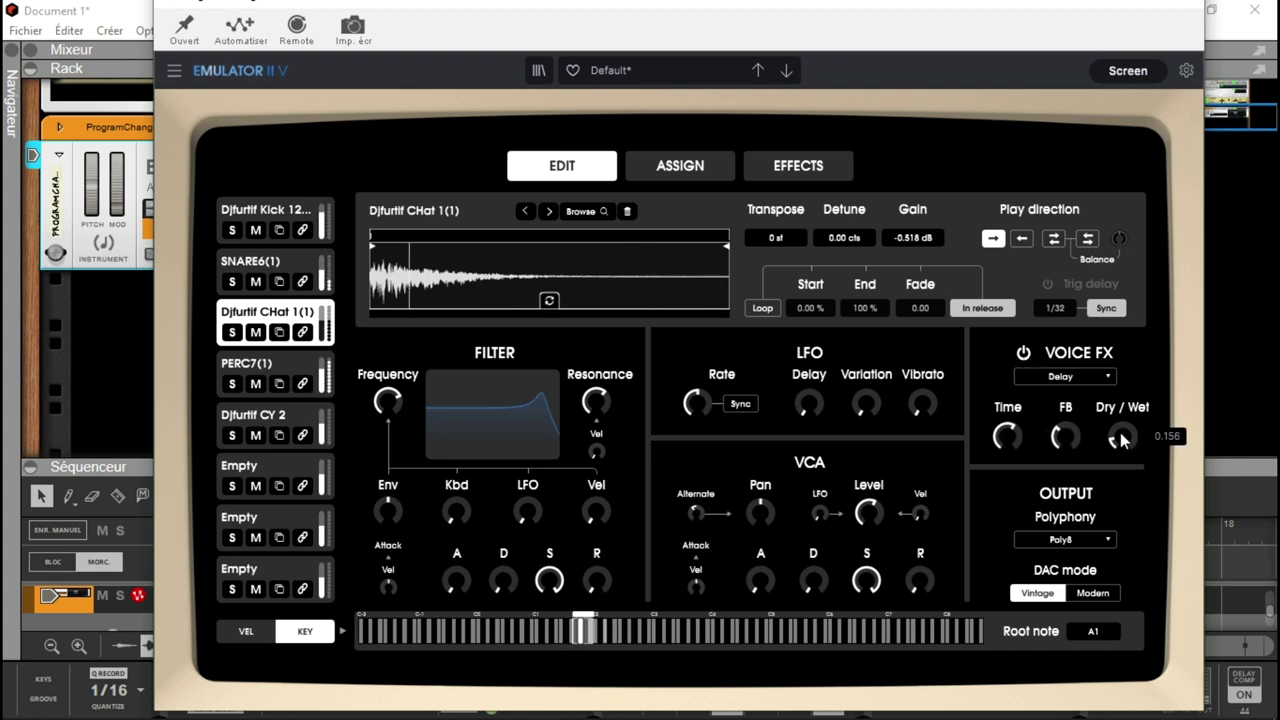
{"action": "left_click_drag", "start_coordinate": [1122, 438], "coordinate": [1122, 405]}
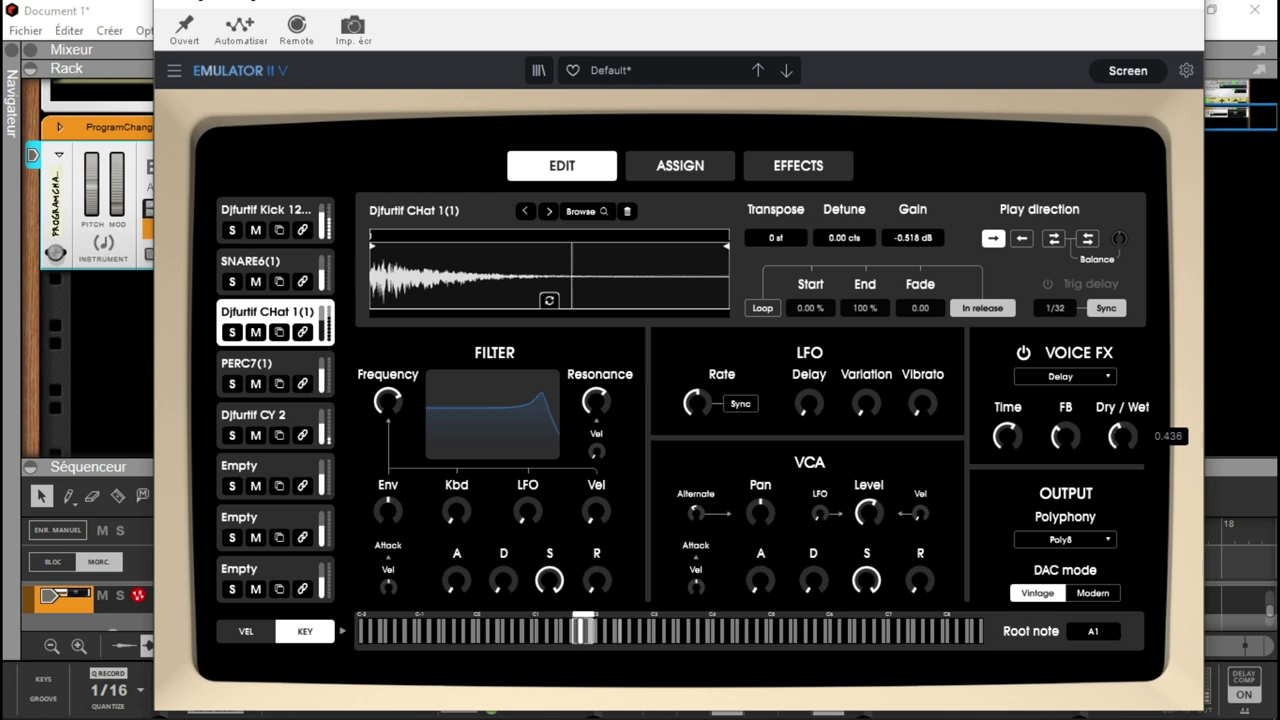
{"action": "mouse_move", "coordinate": [1006, 438]}
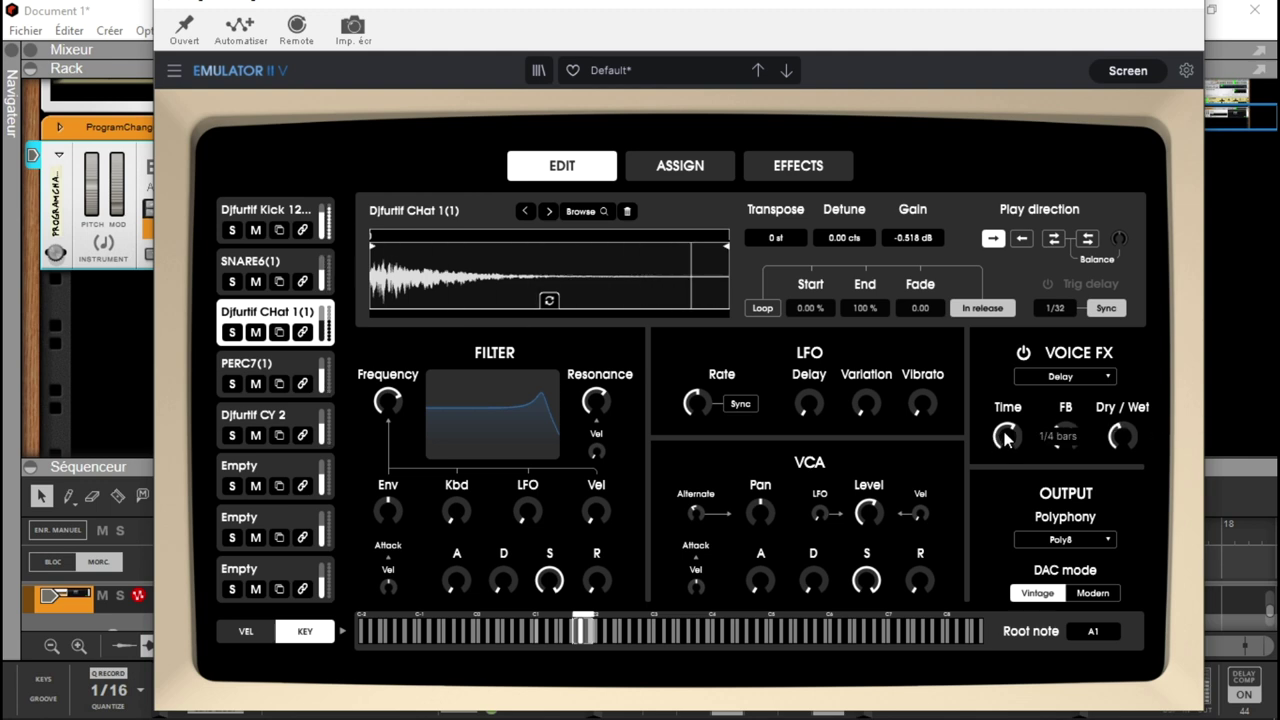
{"action": "left_click_drag", "start_coordinate": [1006, 438], "coordinate": [1006, 428]}
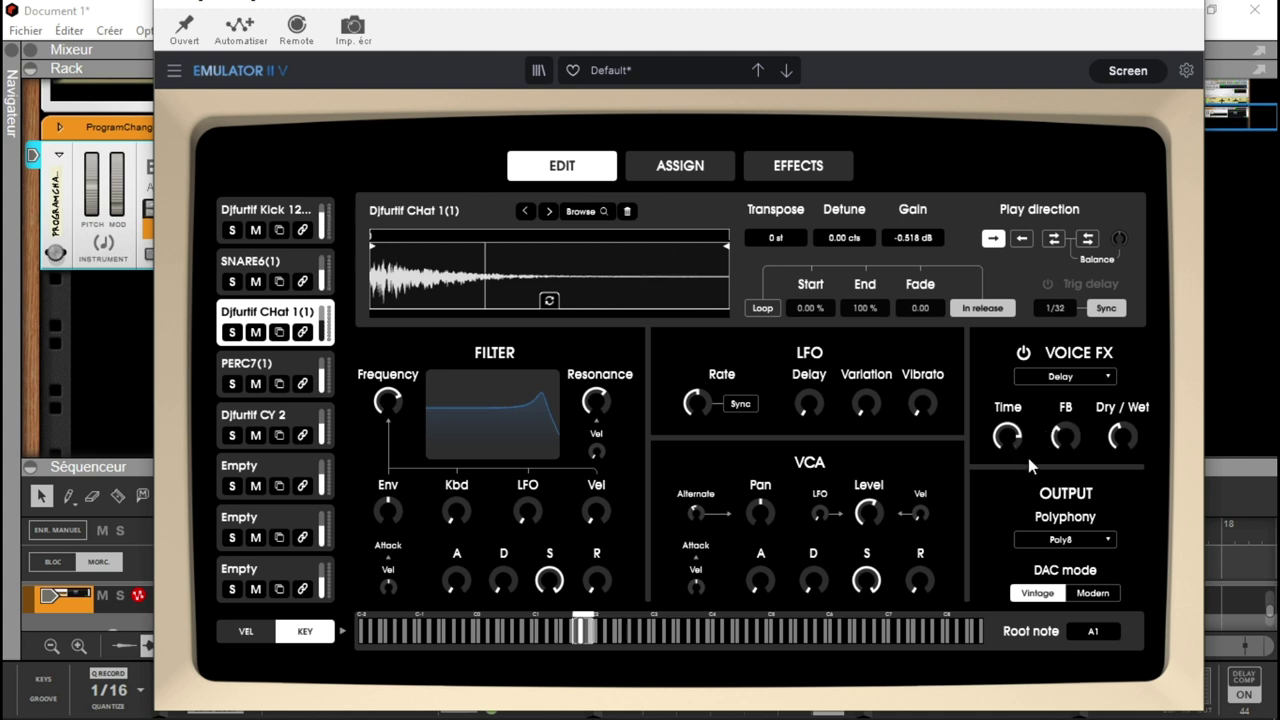
{"action": "left_click_drag", "start_coordinate": [1028, 458], "coordinate": [1028, 472]}
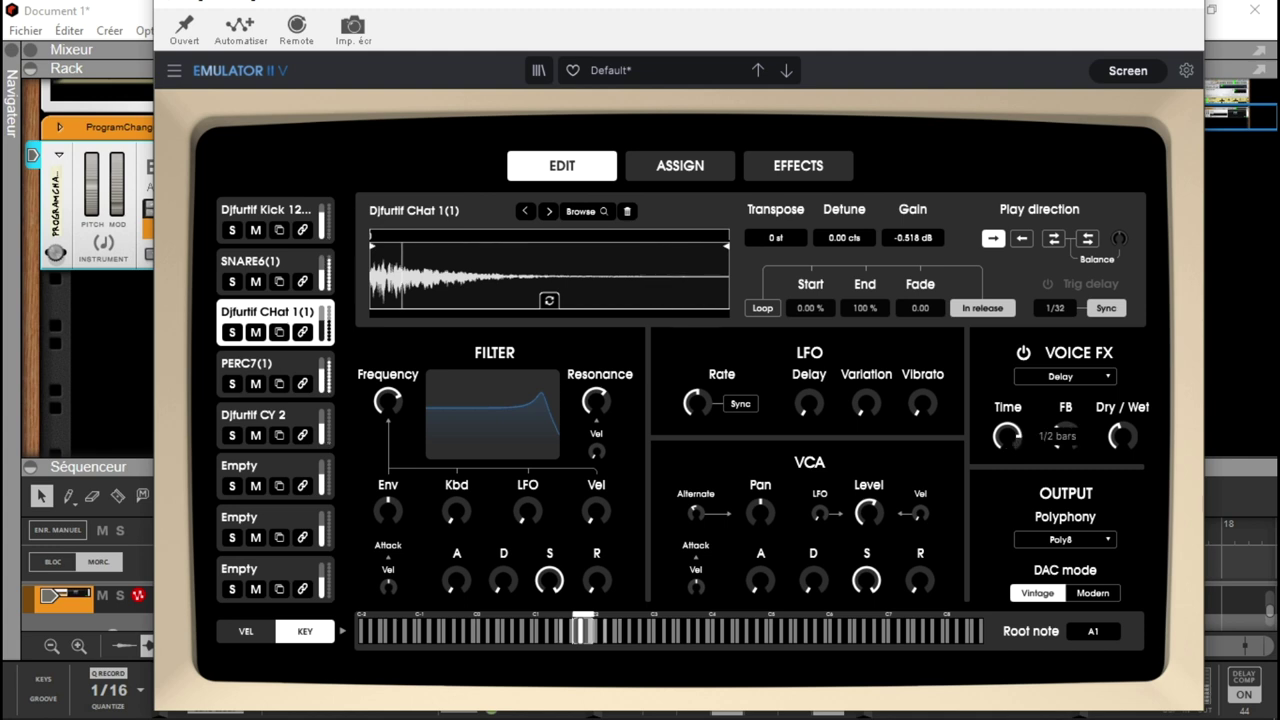
{"action": "left_click_drag", "start_coordinate": [1028, 472], "coordinate": [1015, 432]}
{"action": "mouse_move", "coordinate": [1122, 436]}
{"action": "left_mouse_down"}
{"action": "mouse_move", "coordinate": [1122, 448]}
{"action": "mouse_move", "coordinate": [1122, 434]}
{"action": "left_mouse_up"}
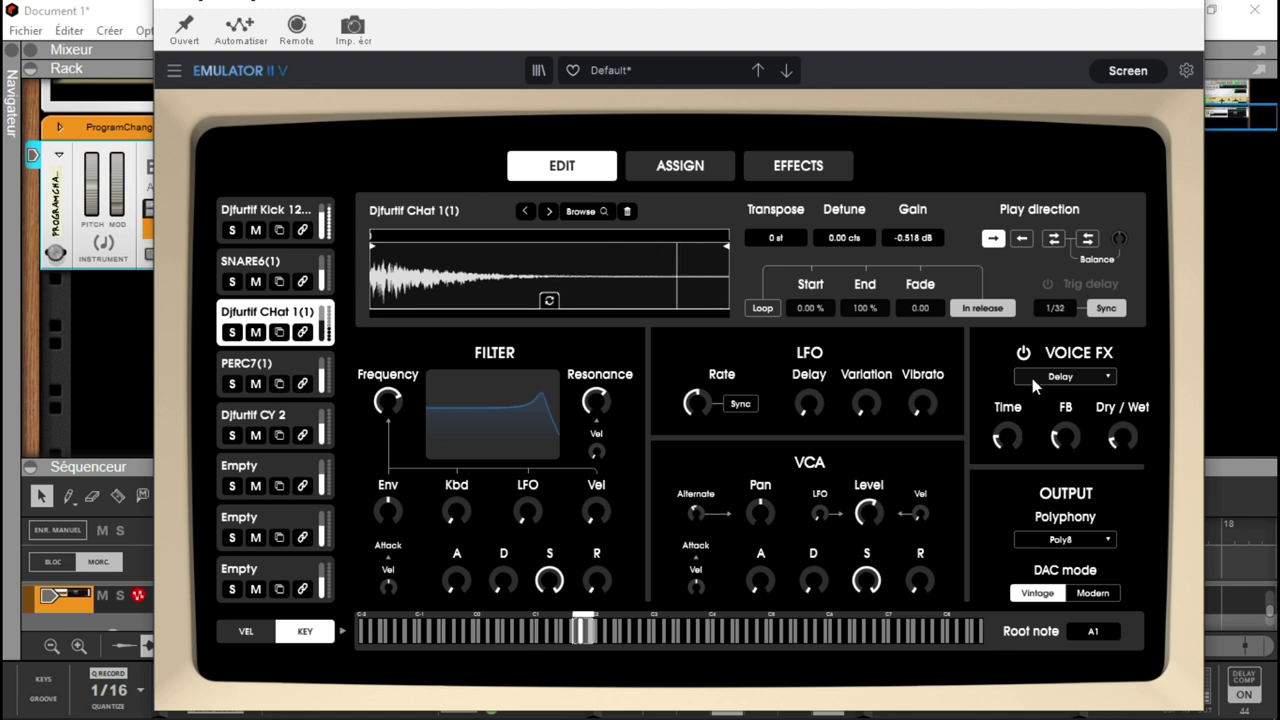
- Raise the gain of Djfurtif Kick 12(1) to 4.42 dB and the gain of SNARE6(1) to 12.6 dB
{"action": "left_click", "coordinate": [797, 170]}
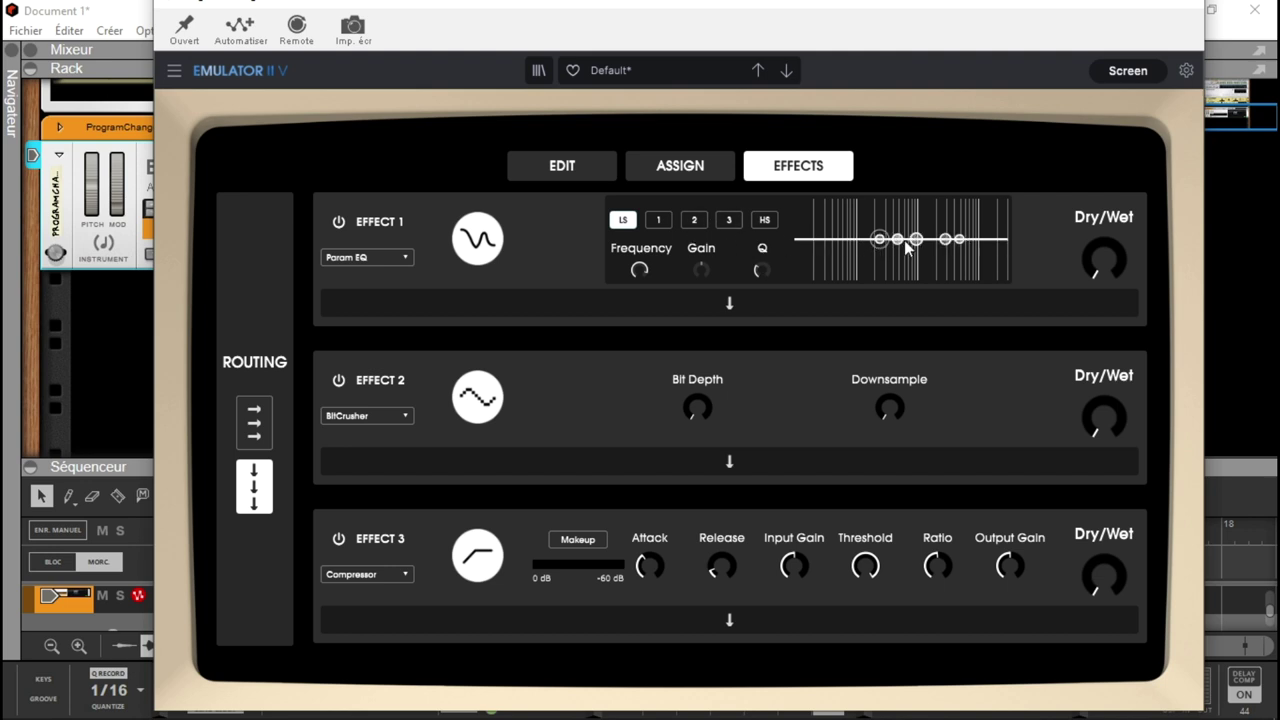
{"action": "left_click", "coordinate": [562, 166]}
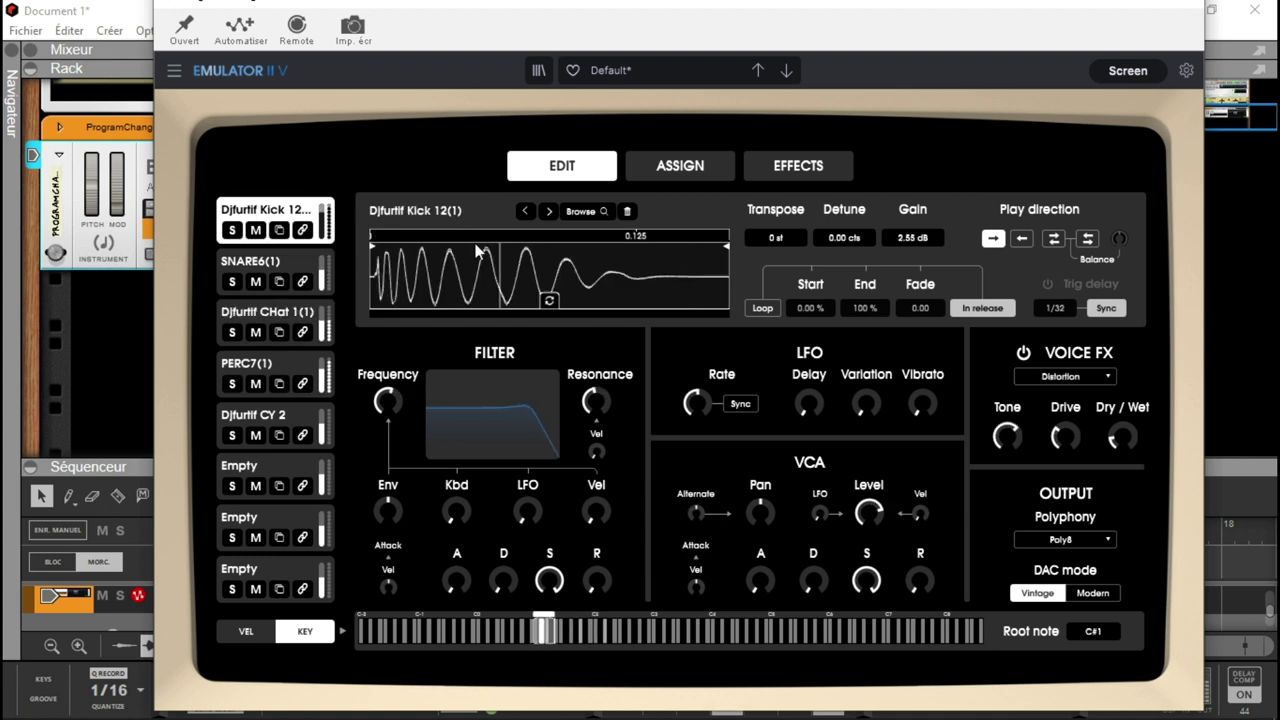
{"action": "left_click_drag", "start_coordinate": [912, 238], "coordinate": [912, 220]}
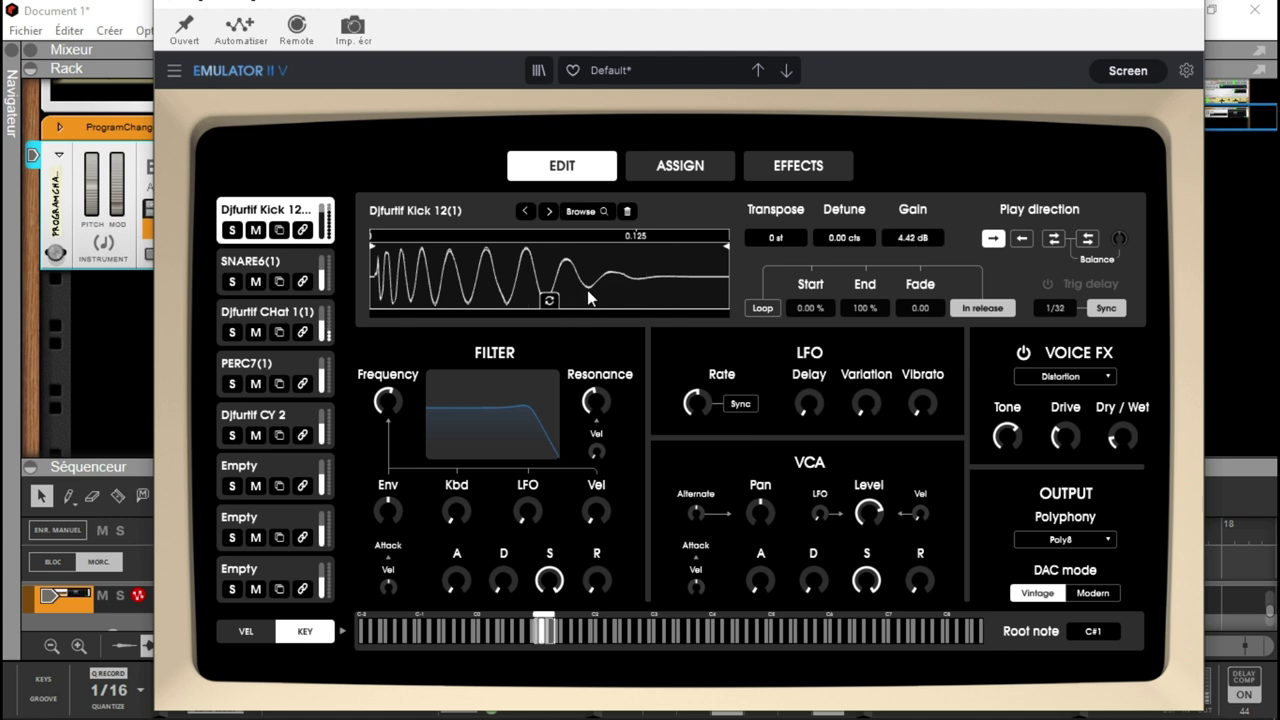
{"action": "left_click", "coordinate": [285, 261]}
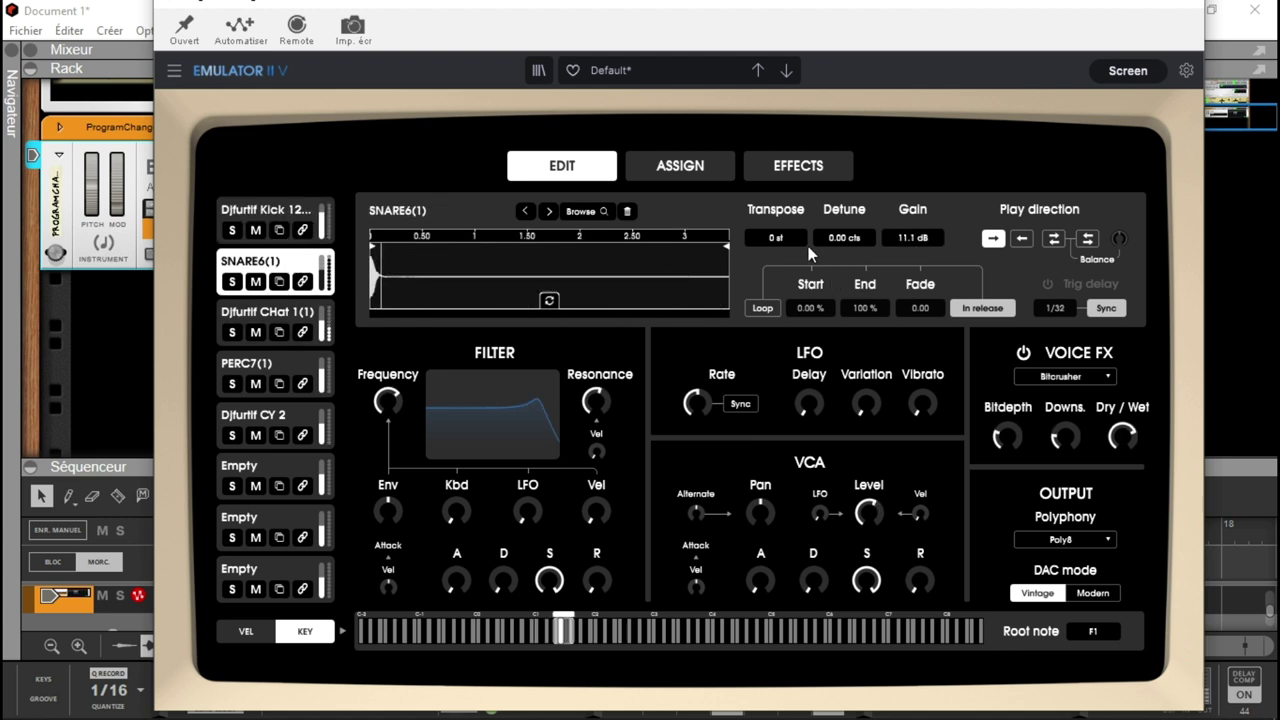
{"action": "left_click_drag", "start_coordinate": [912, 237], "coordinate": [912, 224]}
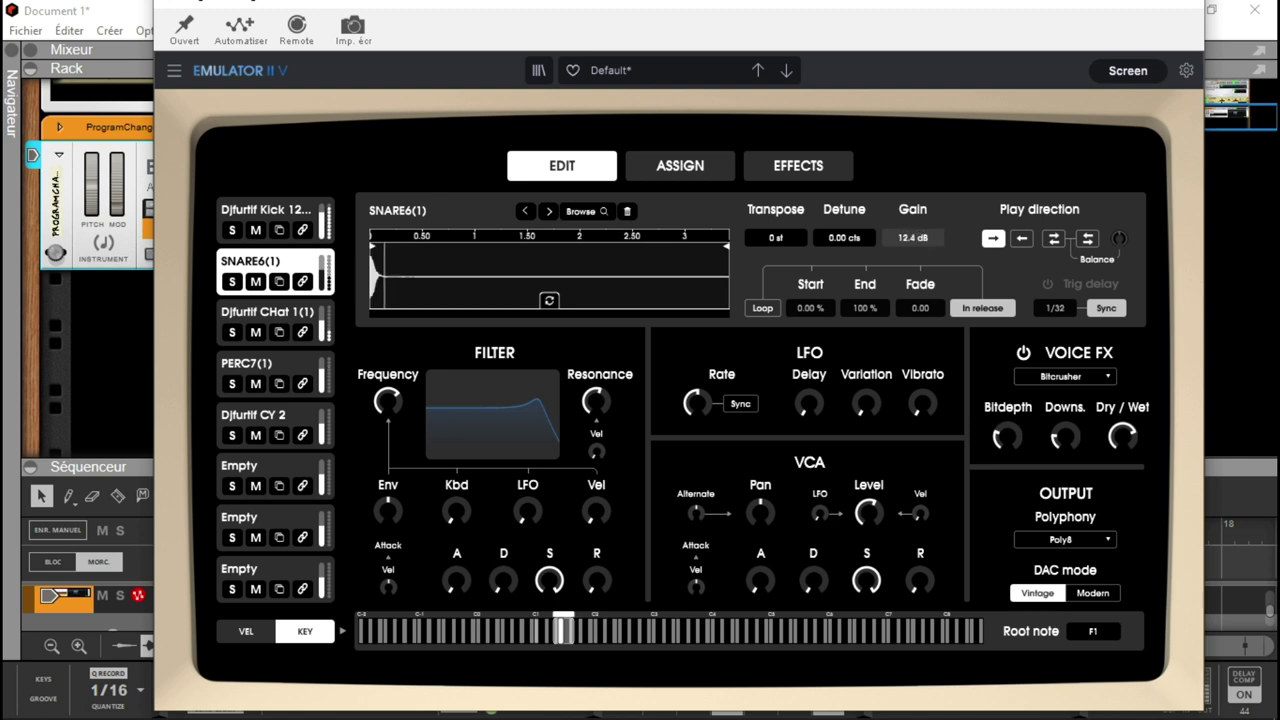
- Slightly boost the low shelf, high shelf and band 2 of Effect 1's Param EQ and raise its dry/wet mix fully
{"action": "left_click", "coordinate": [776, 174]}
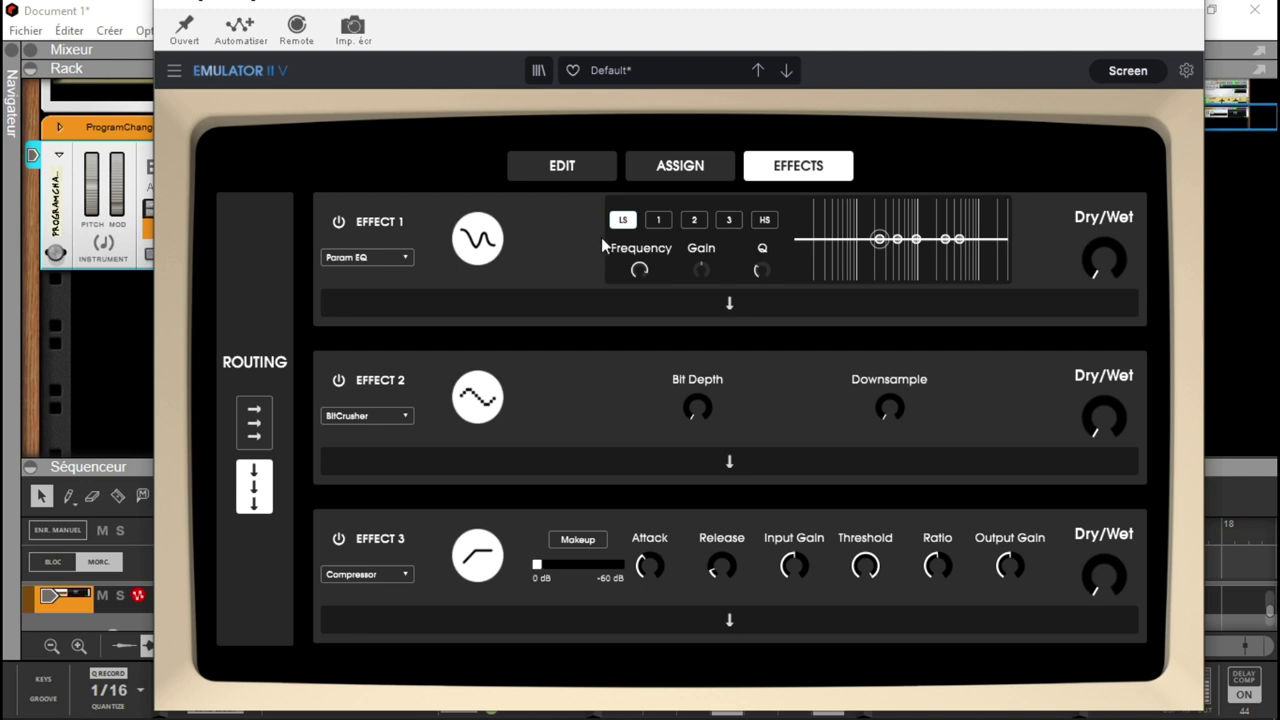
{"action": "left_click_drag", "start_coordinate": [884, 238], "coordinate": [865, 230]}
{"action": "left_click_drag", "start_coordinate": [965, 239], "coordinate": [968, 233]}
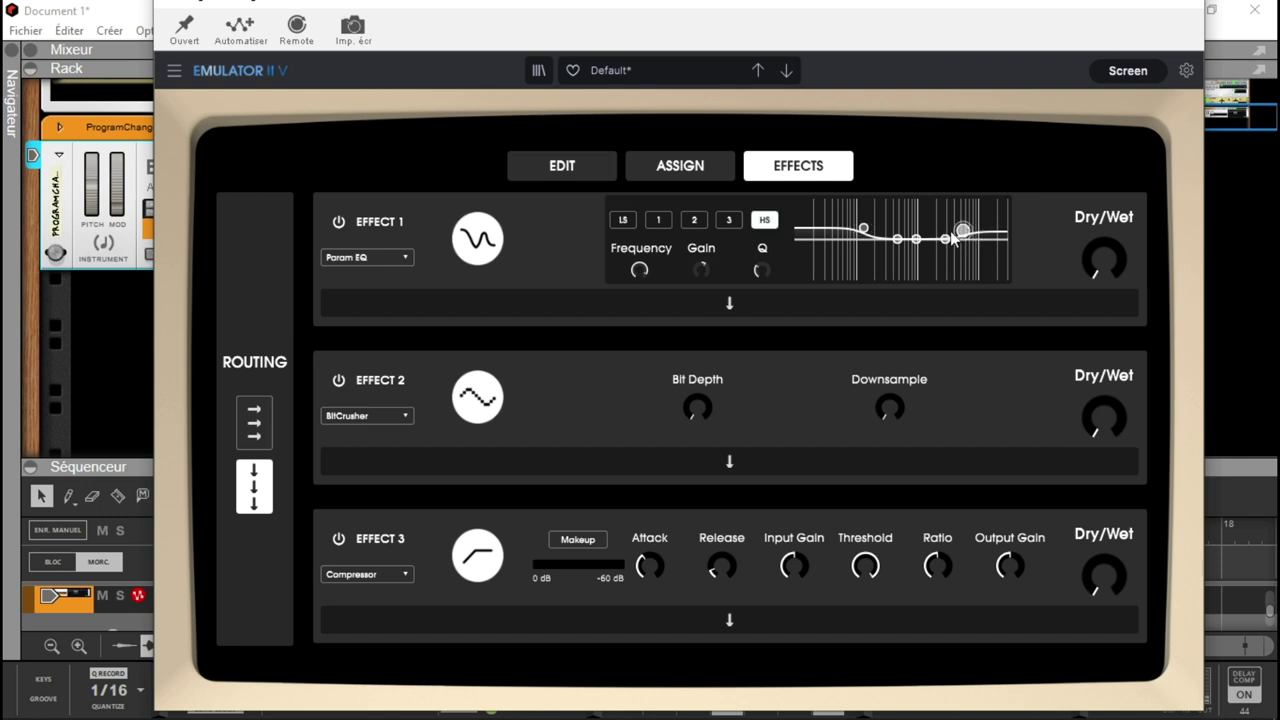
{"action": "left_click", "coordinate": [916, 239]}
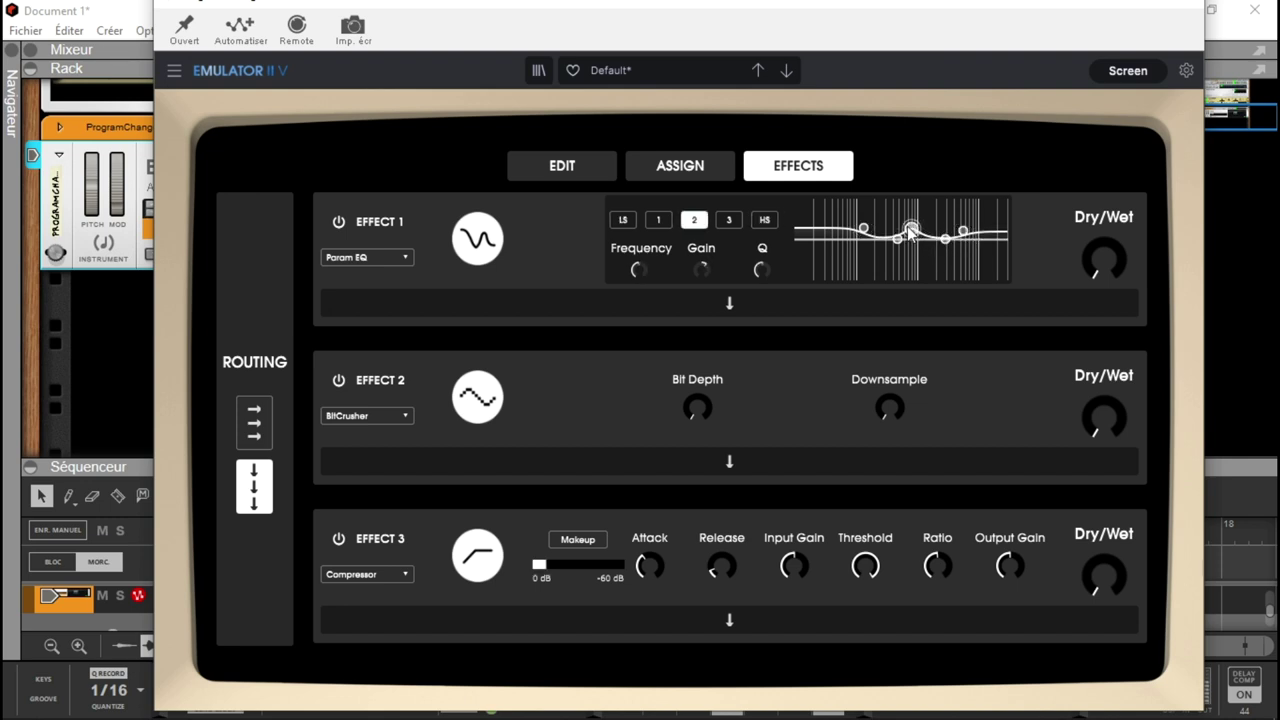
{"action": "left_click_drag", "start_coordinate": [913, 231], "coordinate": [916, 233]}
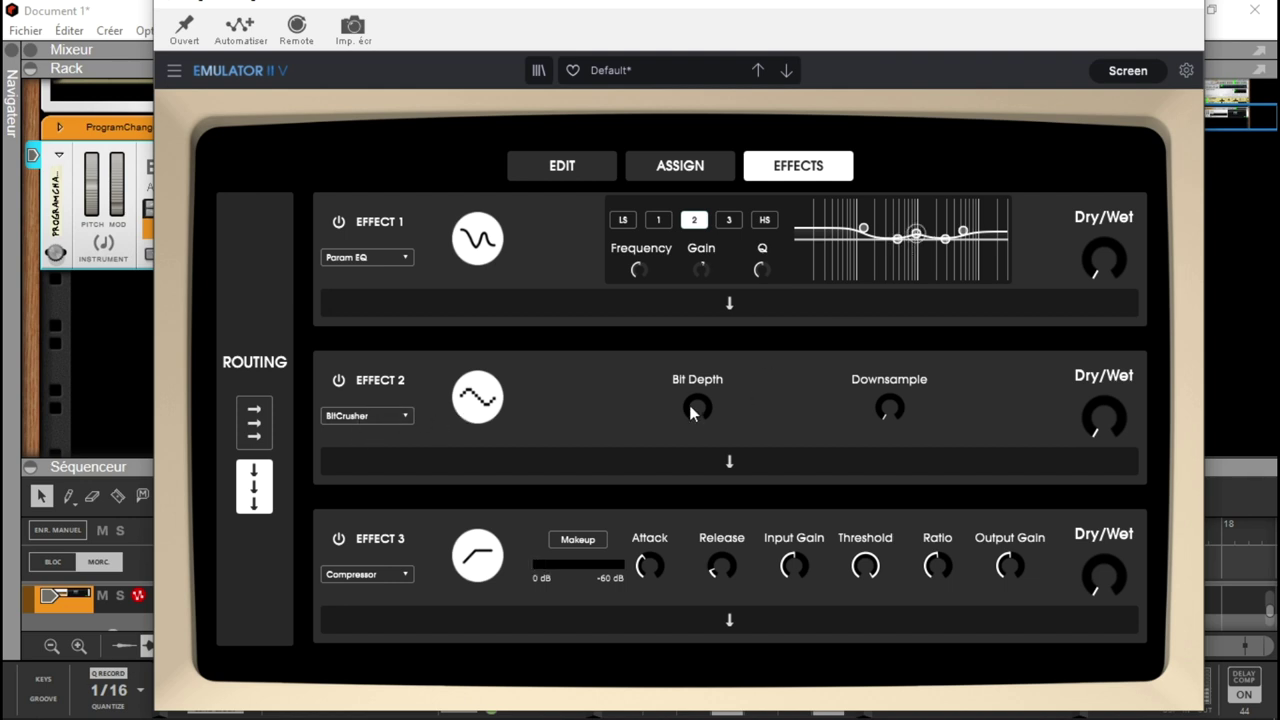
{"action": "left_click_drag", "start_coordinate": [1104, 258], "coordinate": [1104, 240]}
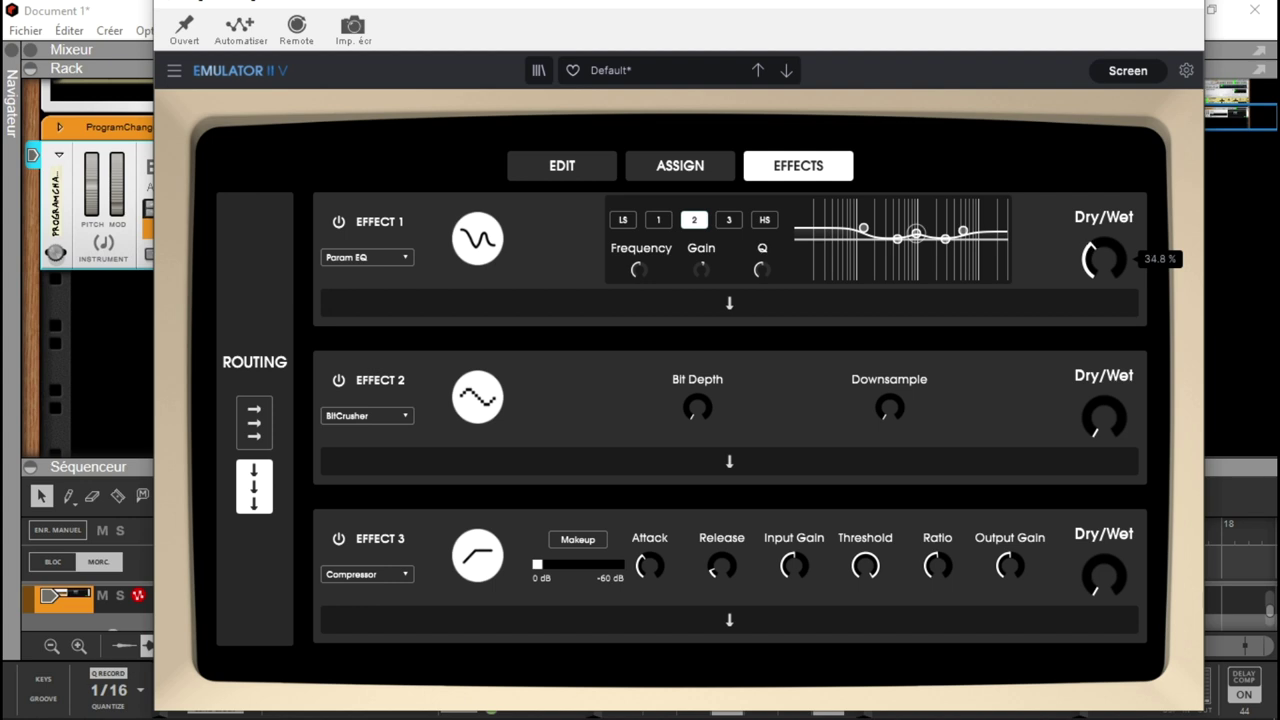
{"action": "left_click_drag", "start_coordinate": [1104, 258], "coordinate": [1104, 250]}
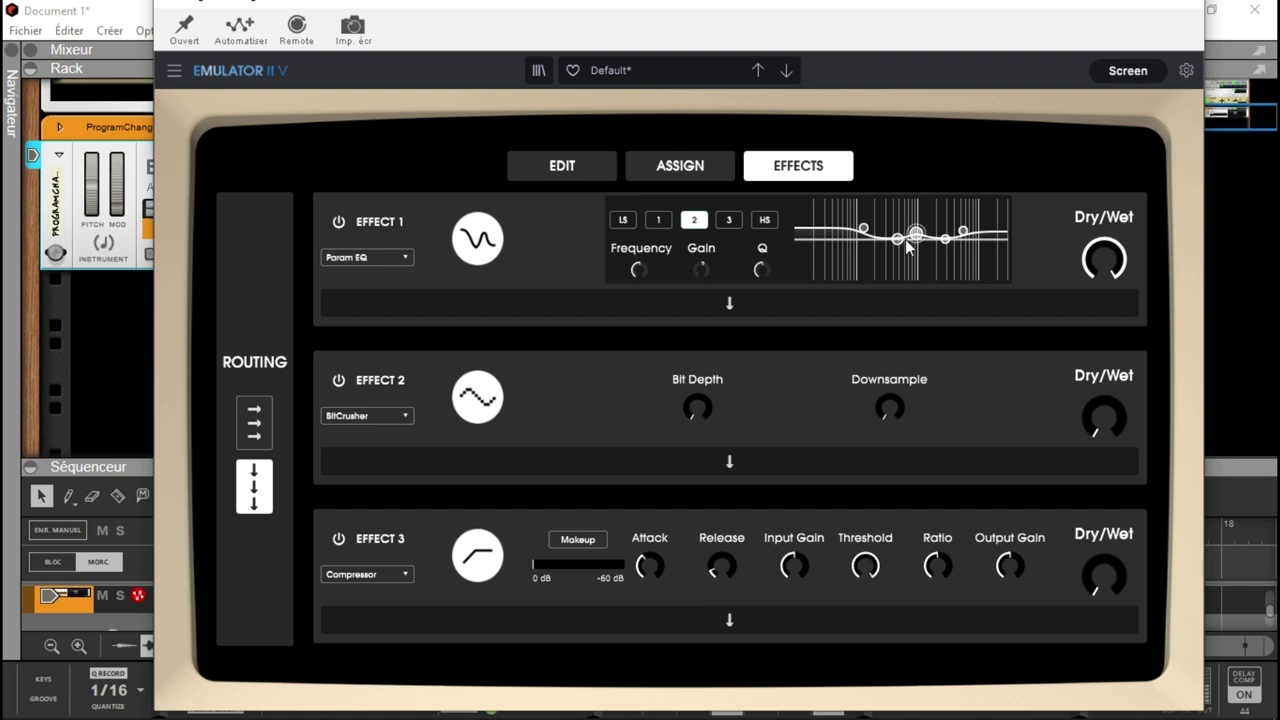
- Reshape the Param EQ with a cut in band 2 and a slight boost in band 3, and reduce its mix to about half
{"action": "left_click_drag", "start_coordinate": [897, 239], "coordinate": [956, 245]}
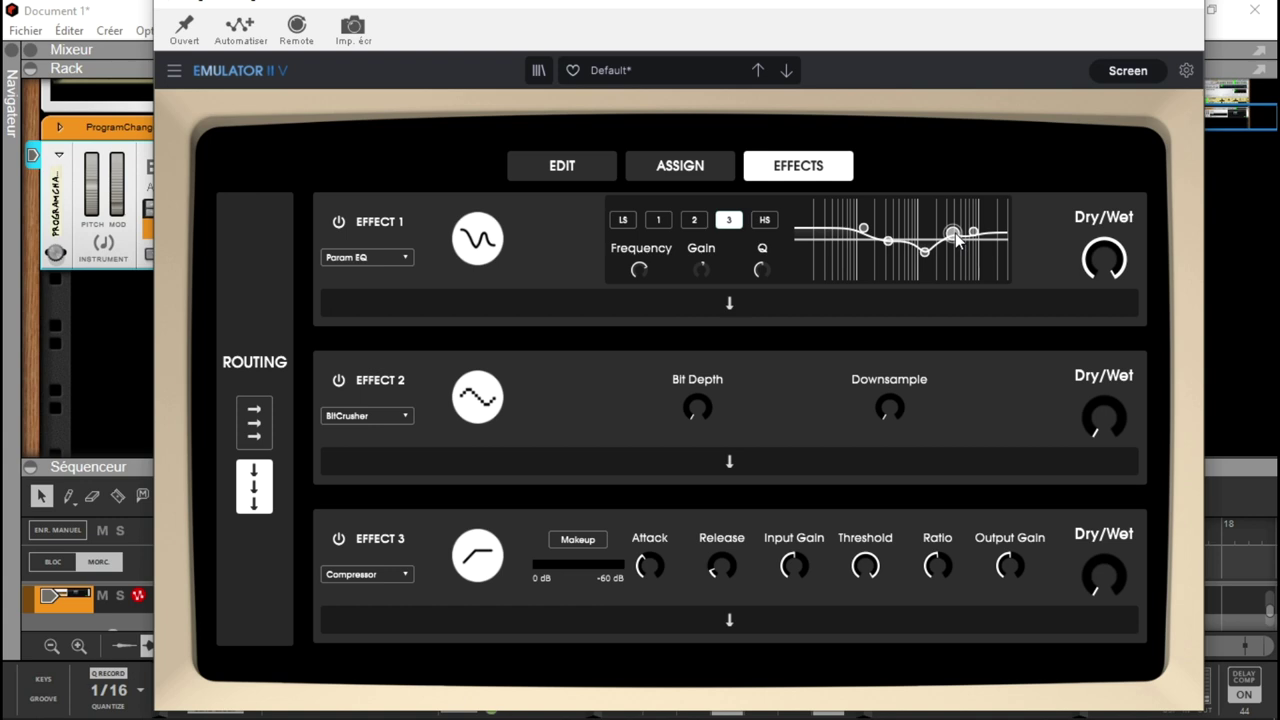
{"action": "left_click", "coordinate": [1069, 263]}
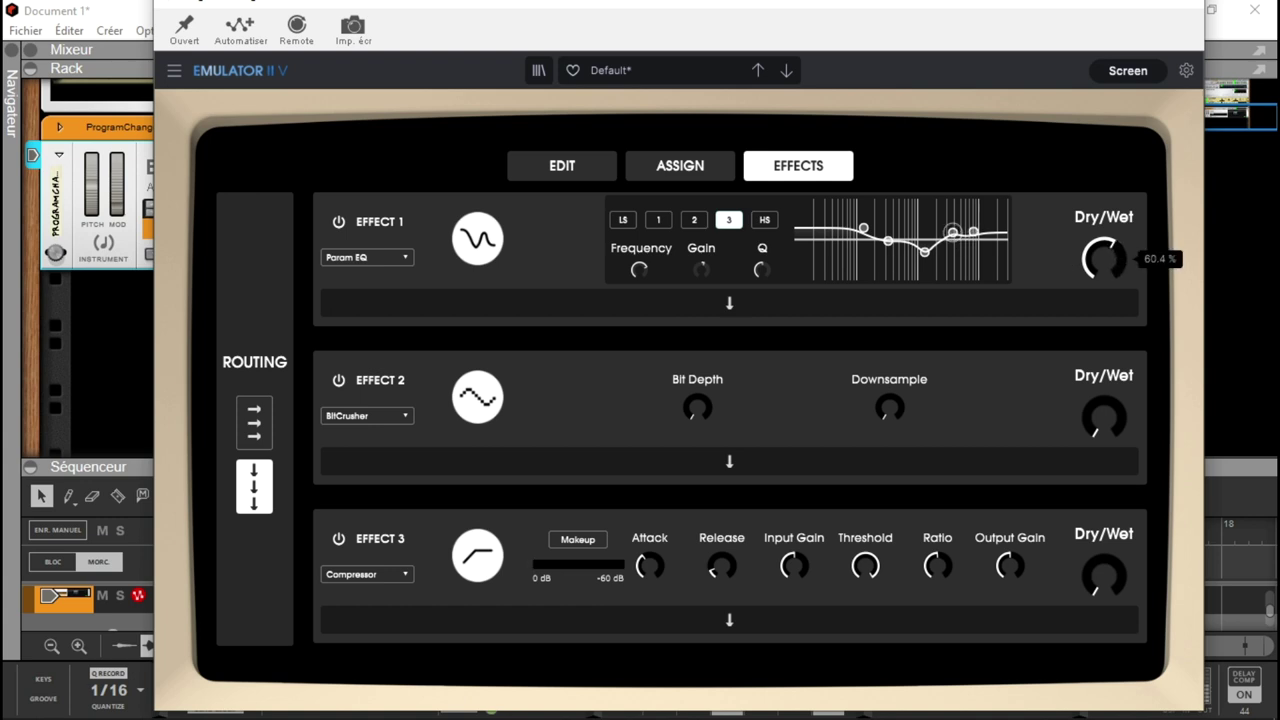
{"action": "left_click_drag", "start_coordinate": [1059, 247], "coordinate": [1059, 247]}
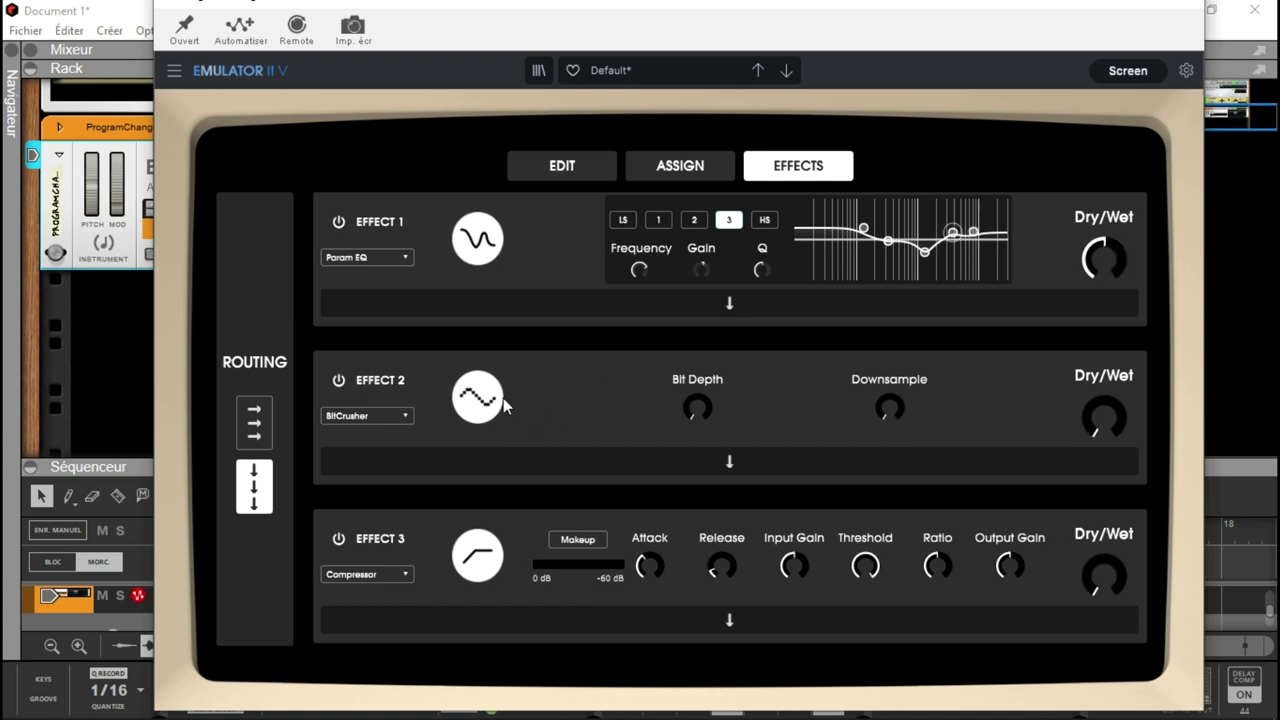
- Set Effect 2's BitCrusher to a bit depth of 12.1 bits, with slight downsampling and a low dry/wet mix
{"action": "mouse_move", "coordinate": [694, 412]}
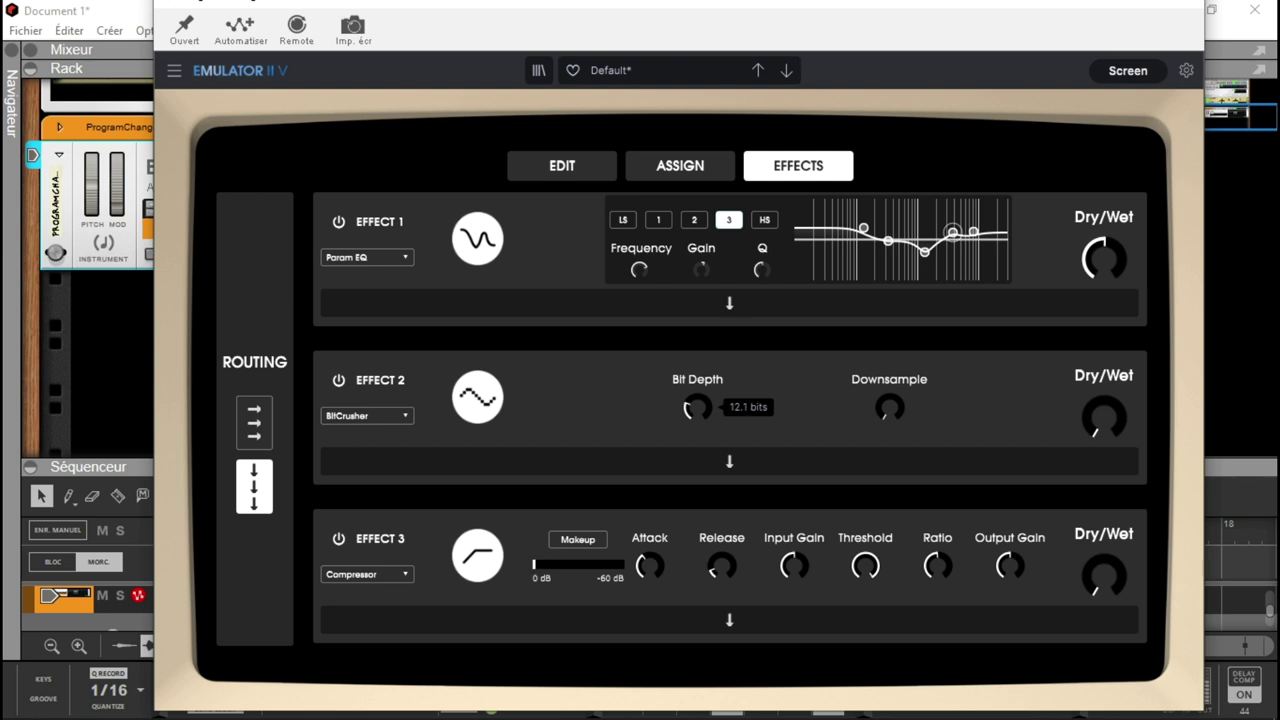
{"action": "mouse_move", "coordinate": [893, 410]}
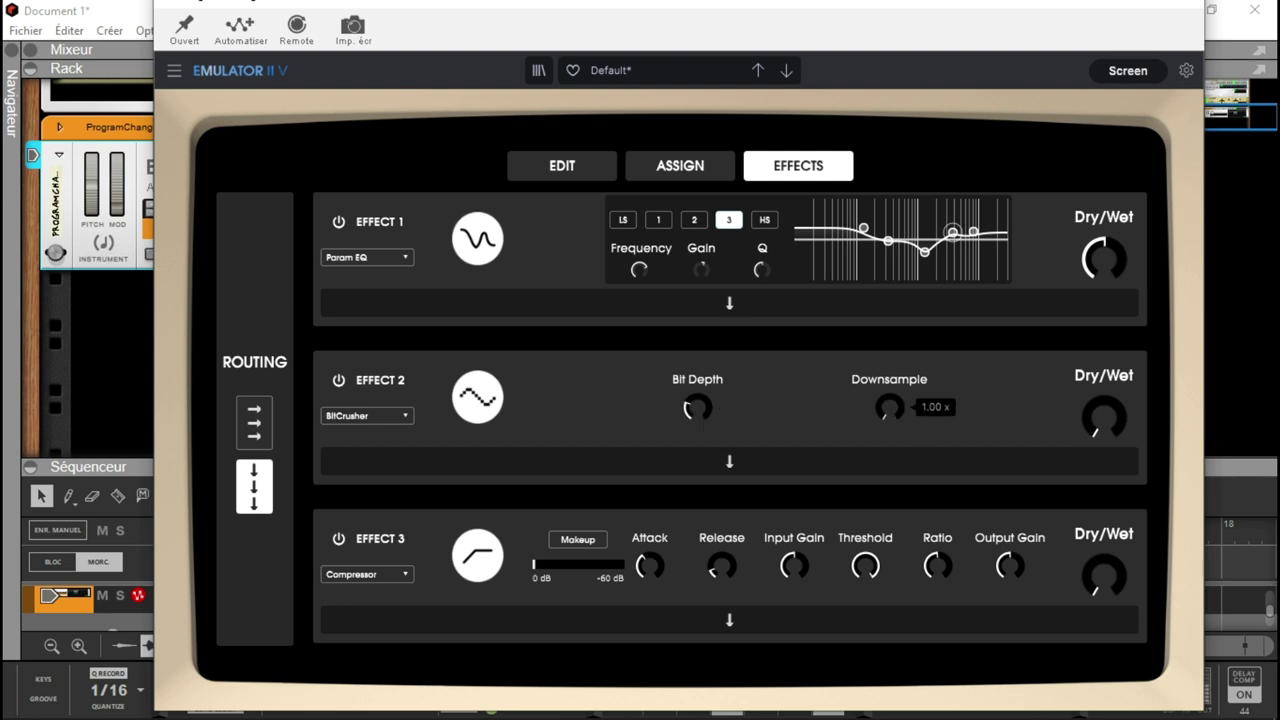
{"action": "left_click_drag", "start_coordinate": [1083, 428], "coordinate": [1083, 380]}
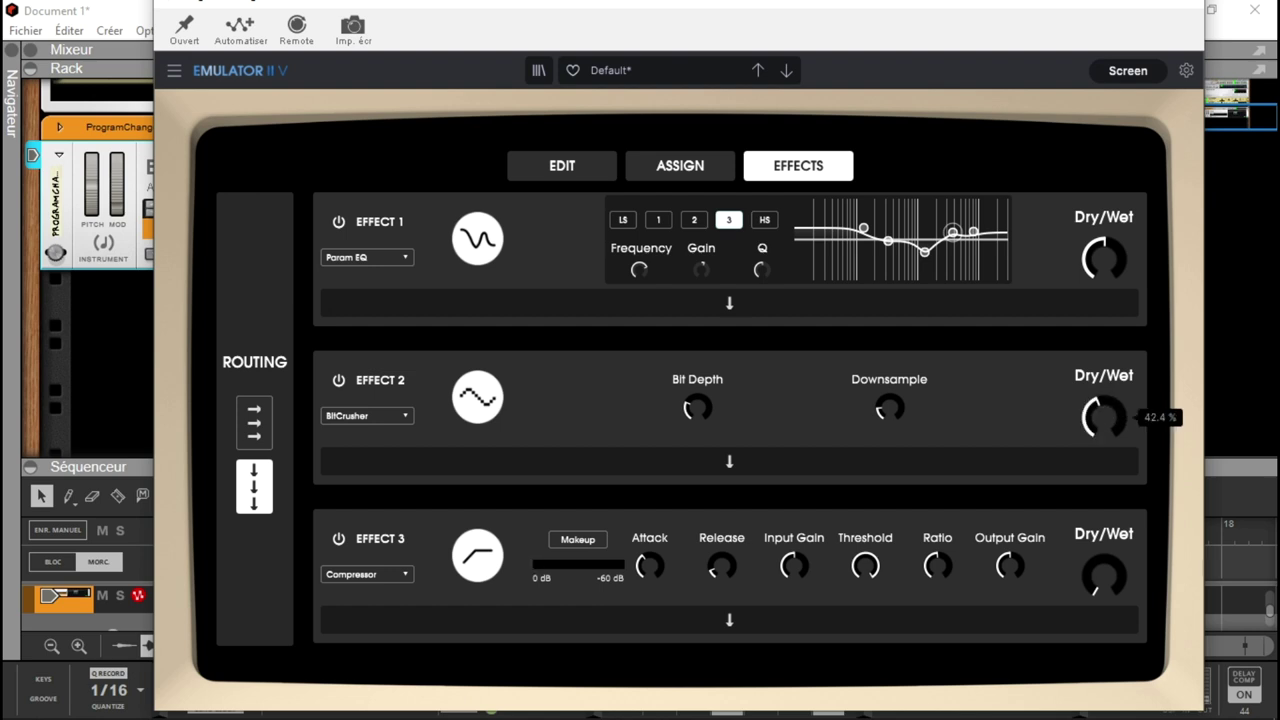
{"action": "left_click_drag", "start_coordinate": [1083, 410], "coordinate": [1083, 418]}
{"action": "left_click", "coordinate": [898, 408]}
{"action": "left_click_drag", "start_coordinate": [898, 408], "coordinate": [912, 408]}
{"action": "left_click_drag", "start_coordinate": [1104, 424], "coordinate": [1104, 436]}
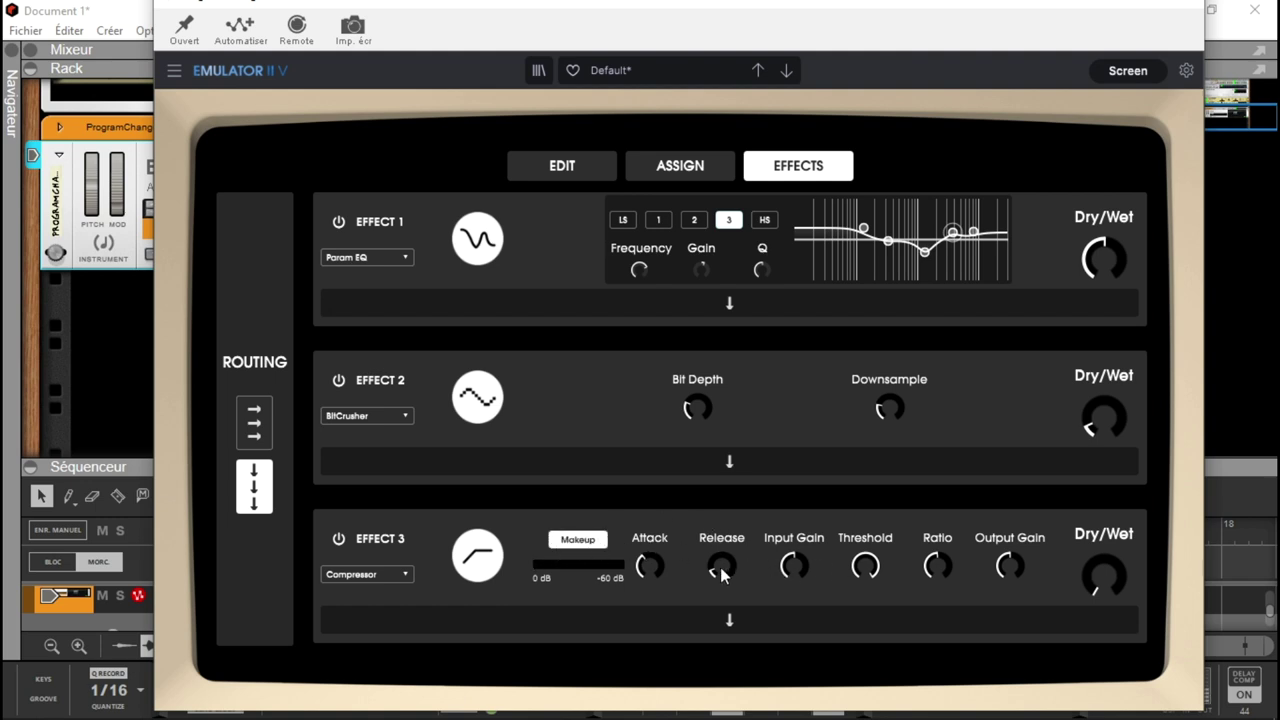
- Enable makeup on Effect 3's Compressor, lower the threshold and raise the attack, ratio and dry/wet mix
{"action": "left_click_drag", "start_coordinate": [650, 566], "coordinate": [652, 566]}
{"action": "mouse_move", "coordinate": [867, 566]}
{"action": "left_click_drag", "start_coordinate": [867, 566], "coordinate": [867, 576]}
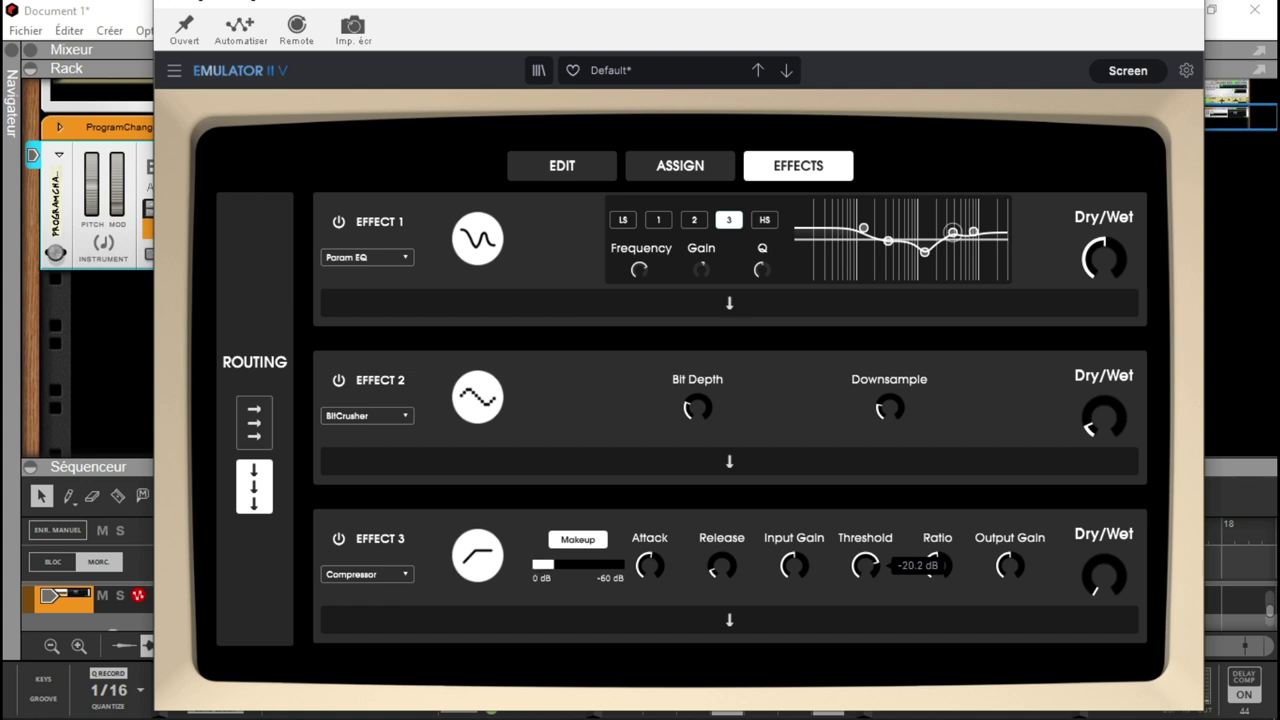
{"action": "left_click_drag", "start_coordinate": [867, 576], "coordinate": [867, 580]}
{"action": "mouse_move", "coordinate": [1104, 578]}
{"action": "left_mouse_down"}
{"action": "mouse_move", "coordinate": [1104, 540]}
{"action": "mouse_move", "coordinate": [1110, 582]}
{"action": "left_mouse_up"}
{"action": "mouse_move", "coordinate": [942, 569]}
{"action": "left_click_drag", "start_coordinate": [942, 569], "coordinate": [942, 545]}
{"action": "mouse_move", "coordinate": [1104, 577]}
{"action": "left_click_drag", "start_coordinate": [1104, 575], "coordinate": [1104, 575]}
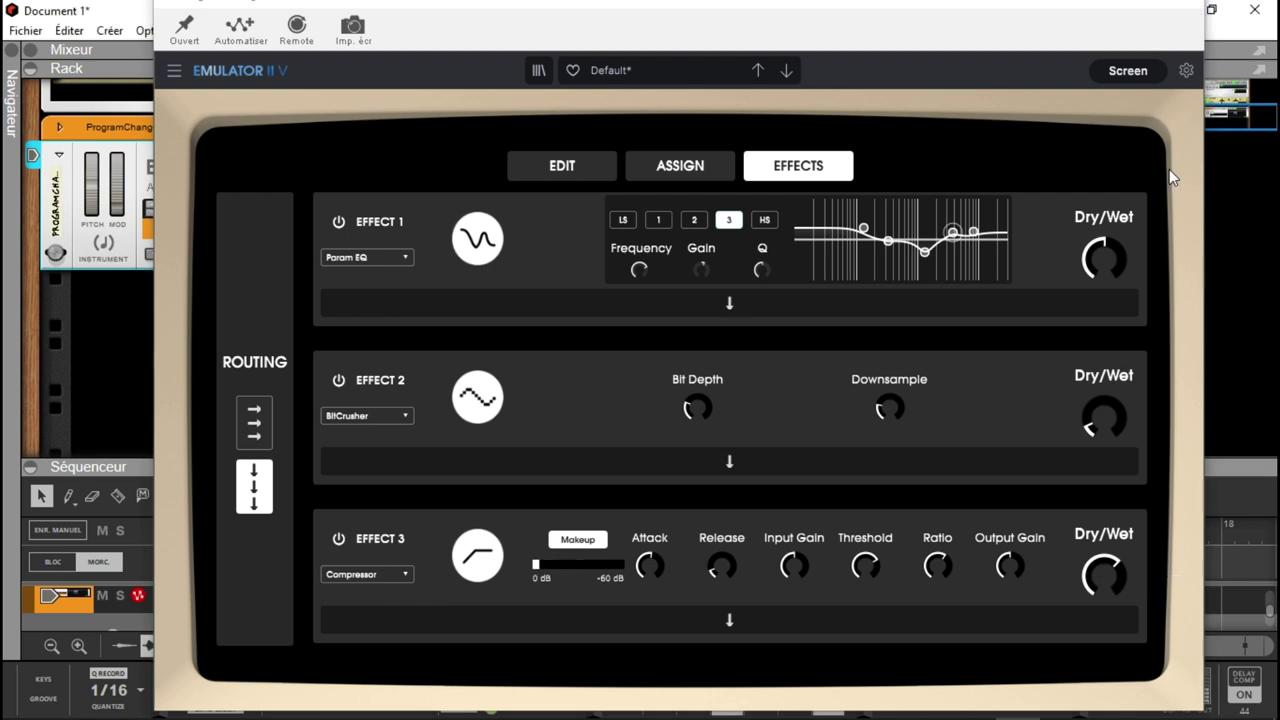
- Hide and reopen the Emulator II V window, check the sample edit page and switch to the keyboard front panel
{"action": "left_click", "coordinate": [1114, 7]}
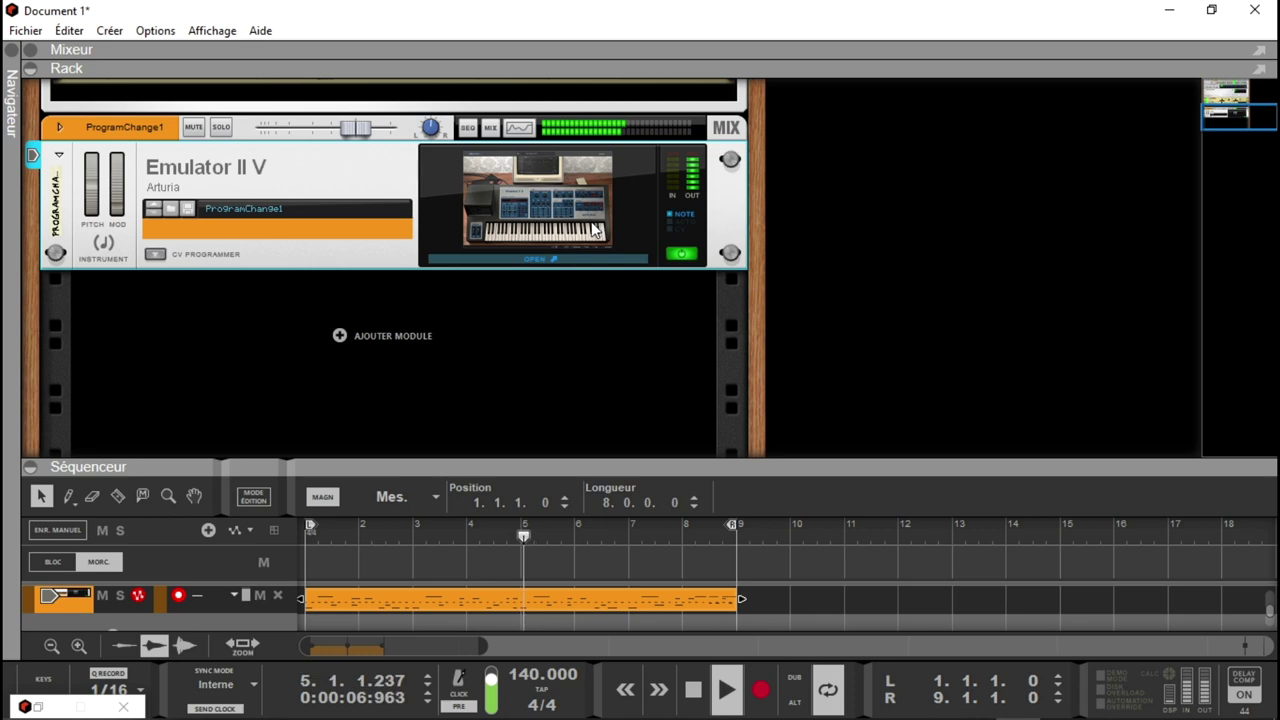
{"action": "left_click", "coordinate": [574, 258]}
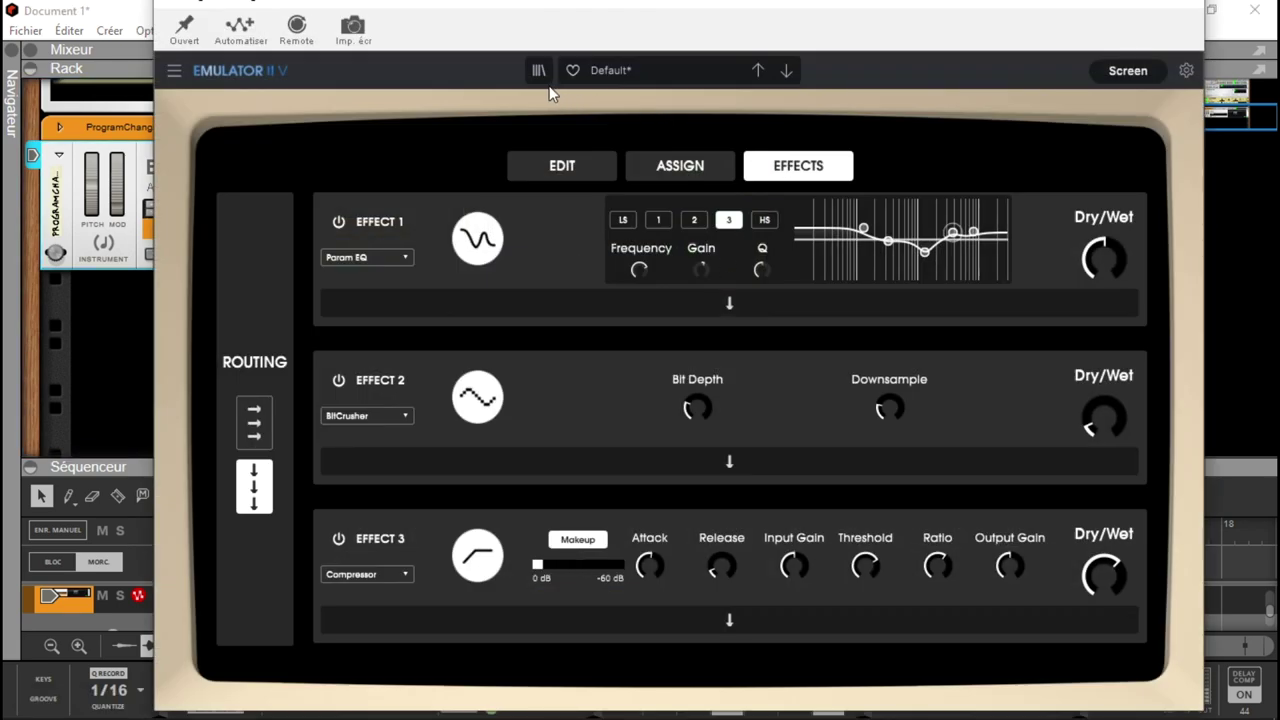
{"action": "left_click", "coordinate": [548, 178]}
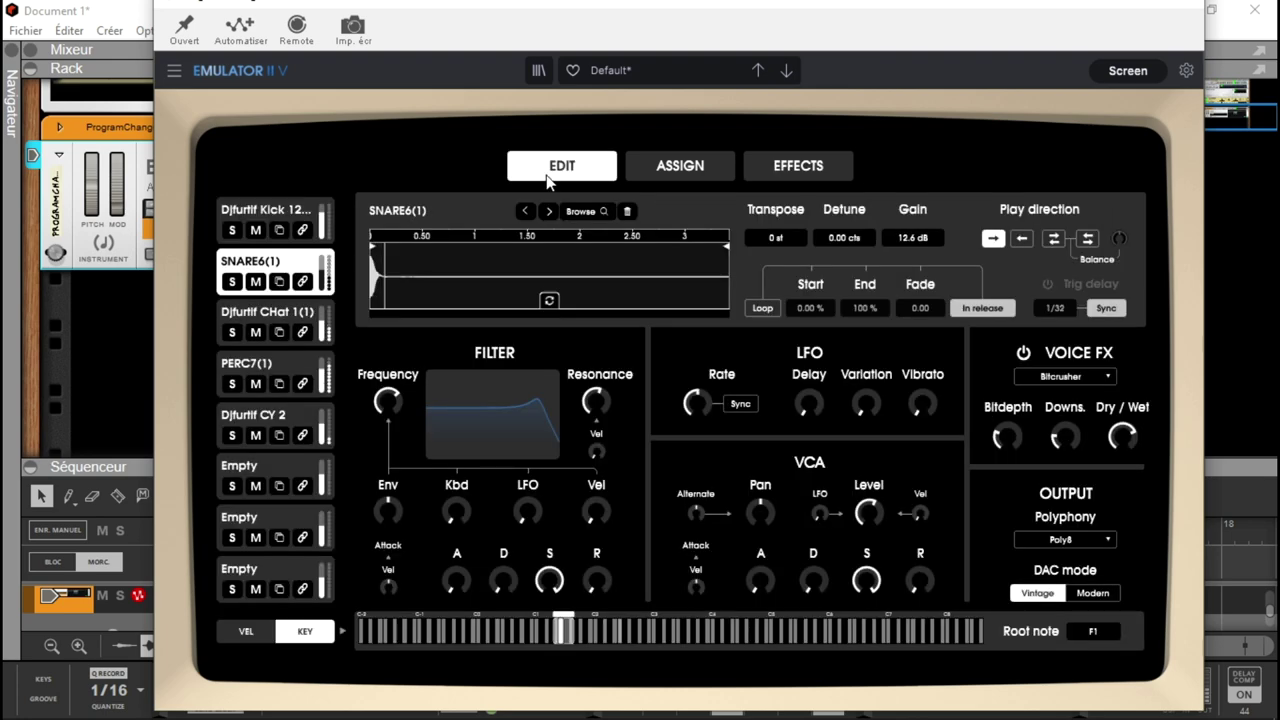
{"action": "left_click", "coordinate": [1118, 78]}
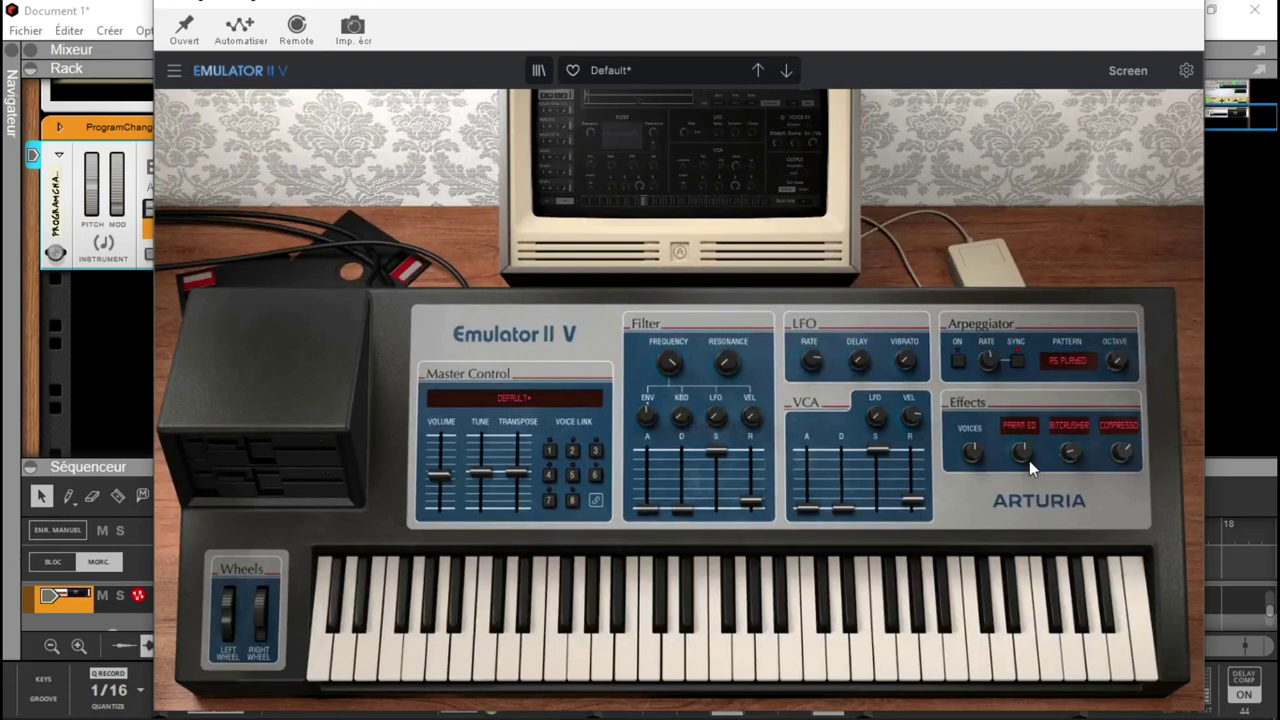
- Adjust the BitCrusher and Compressor mix amounts from the keyboard front panel while trying the tune and transpose sliders
{"action": "left_click", "coordinate": [1025, 453]}
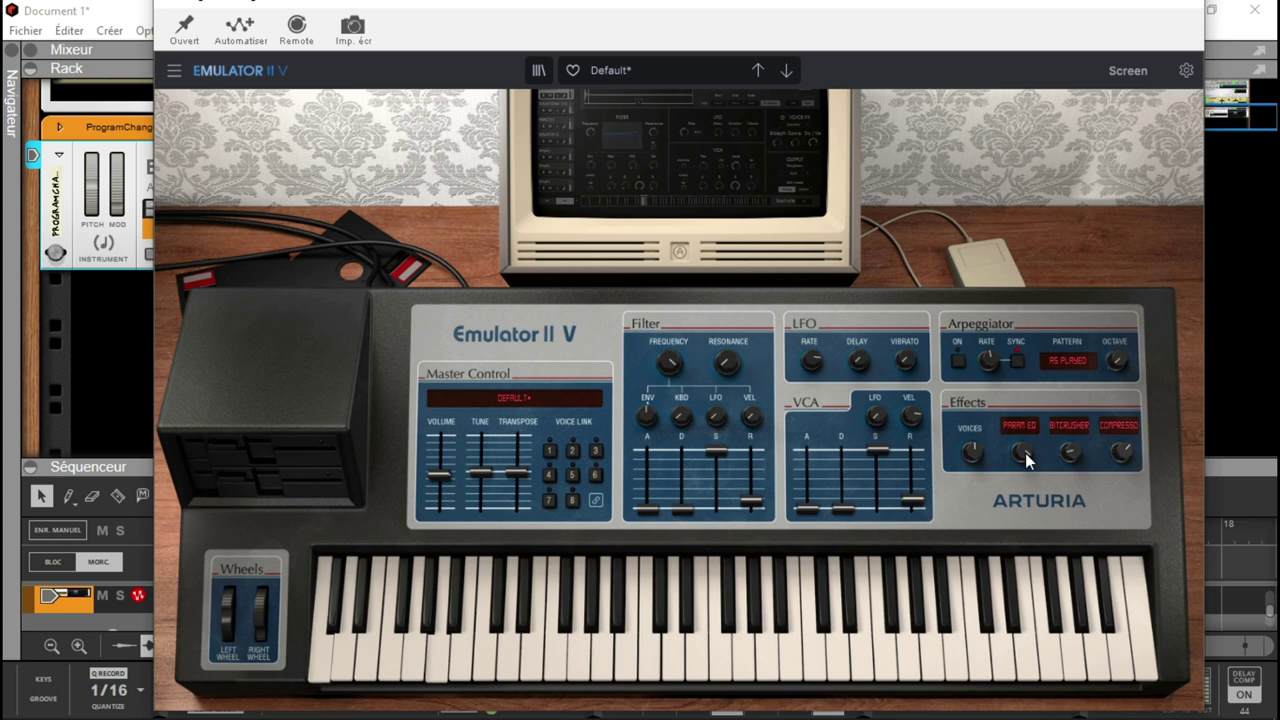
{"action": "left_click_drag", "start_coordinate": [1093, 466], "coordinate": [1023, 457]}
{"action": "mouse_move", "coordinate": [1123, 457]}
{"action": "left_mouse_down"}
{"action": "mouse_move", "coordinate": [1123, 440]}
{"action": "mouse_move", "coordinate": [1123, 506]}
{"action": "mouse_move", "coordinate": [1124, 457]}
{"action": "left_mouse_up"}
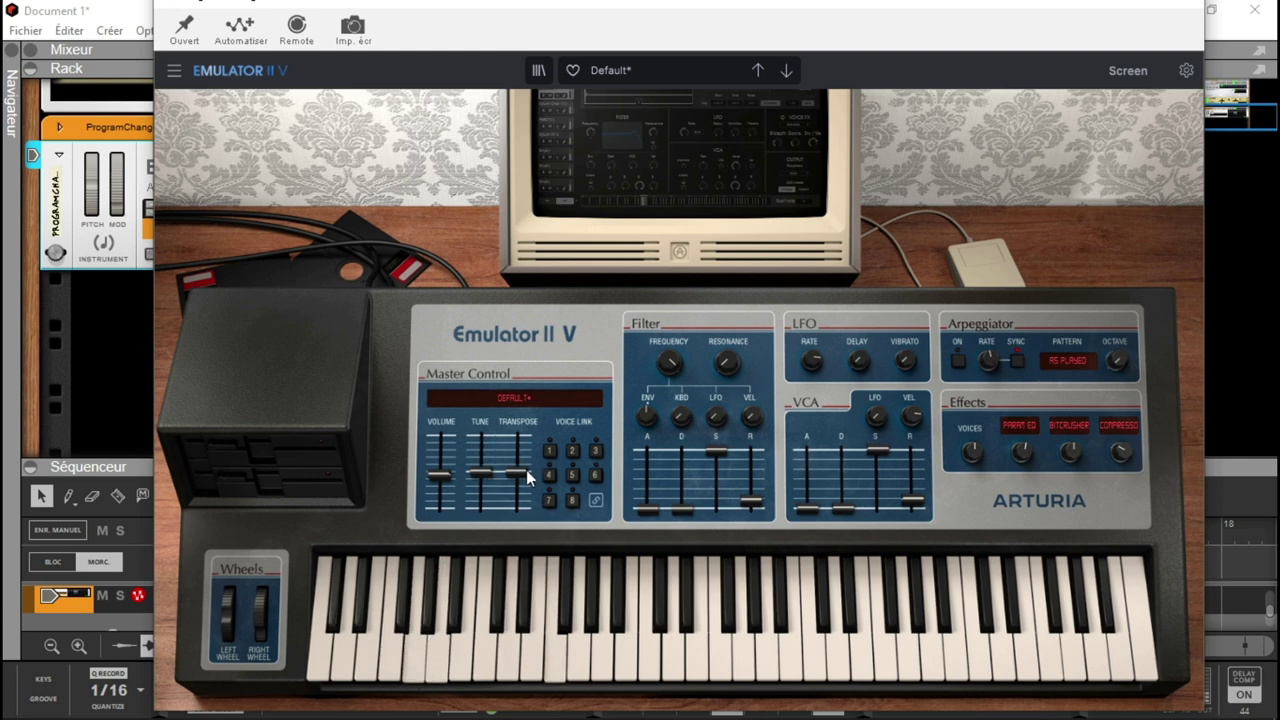
{"action": "left_click_drag", "start_coordinate": [518, 471], "coordinate": [479, 473]}
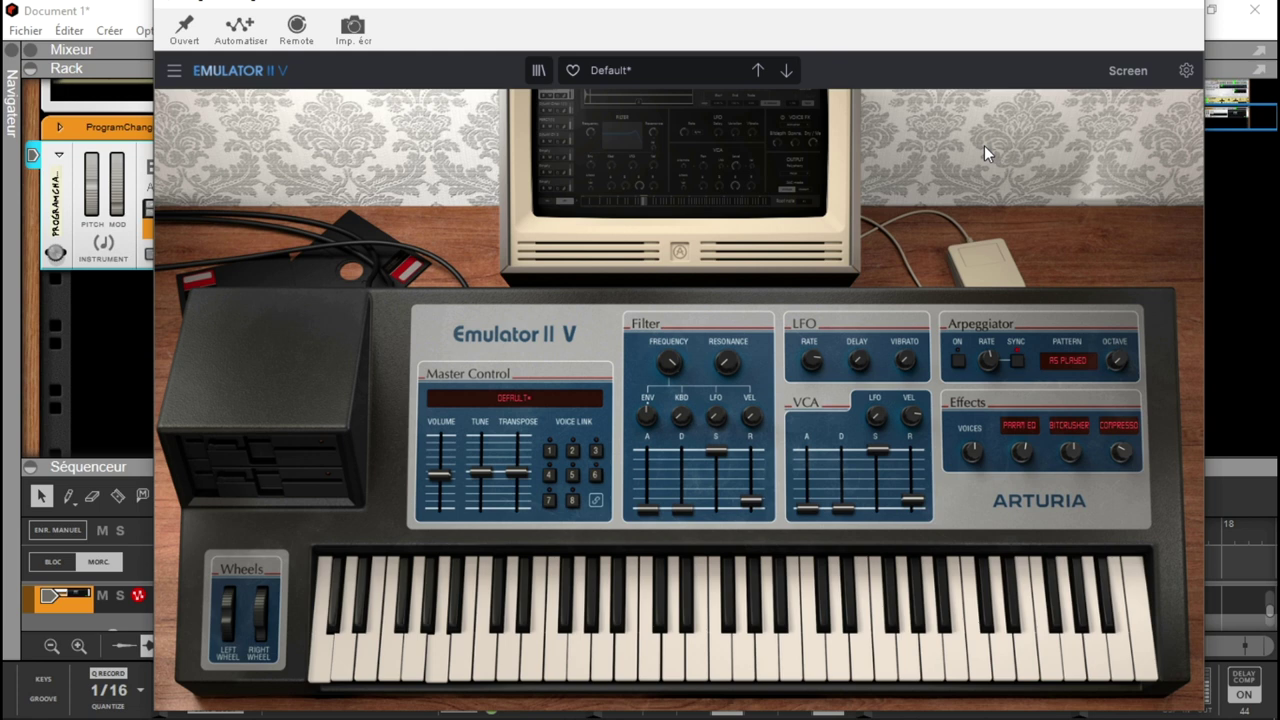
{"action": "mouse_move", "coordinate": [1119, 450]}
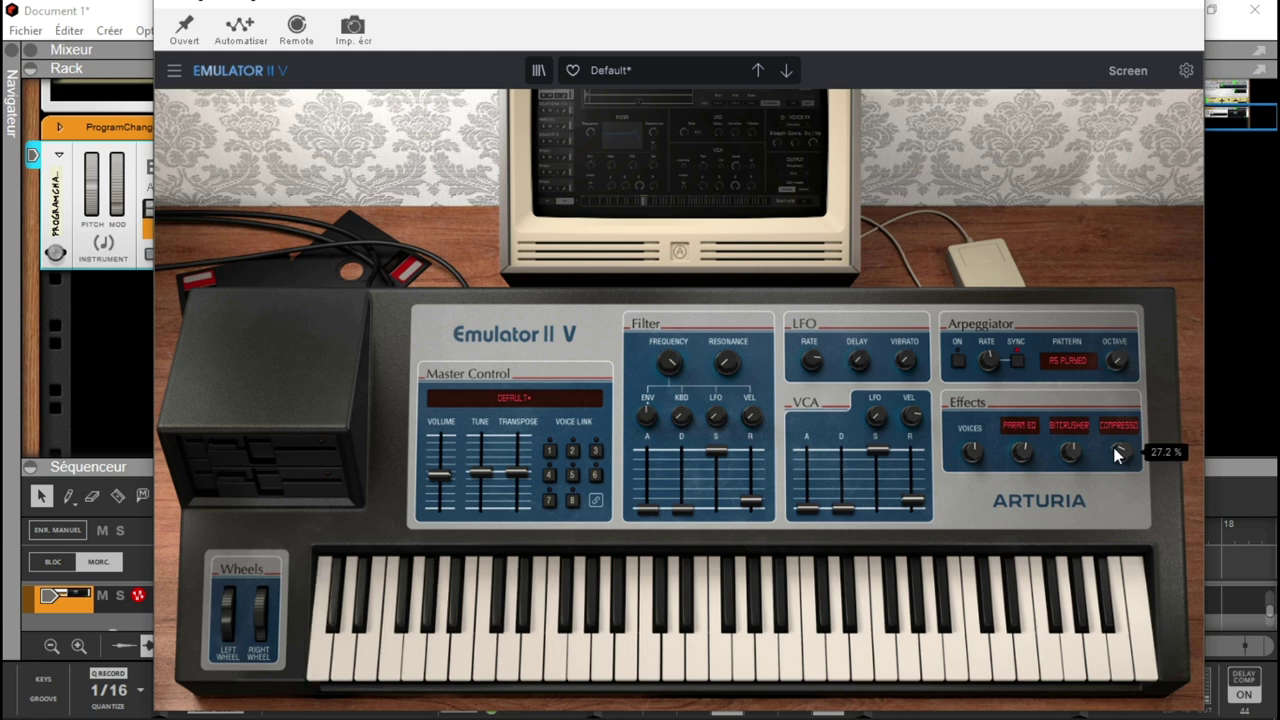
{"action": "mouse_move", "coordinate": [1074, 451]}
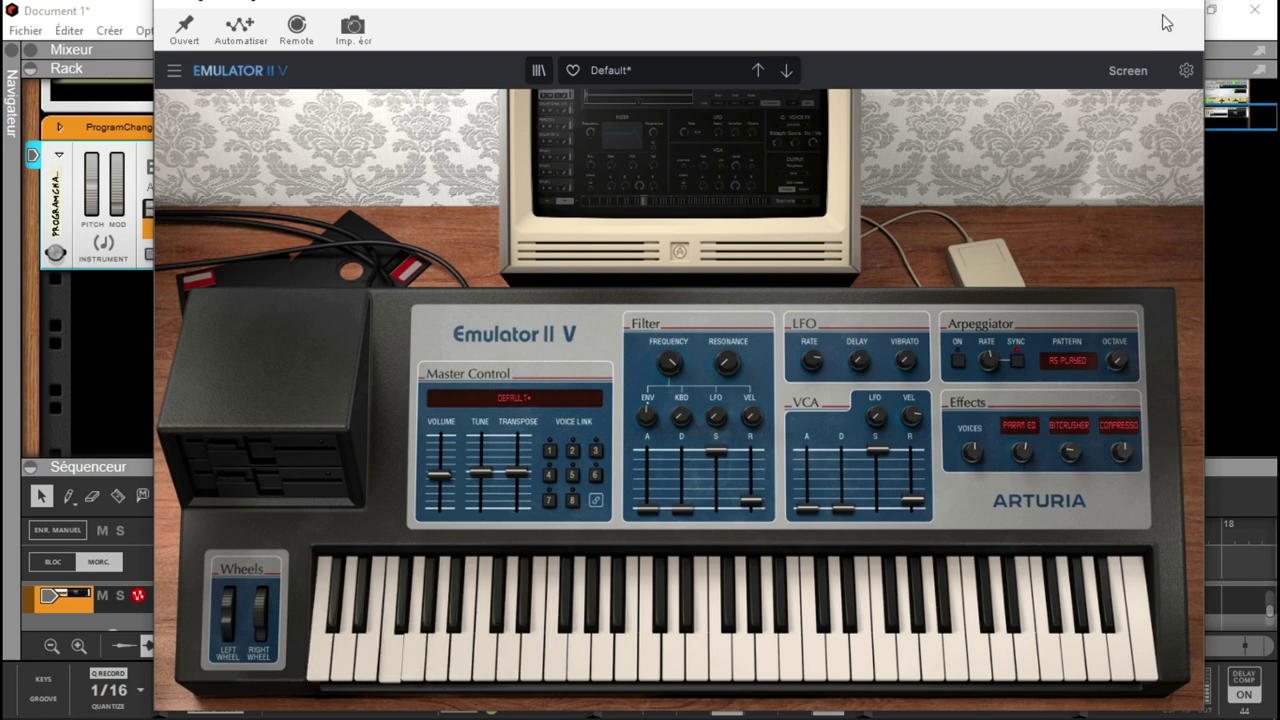
- Import the drum sample Djfurtif Clap 1 into the sixth voice slot on the sample edit page
{"action": "left_click", "coordinate": [770, 134]}
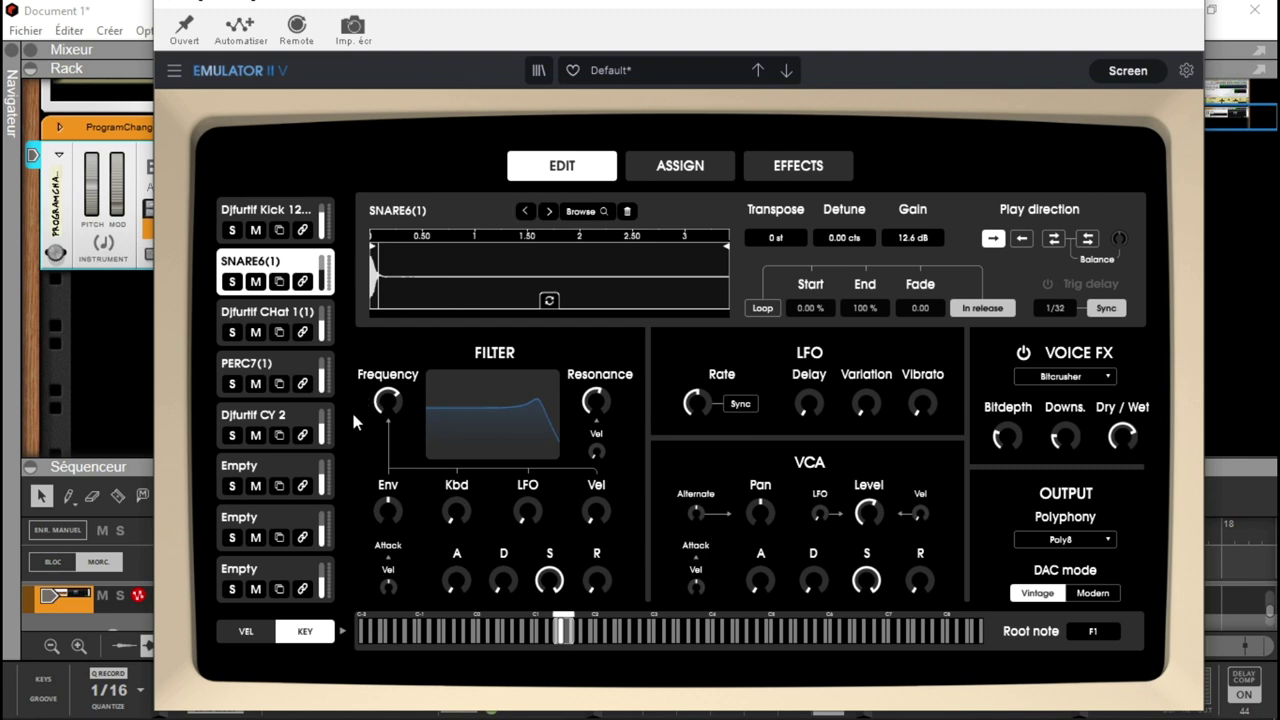
{"action": "left_click", "coordinate": [292, 470]}
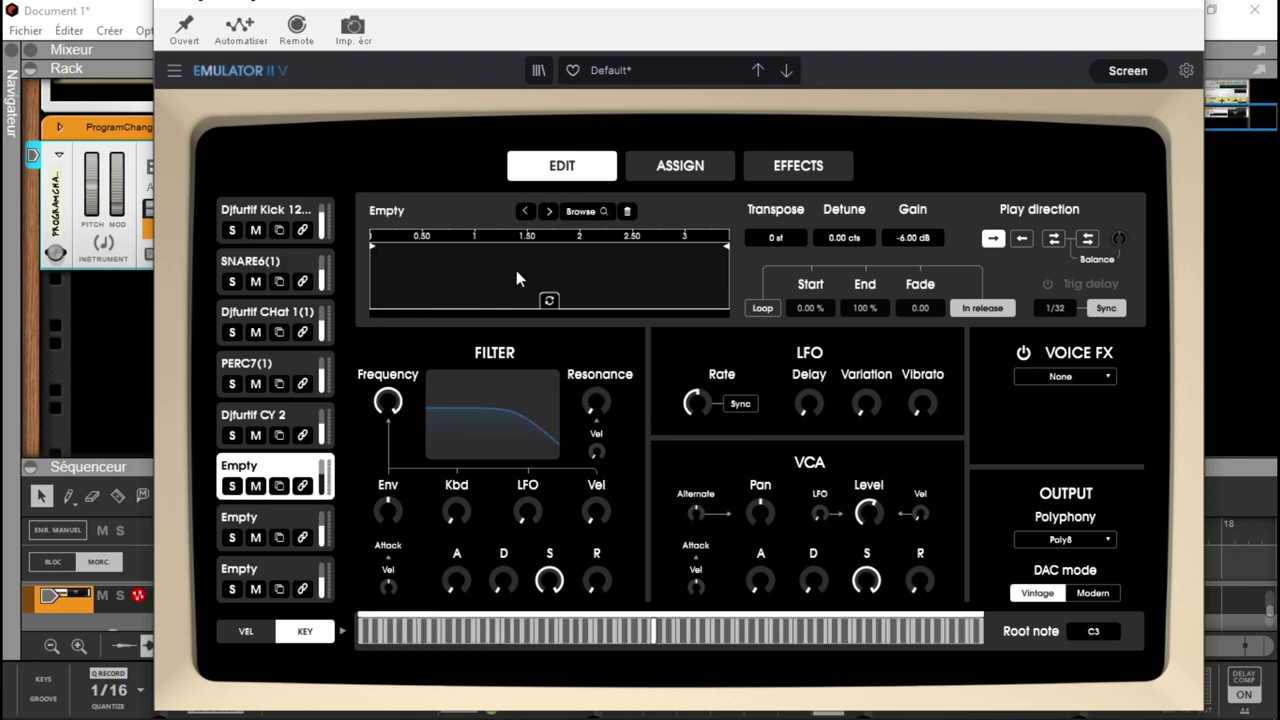
{"action": "left_click", "coordinate": [590, 212]}
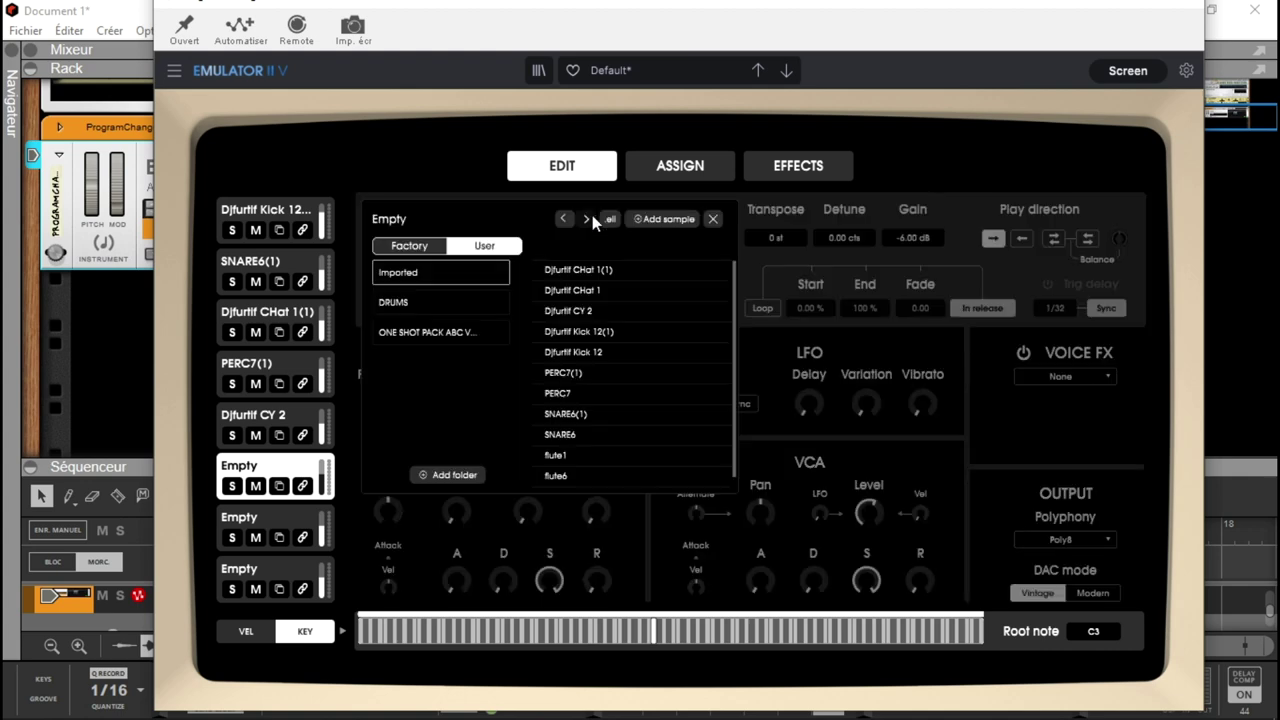
{"action": "left_click", "coordinate": [650, 218]}
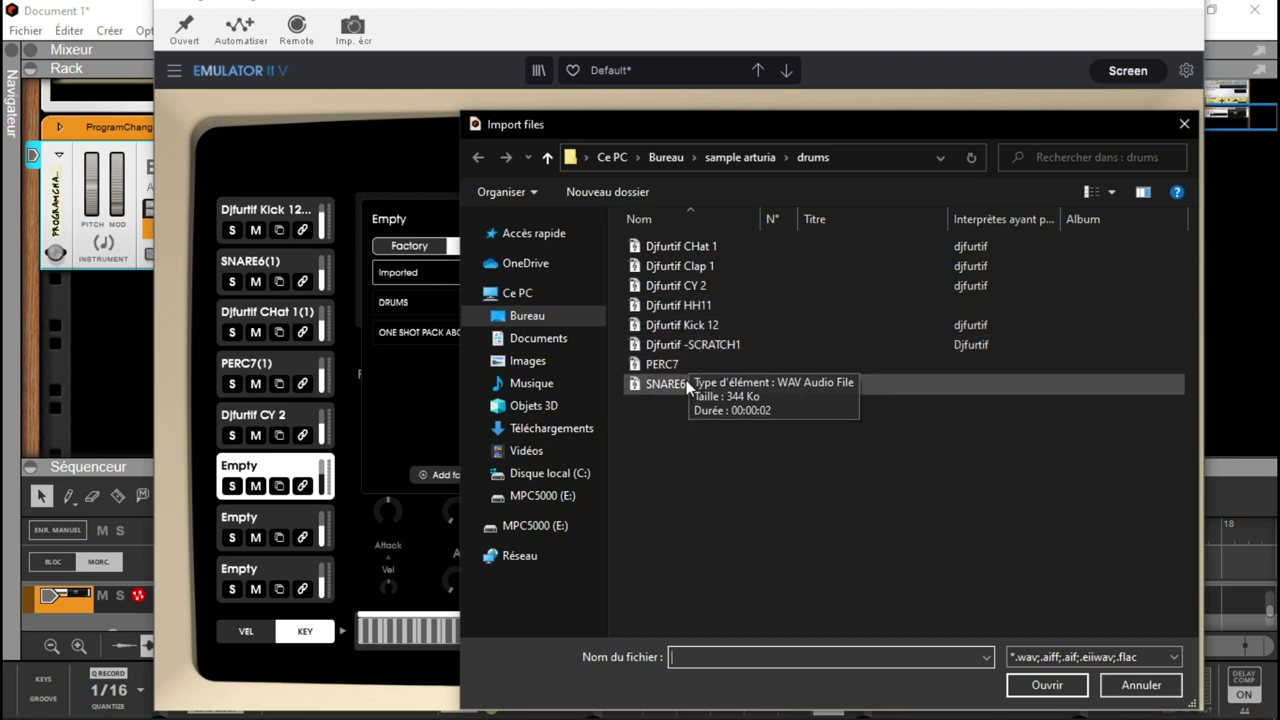
{"action": "left_click", "coordinate": [686, 268]}
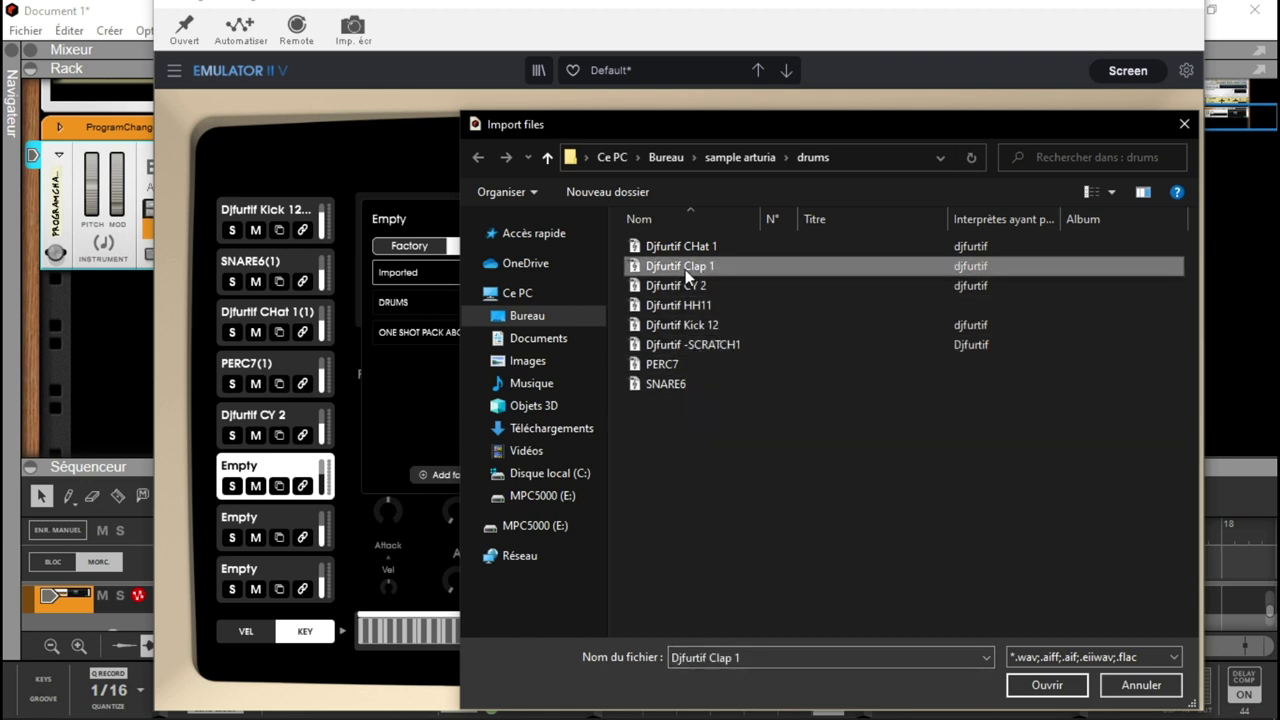
{"action": "left_click", "coordinate": [1046, 686]}
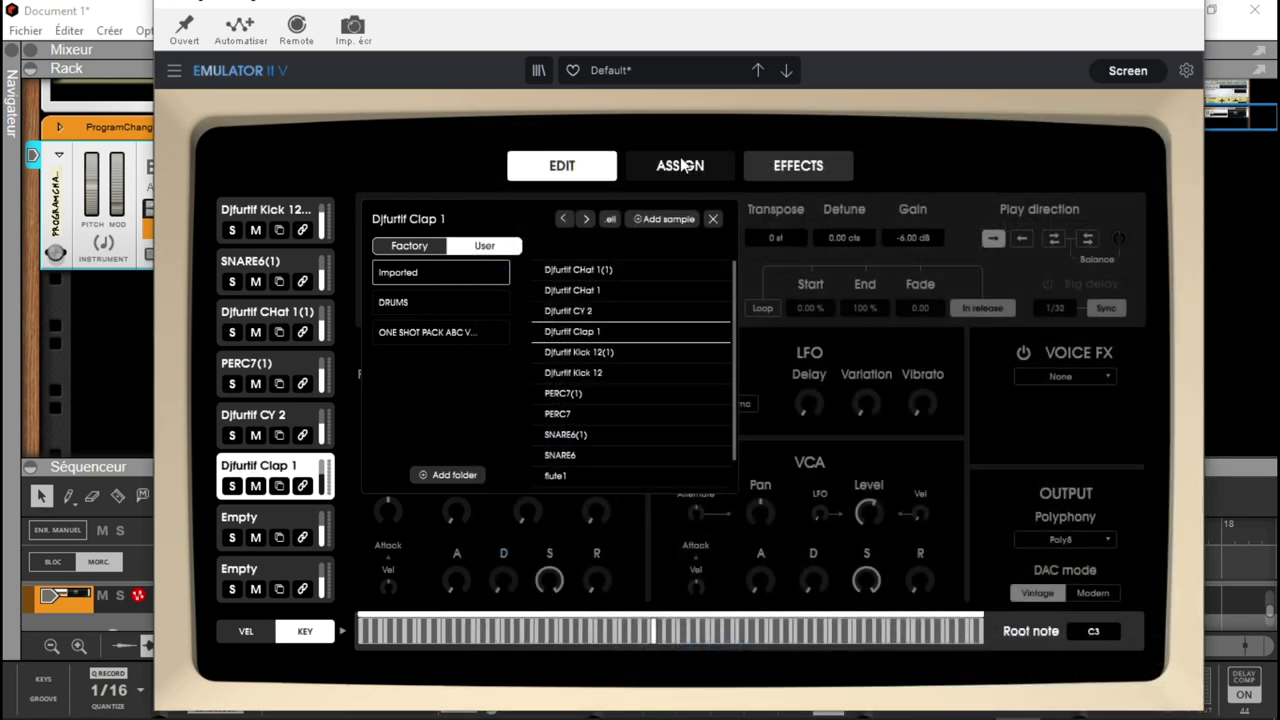
{"action": "left_click", "coordinate": [713, 218]}
- Limit the clap voice's key range to G#2–B2 and set its root note to A2
{"action": "left_click", "coordinate": [688, 170]}
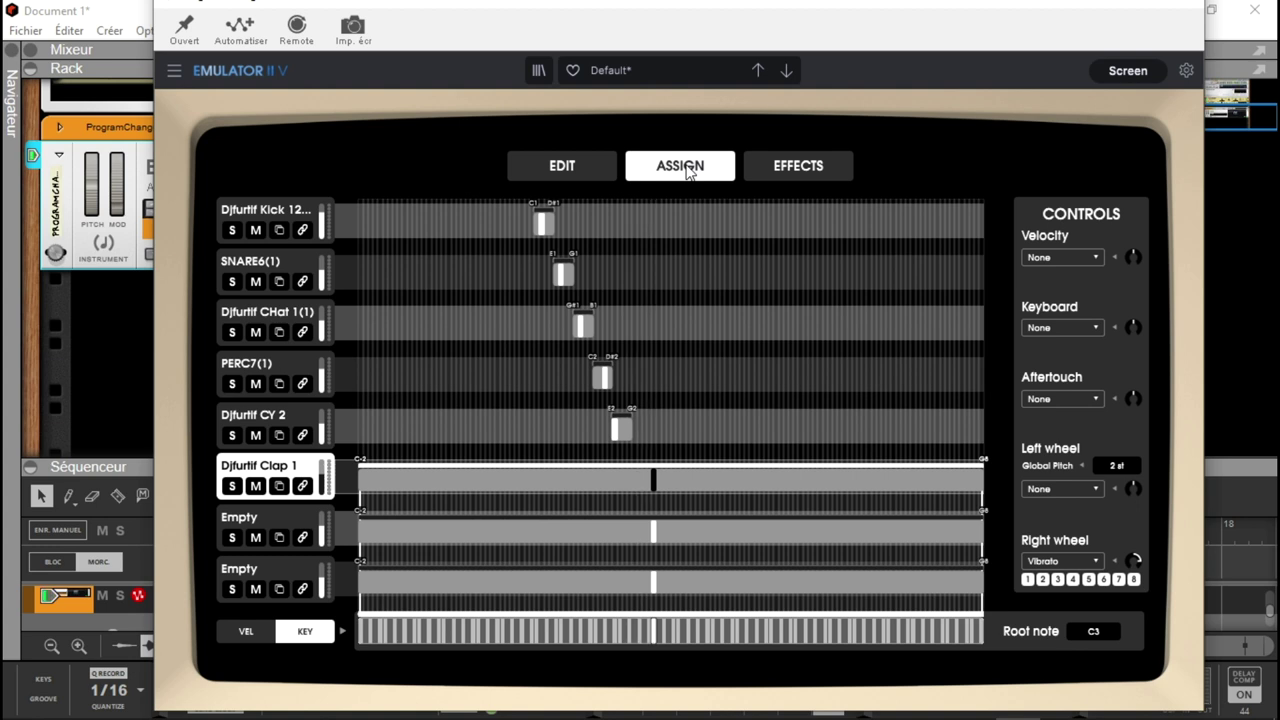
{"action": "left_click_drag", "start_coordinate": [358, 477], "coordinate": [639, 484]}
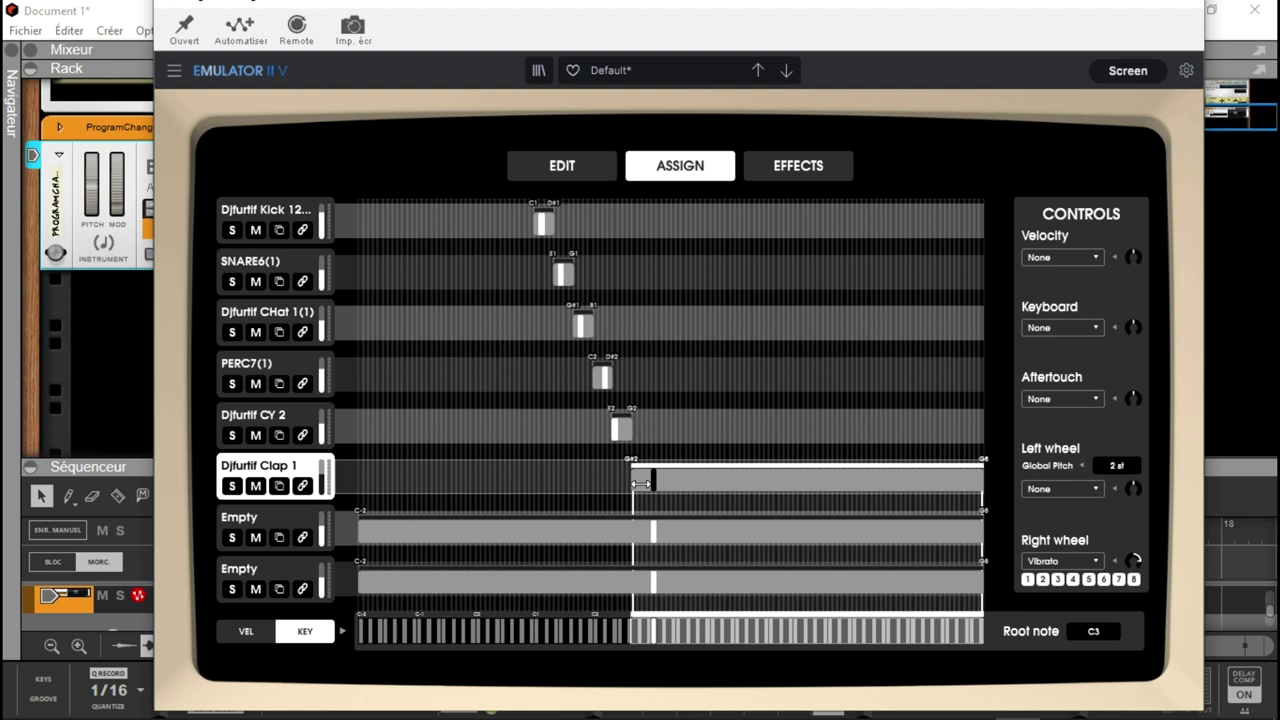
{"action": "left_click_drag", "start_coordinate": [975, 473], "coordinate": [661, 482]}
{"action": "scroll", "coordinate": [650, 480], "scroll_direction": "down", "scroll_amount": 1}
{"action": "scroll", "coordinate": [648, 480], "scroll_direction": "down", "scroll_amount": 1}
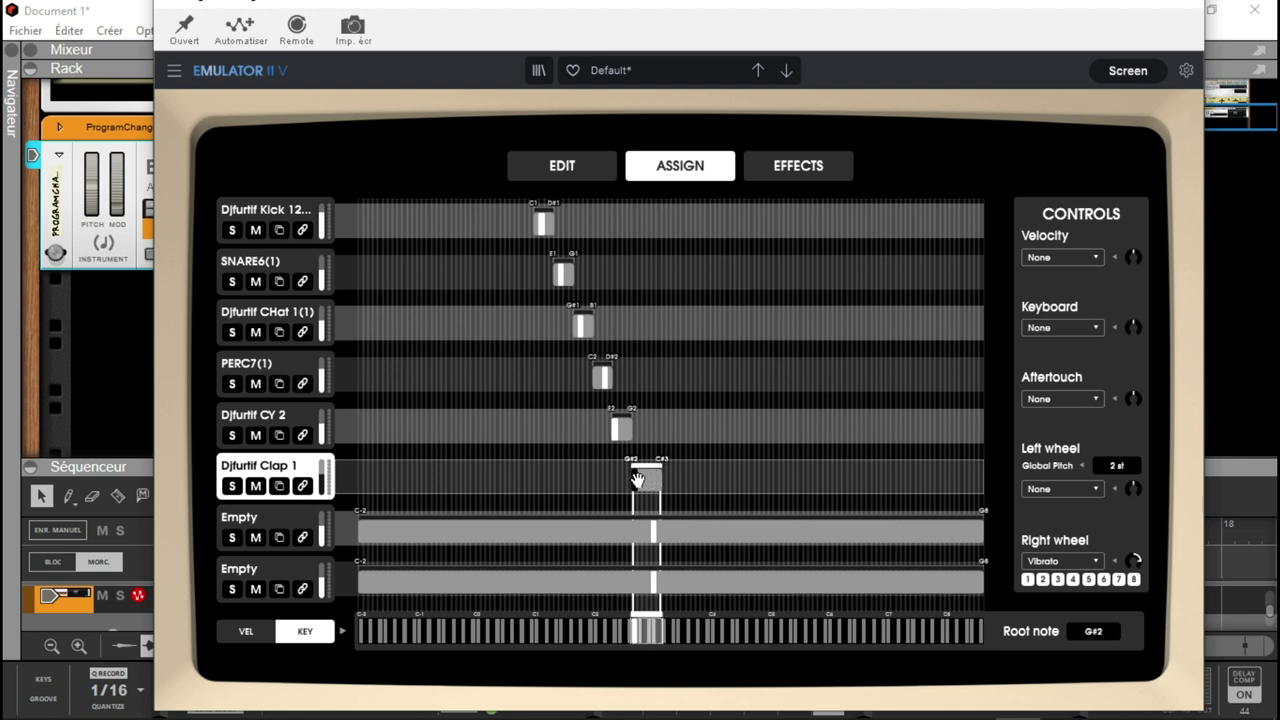
{"action": "scroll", "coordinate": [641, 480], "scroll_direction": "down", "scroll_amount": 1}
{"action": "left_click_drag", "start_coordinate": [663, 483], "coordinate": [647, 483]}
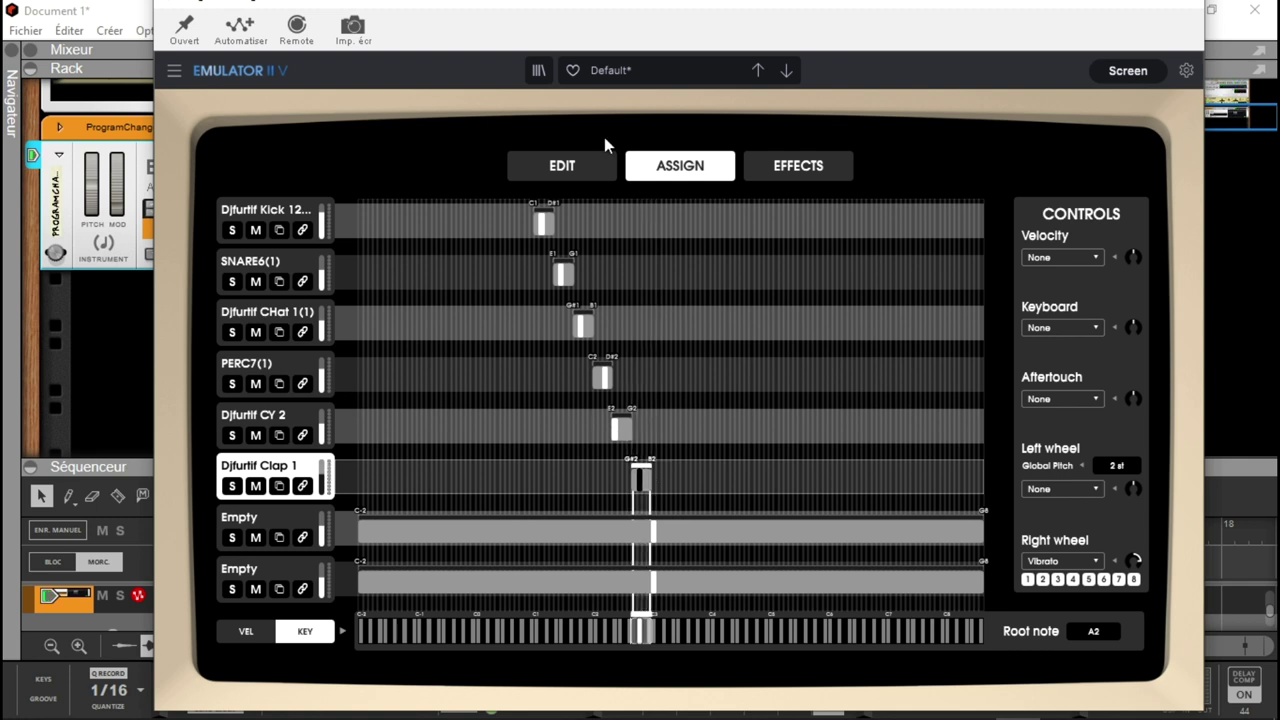
- Give the clap voice a Reverb voice effect with reduced decay and a low dry/wet mix
{"action": "left_click", "coordinate": [578, 167]}
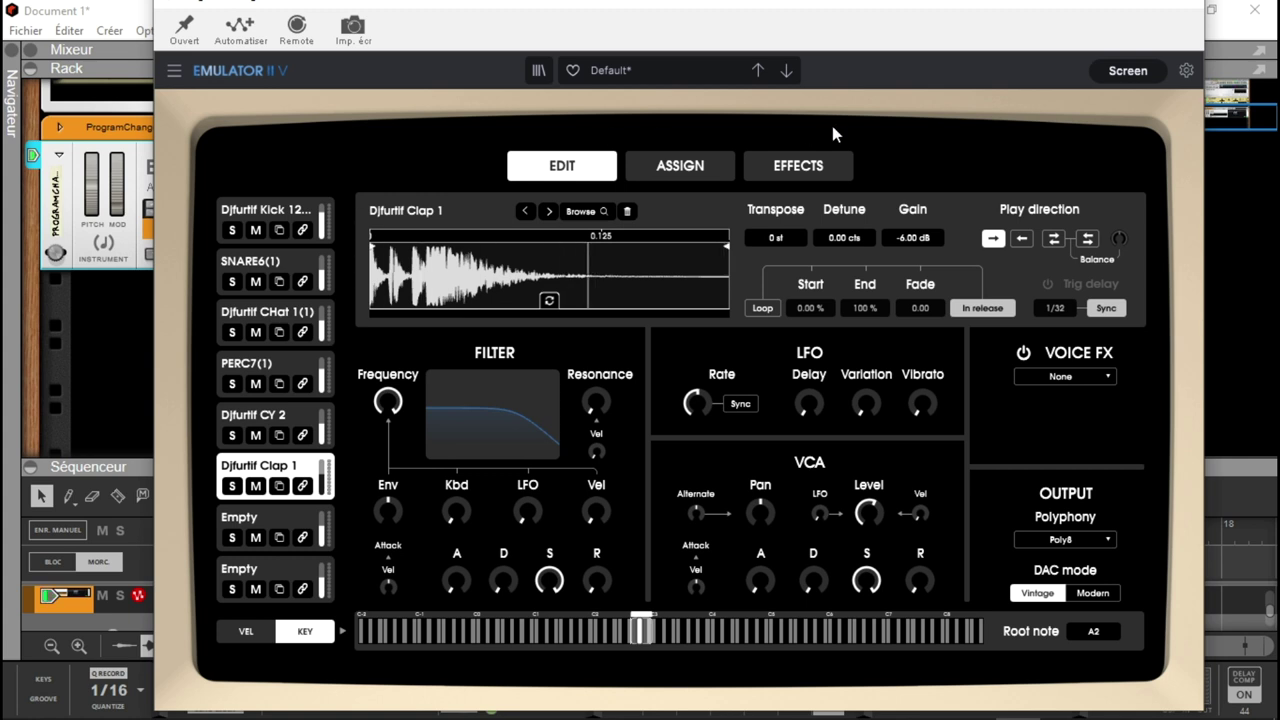
{"action": "left_click", "coordinate": [1108, 377]}
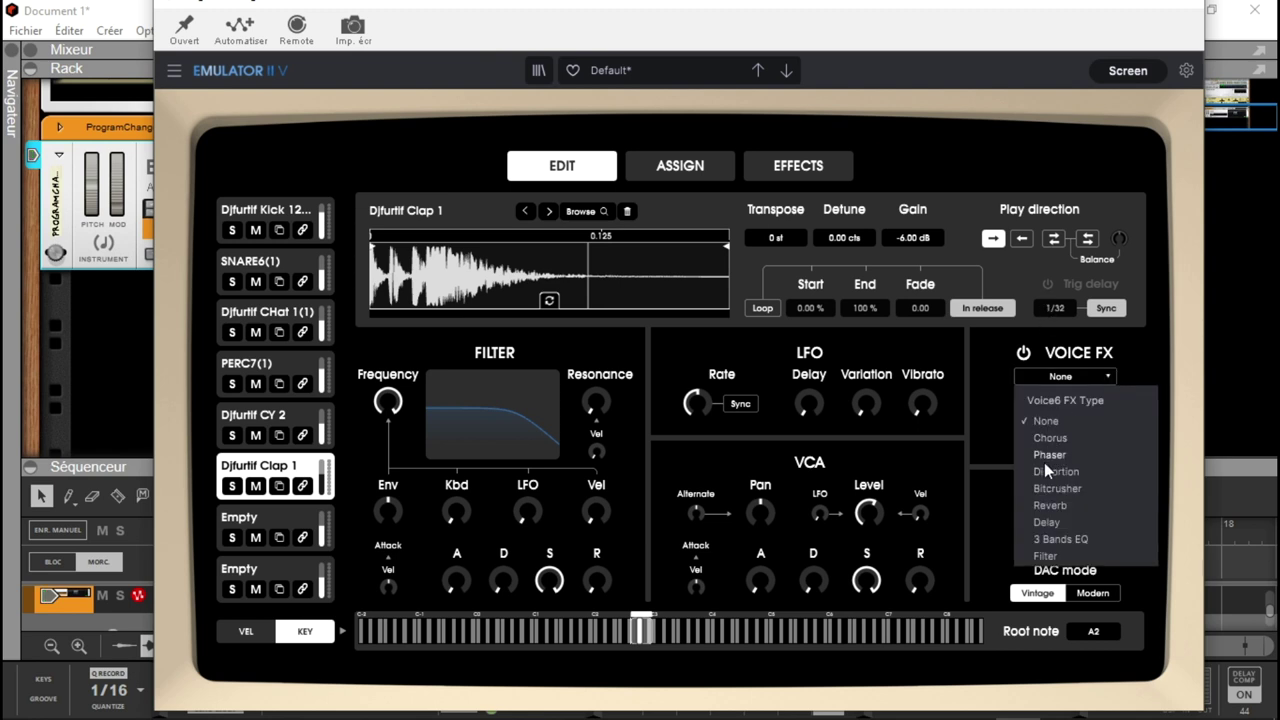
{"action": "left_click", "coordinate": [1046, 505]}
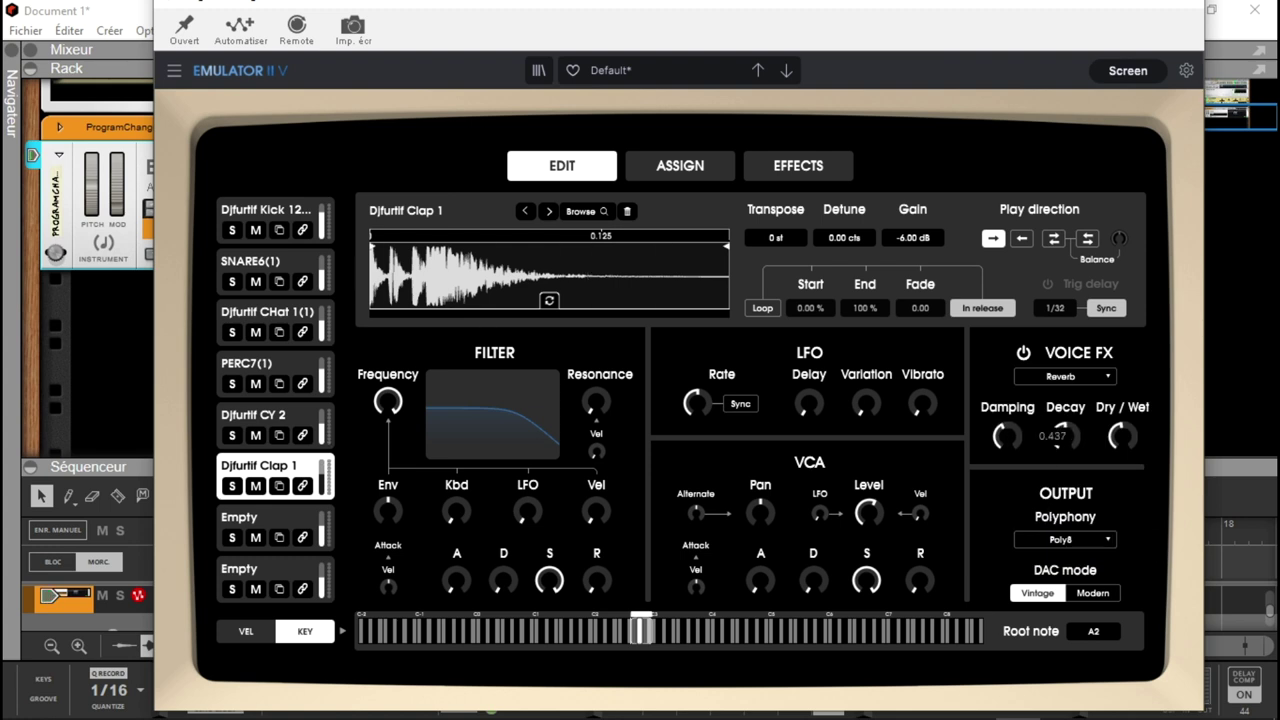
{"action": "mouse_move", "coordinate": [1120, 436]}
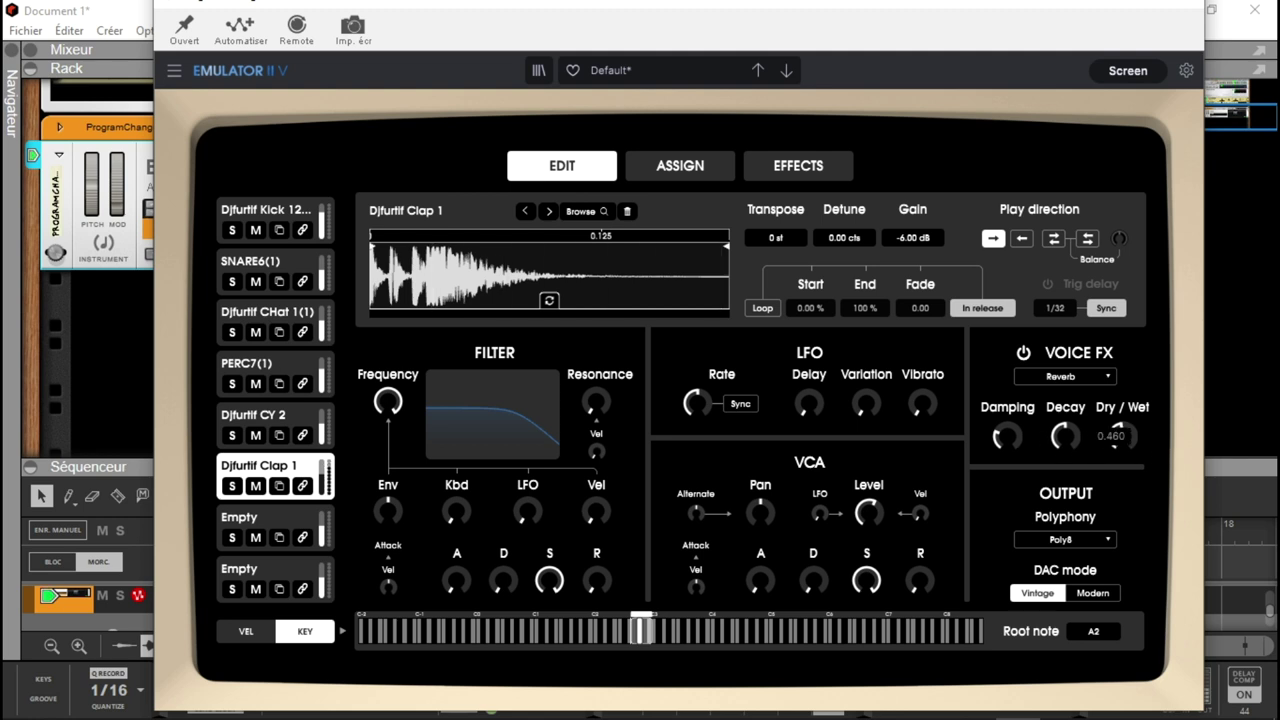
{"action": "mouse_move", "coordinate": [1121, 437]}
{"action": "left_mouse_down"}
{"action": "mouse_move", "coordinate": [1121, 472]}
{"action": "mouse_move", "coordinate": [1122, 440]}
{"action": "left_mouse_up"}
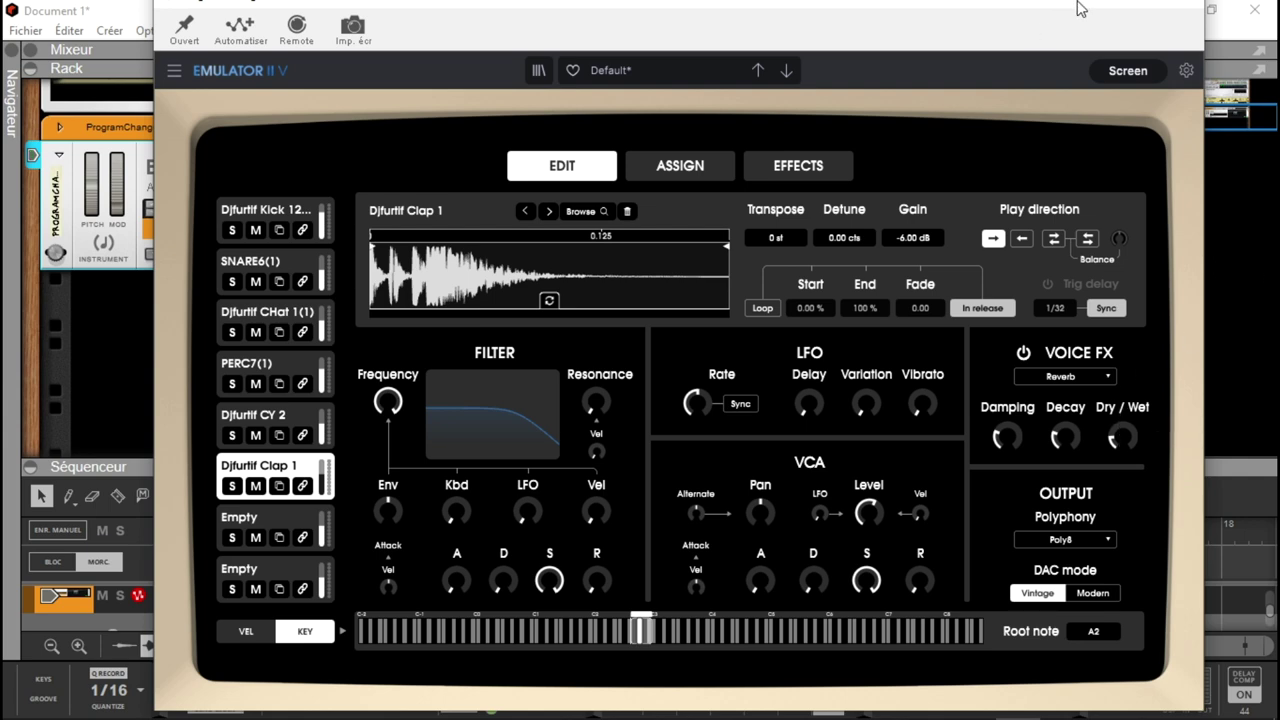
- Hide the Emulator II V window and record clap hits from bar 1 onto the eight-bar drum clip, ending recording while playback continues
{"action": "left_click", "coordinate": [1130, 8]}
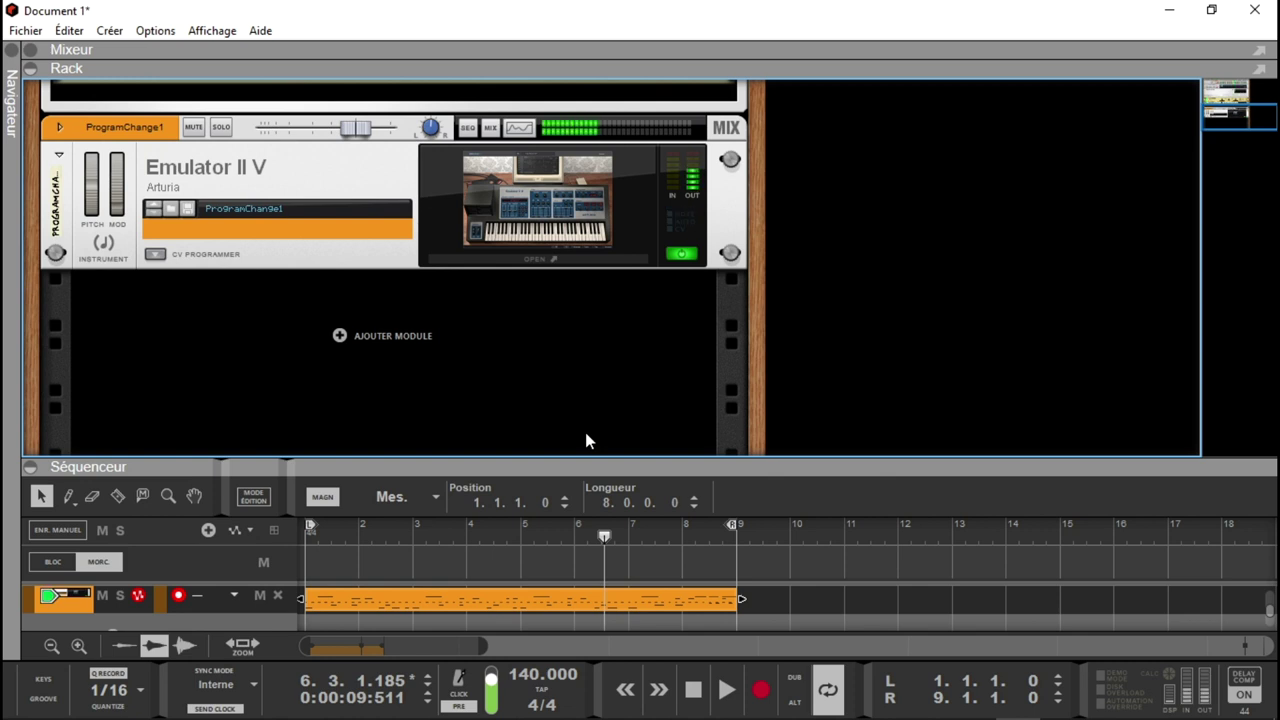
{"action": "key", "text": "KP_0"}
{"action": "key", "text": "KP_0"}
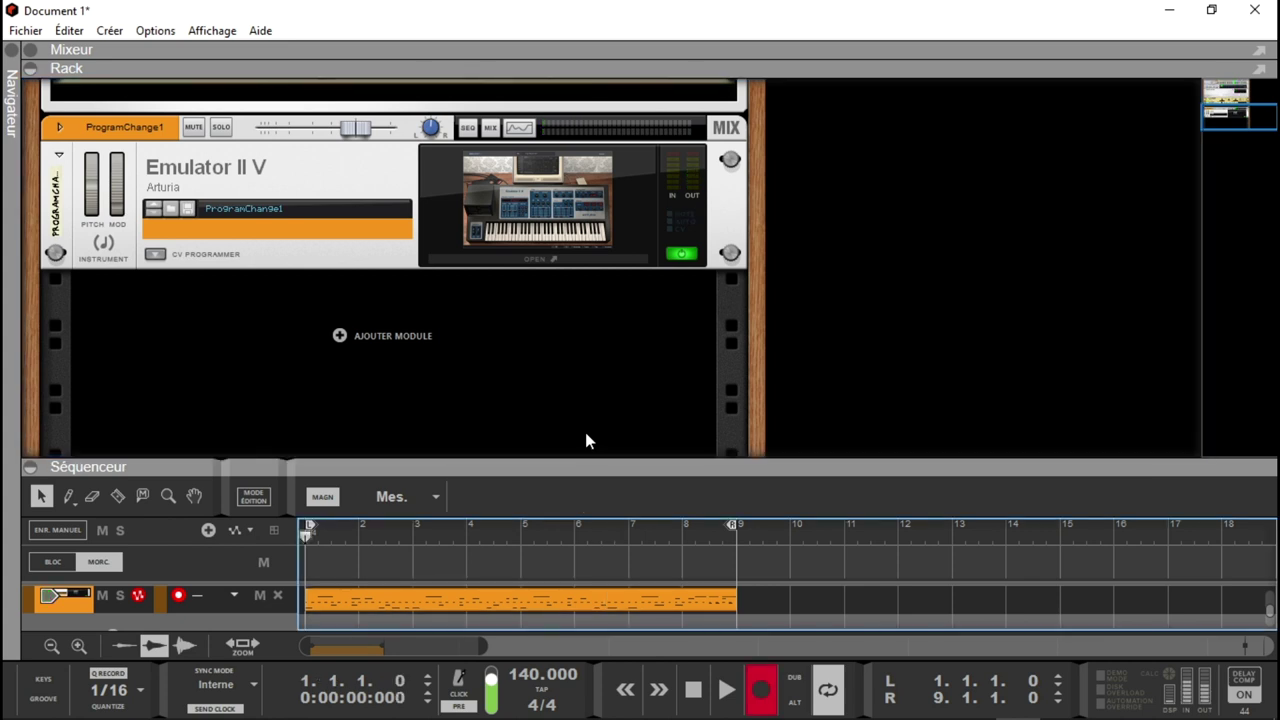
{"action": "key", "text": "KP_Multiply"}
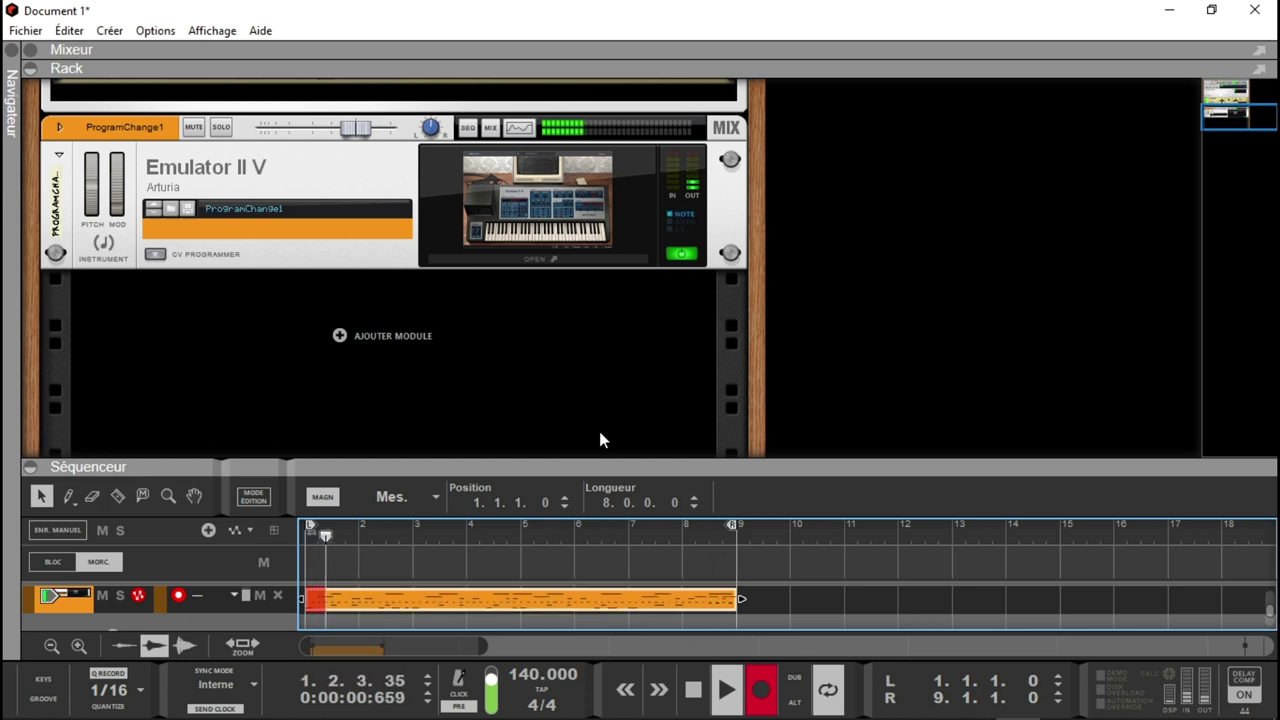
{"action": "left_click", "coordinate": [765, 688]}
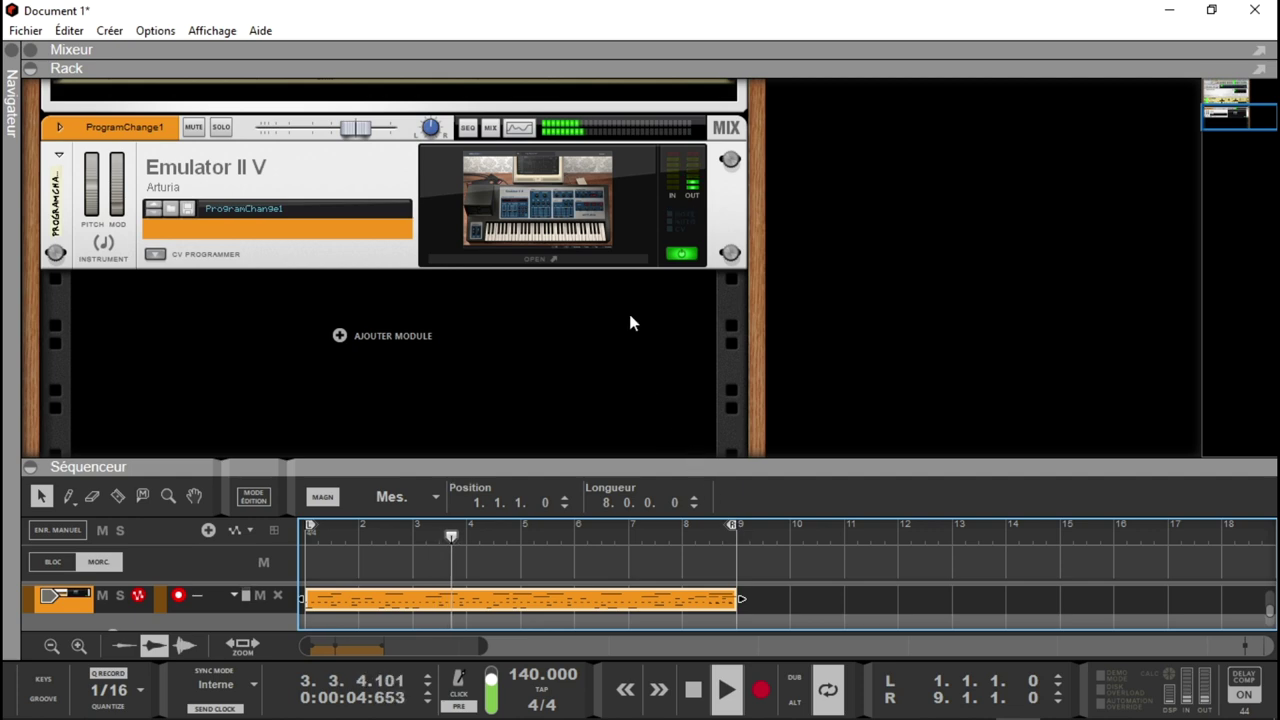
- Reopen the Emulator II V and fine-tune the clap voice's volume and its reverb settings during playback
{"action": "left_click", "coordinate": [590, 234]}
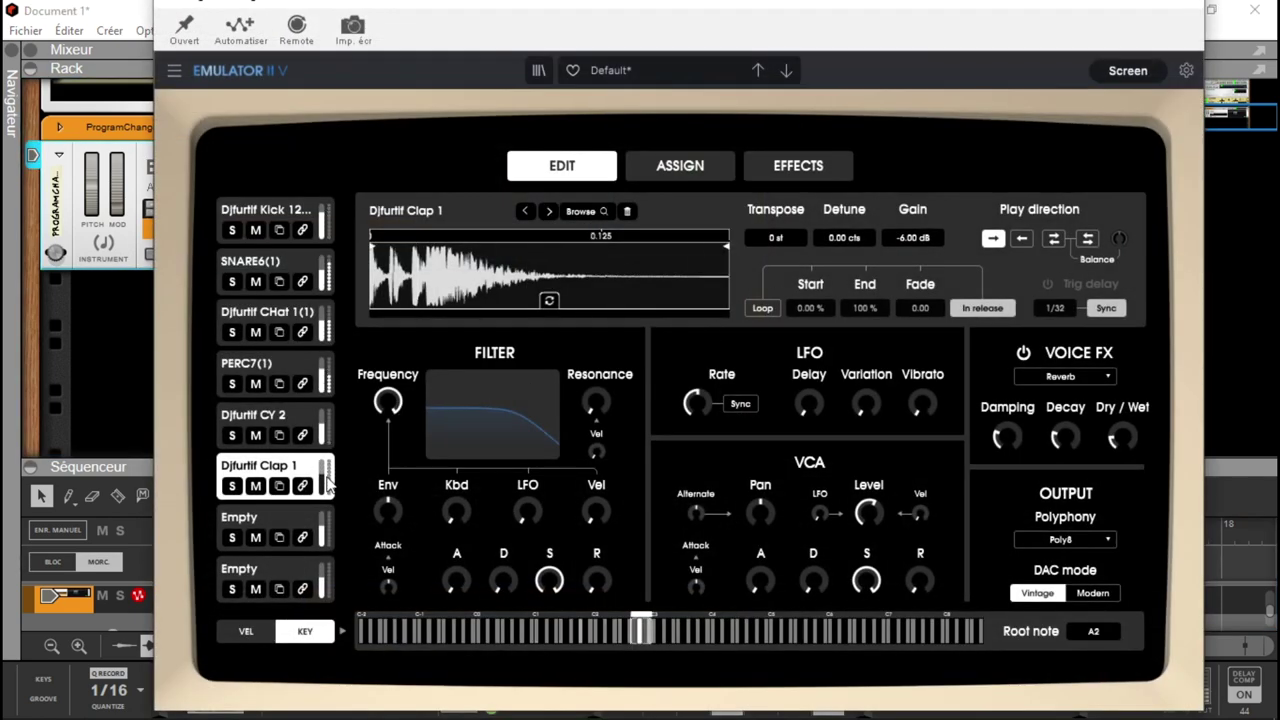
{"action": "mouse_move", "coordinate": [330, 478]}
{"action": "left_click_drag", "start_coordinate": [327, 478], "coordinate": [327, 477]}
{"action": "mouse_move", "coordinate": [1122, 438]}
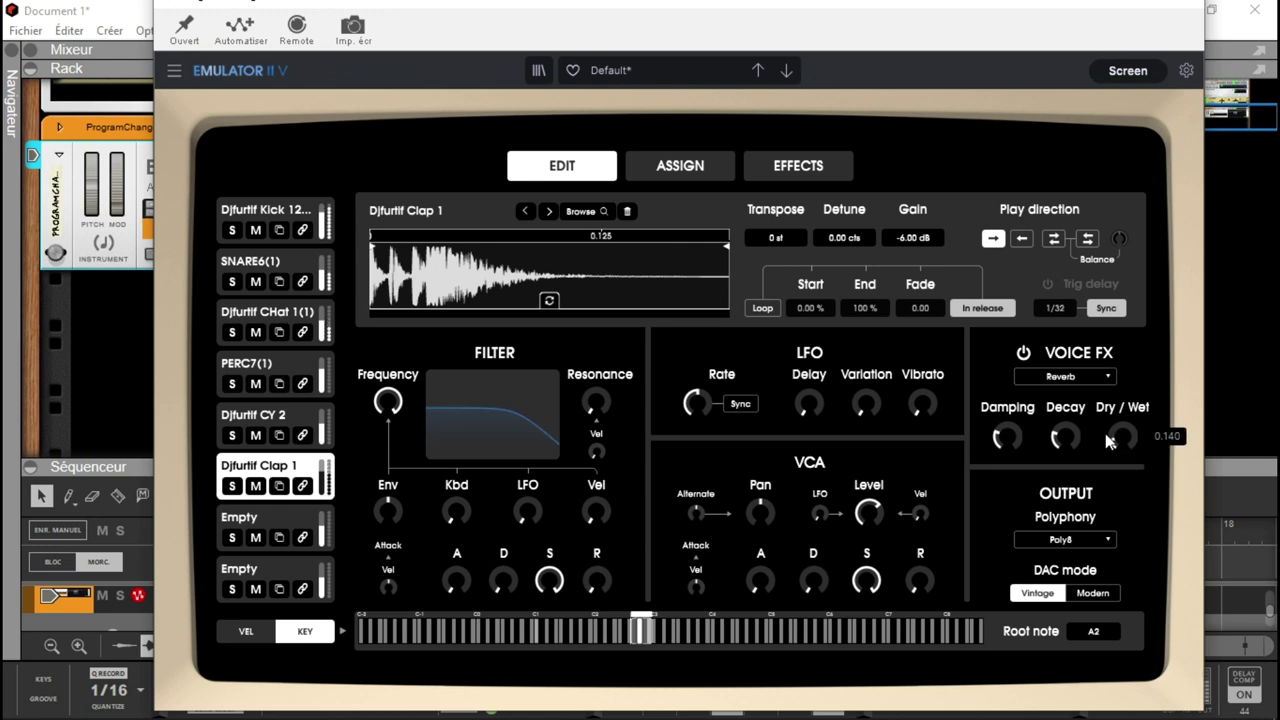
{"action": "mouse_move", "coordinate": [1069, 432]}
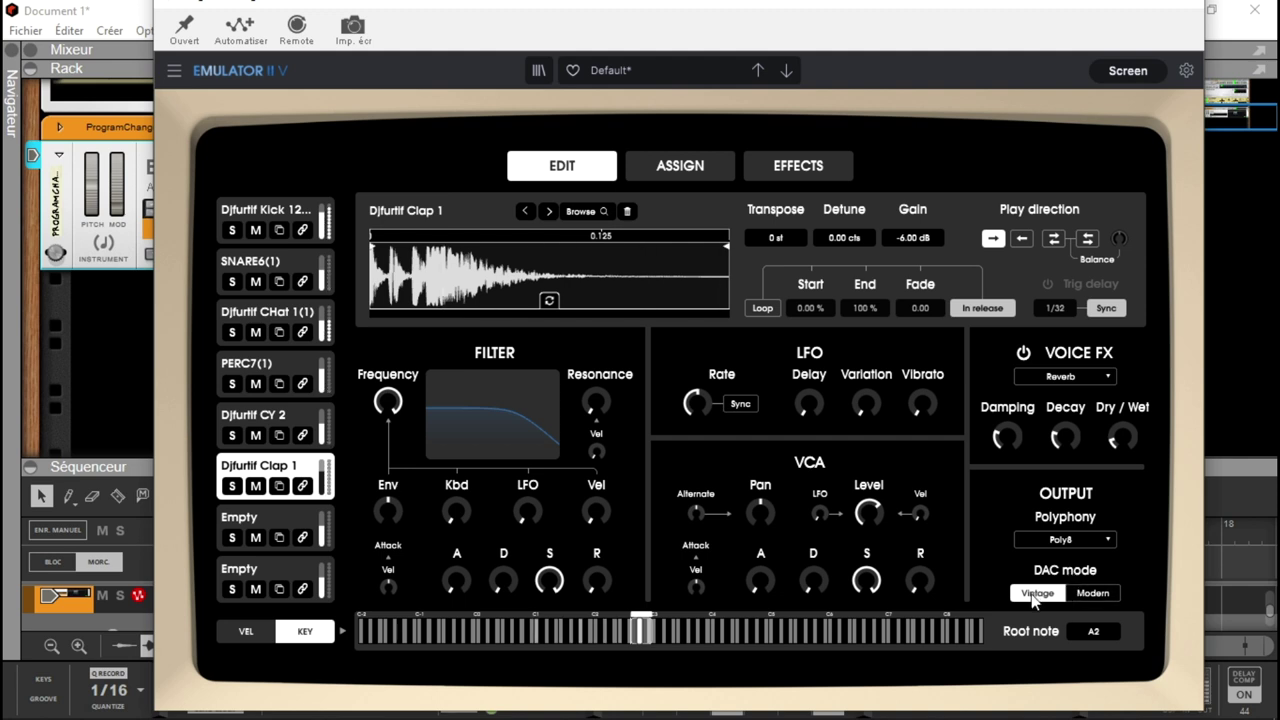
- Switch the clap voice's DAC mode to Modern, and check the master effects and key assignments
{"action": "left_click", "coordinate": [1094, 593]}
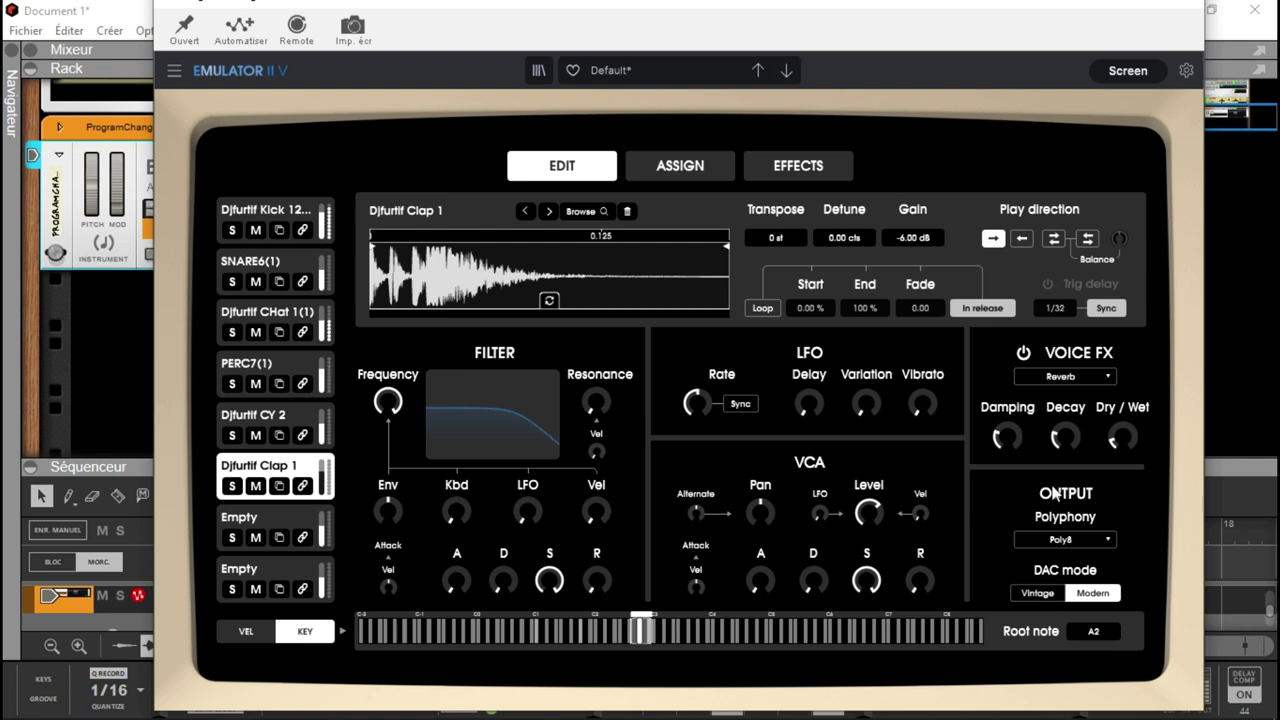
{"action": "left_click", "coordinate": [785, 165]}
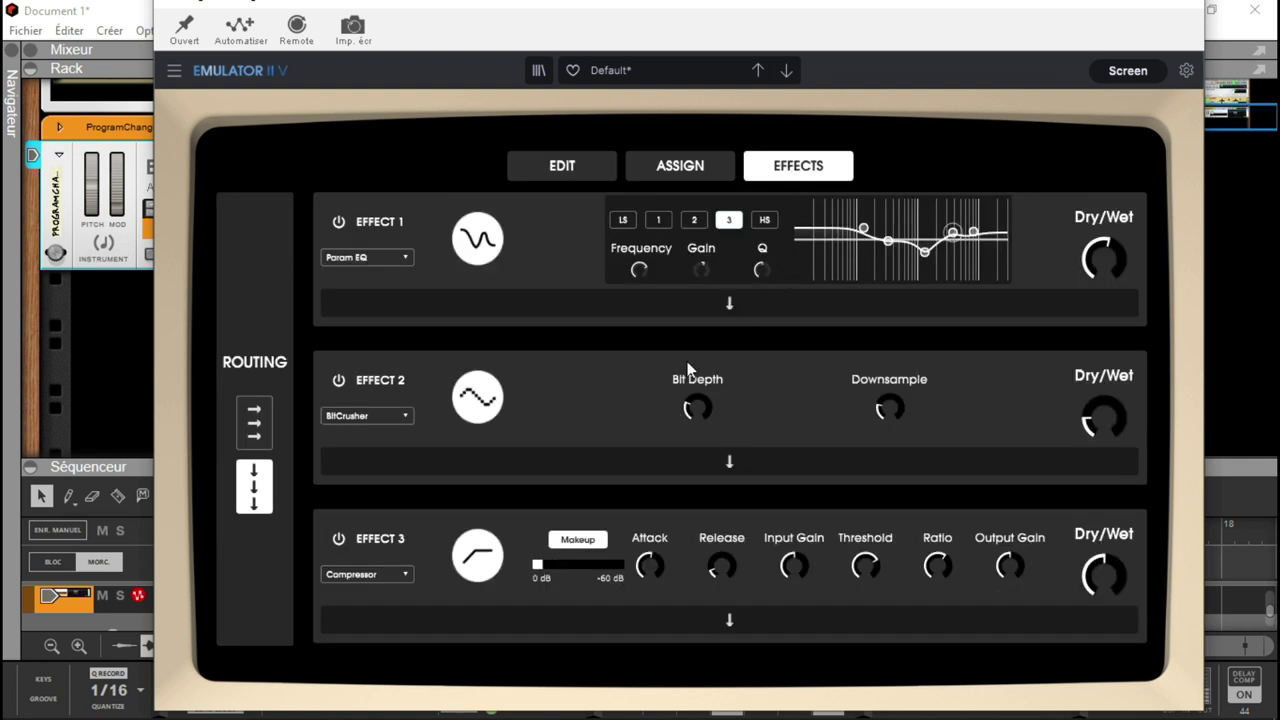
{"action": "mouse_move", "coordinate": [879, 406]}
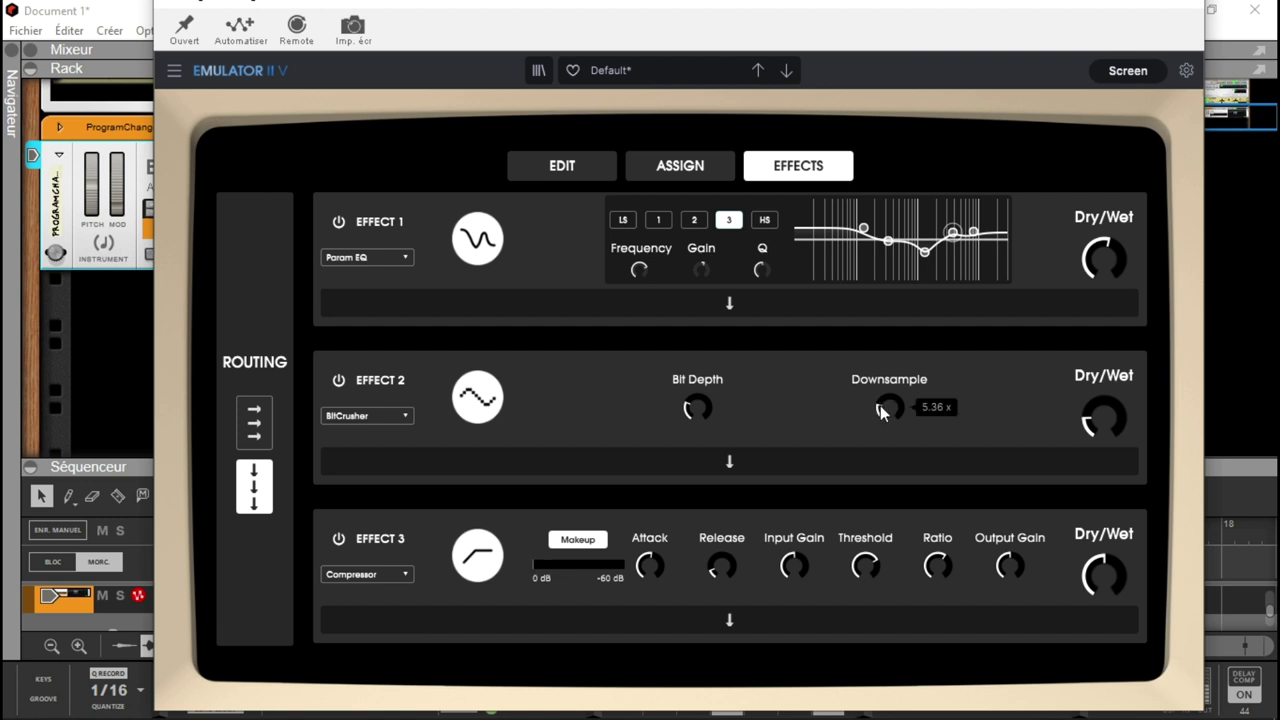
{"action": "left_click", "coordinate": [681, 167]}
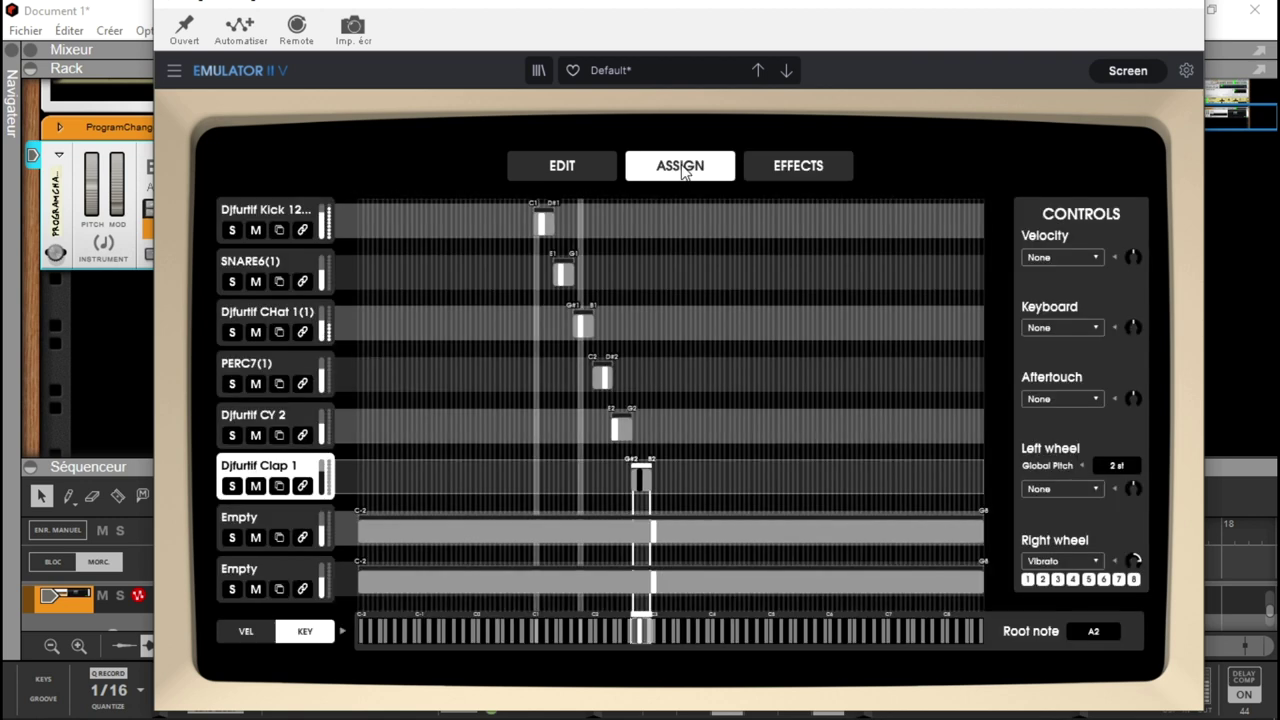
{"action": "left_click", "coordinate": [579, 168]}
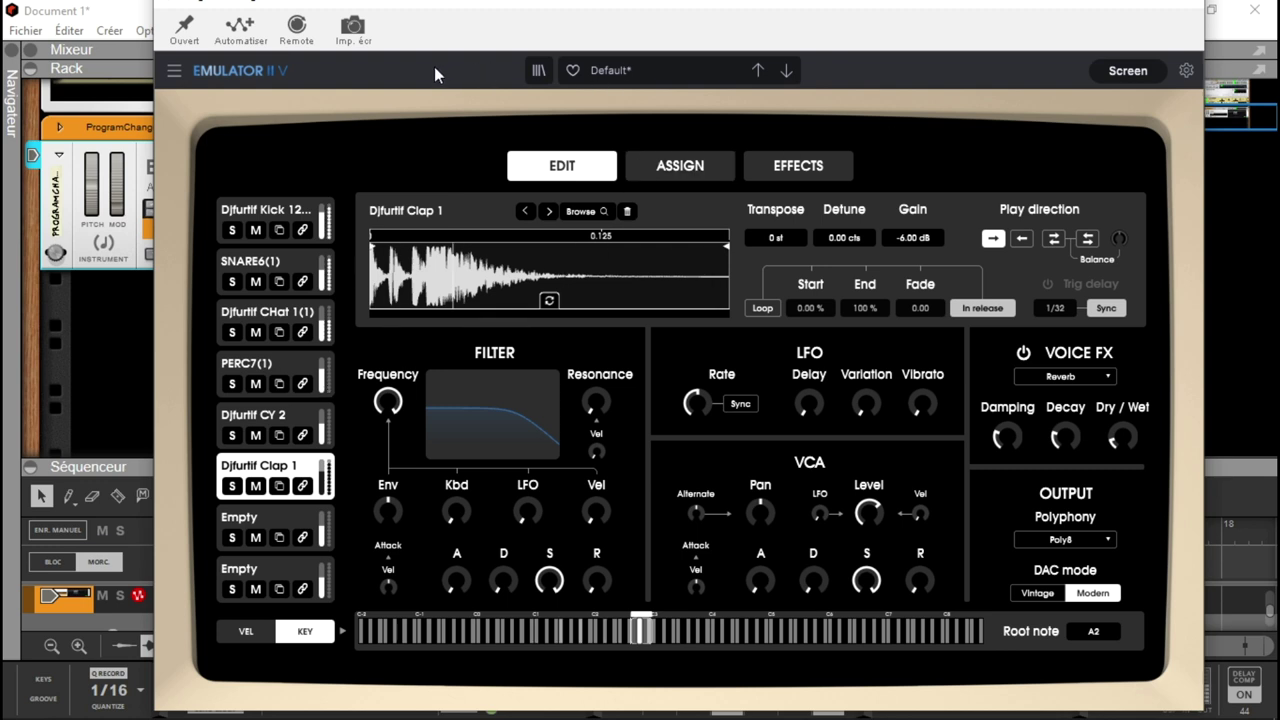
- Start saving the kit as a new User preset named ABC DRUM KIT2 with ABC as the author
{"action": "left_click", "coordinate": [174, 72]}
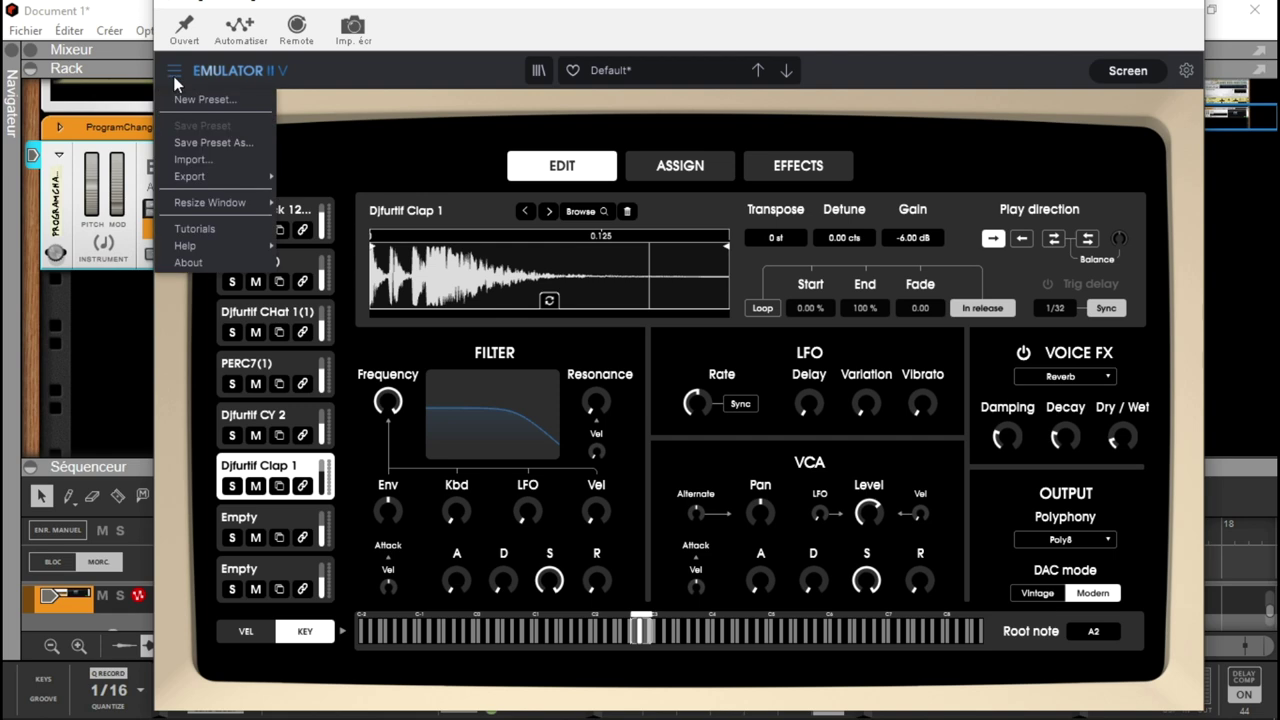
{"action": "left_click", "coordinate": [211, 142]}
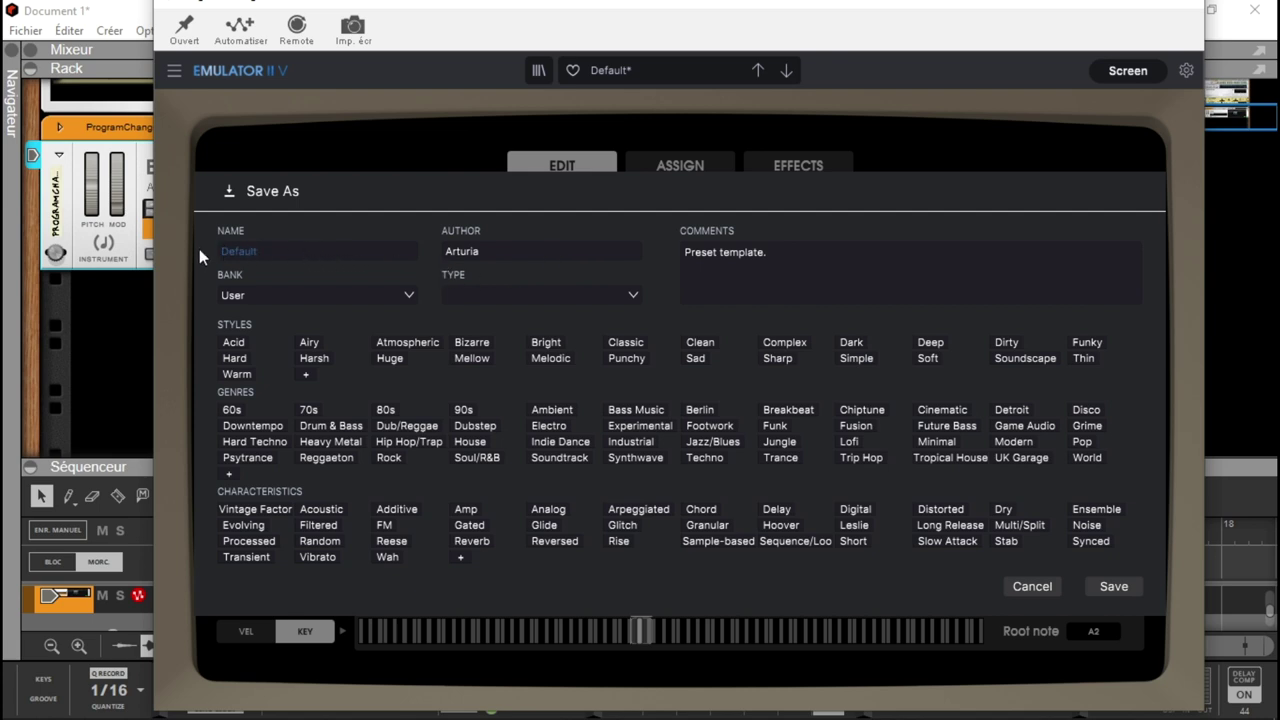
{"action": "type", "text": "ABC DRUMK"}
{"action": "key", "text": "BackSpace"}
{"action": "type", "text": "KIT2"}
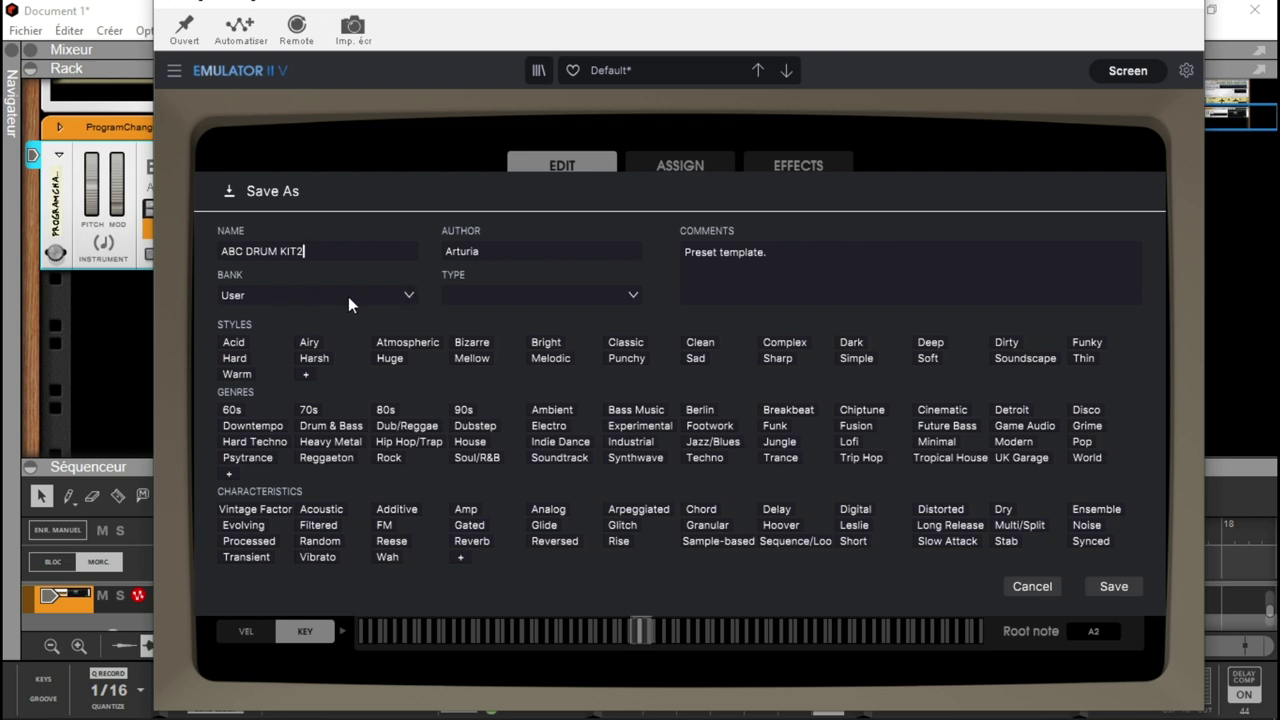
{"action": "left_click", "coordinate": [505, 255]}
{"action": "left_click_drag", "start_coordinate": [503, 256], "coordinate": [424, 251]}
{"action": "type", "text": "ABC"}
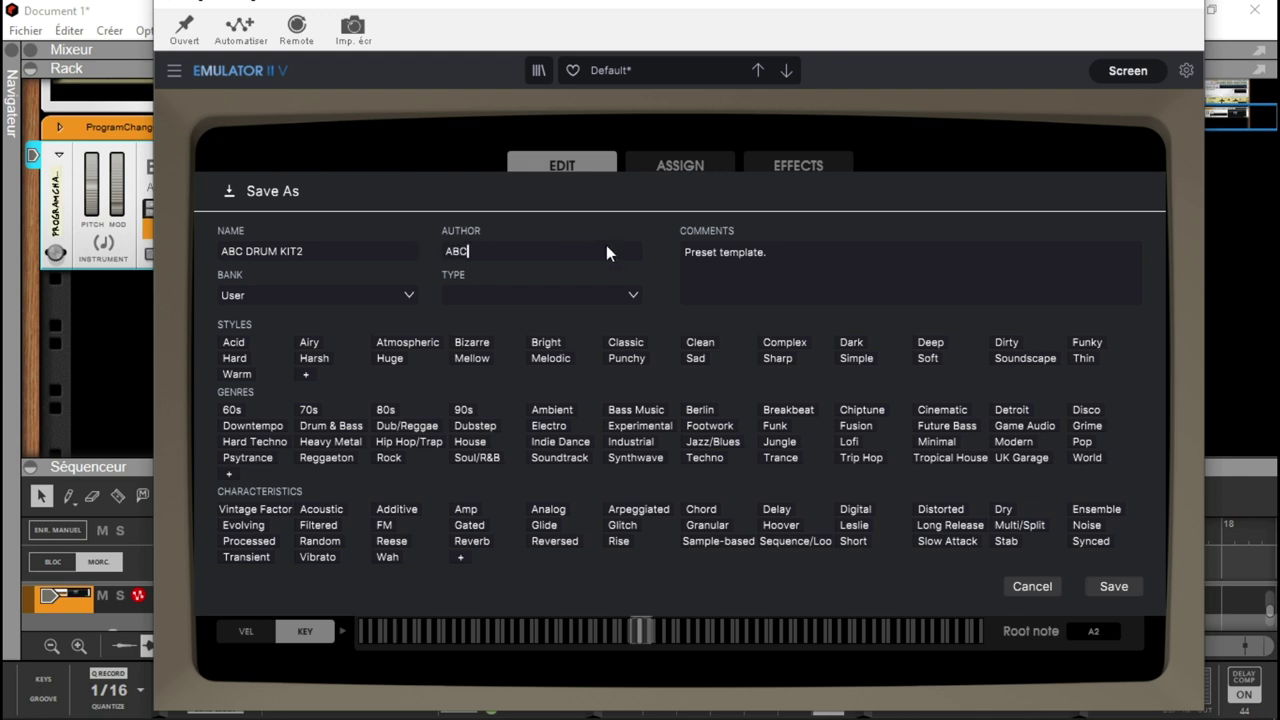